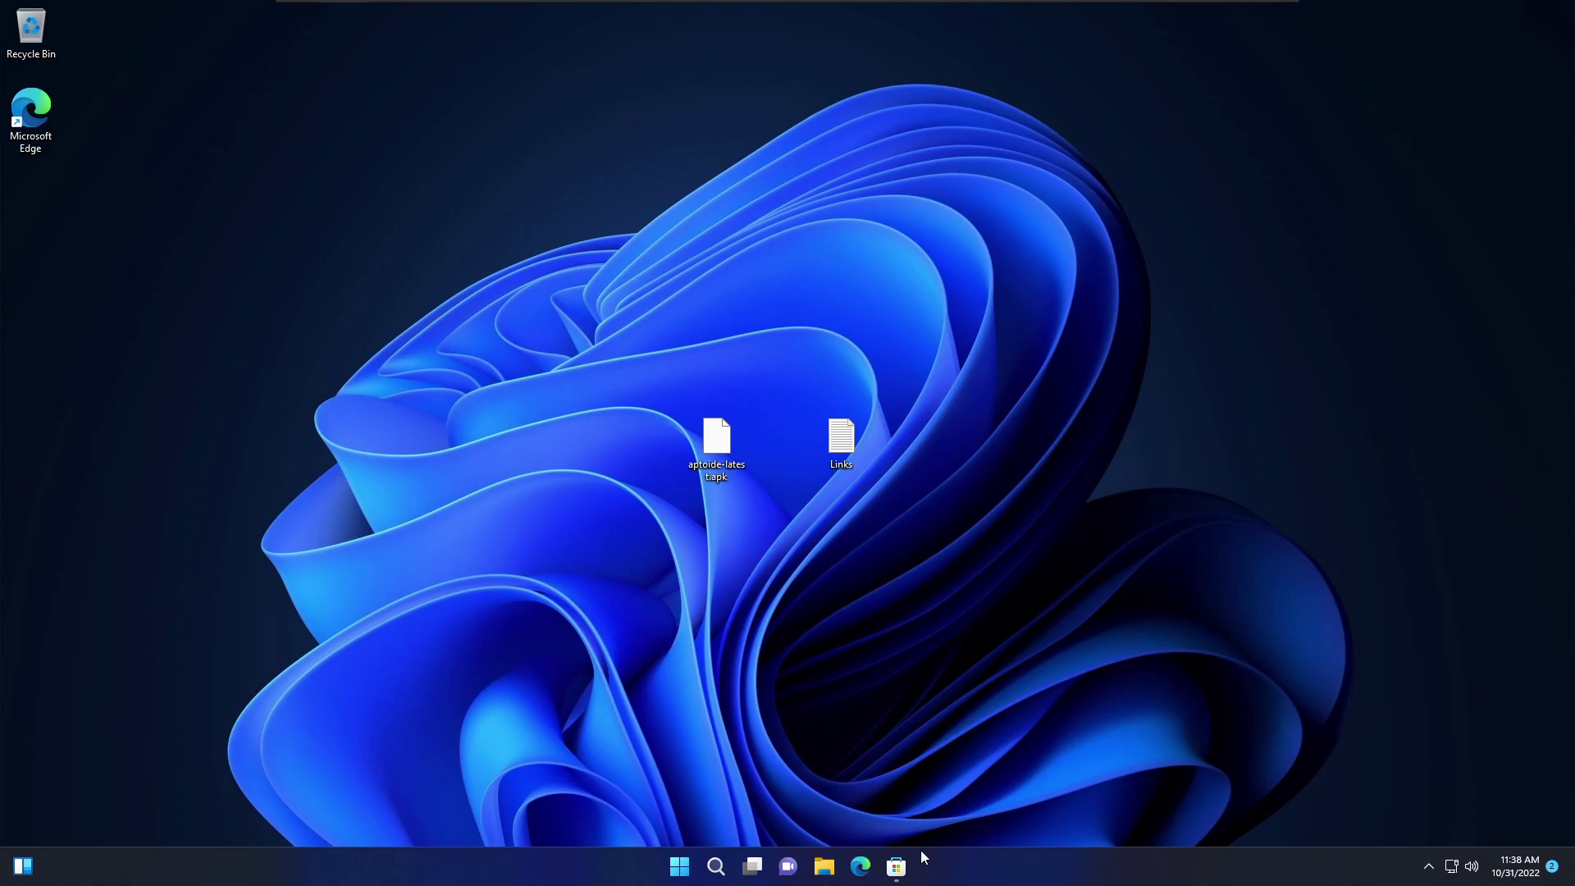
Step: Open Microsoft Store on the Amazon Appstore product page and reposition its window
click(896, 871)
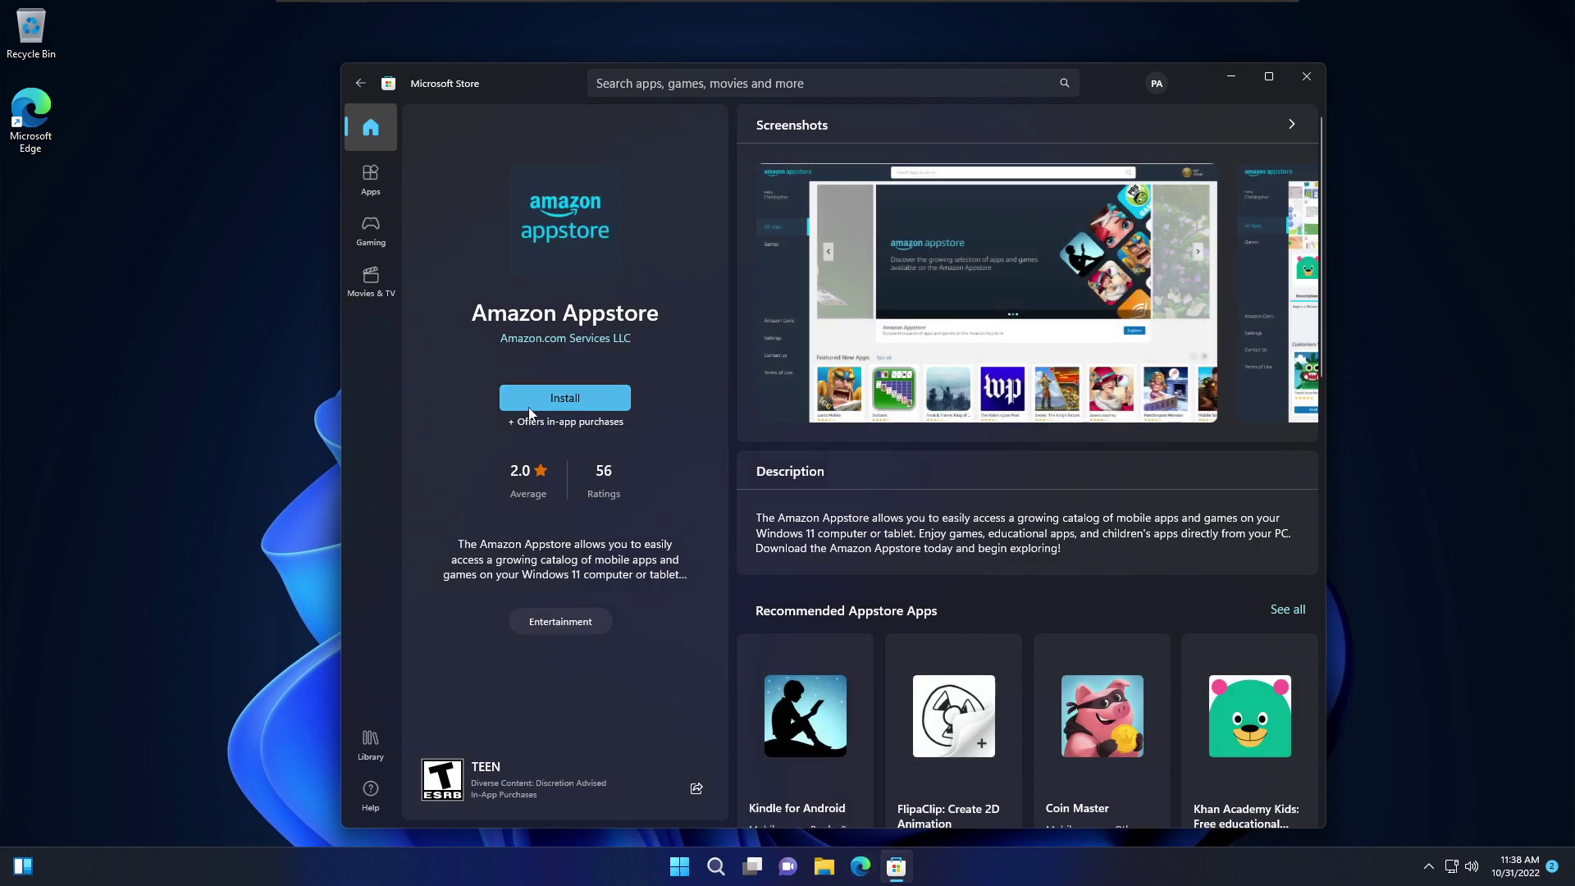
drag(1120, 86, 1241, 373)
click(1279, 363)
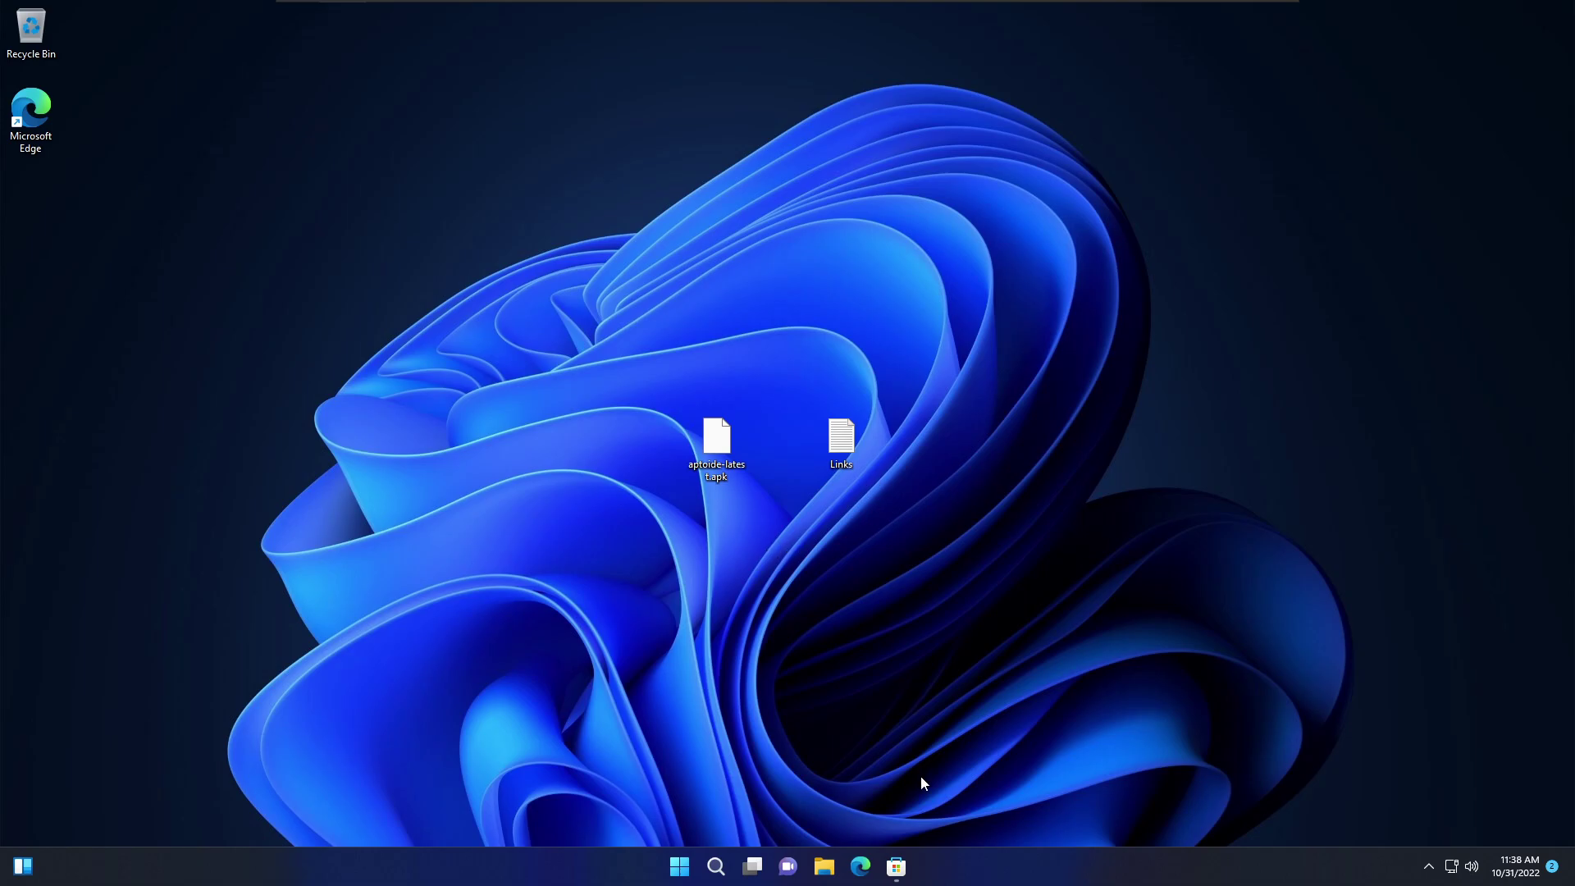
click(912, 877)
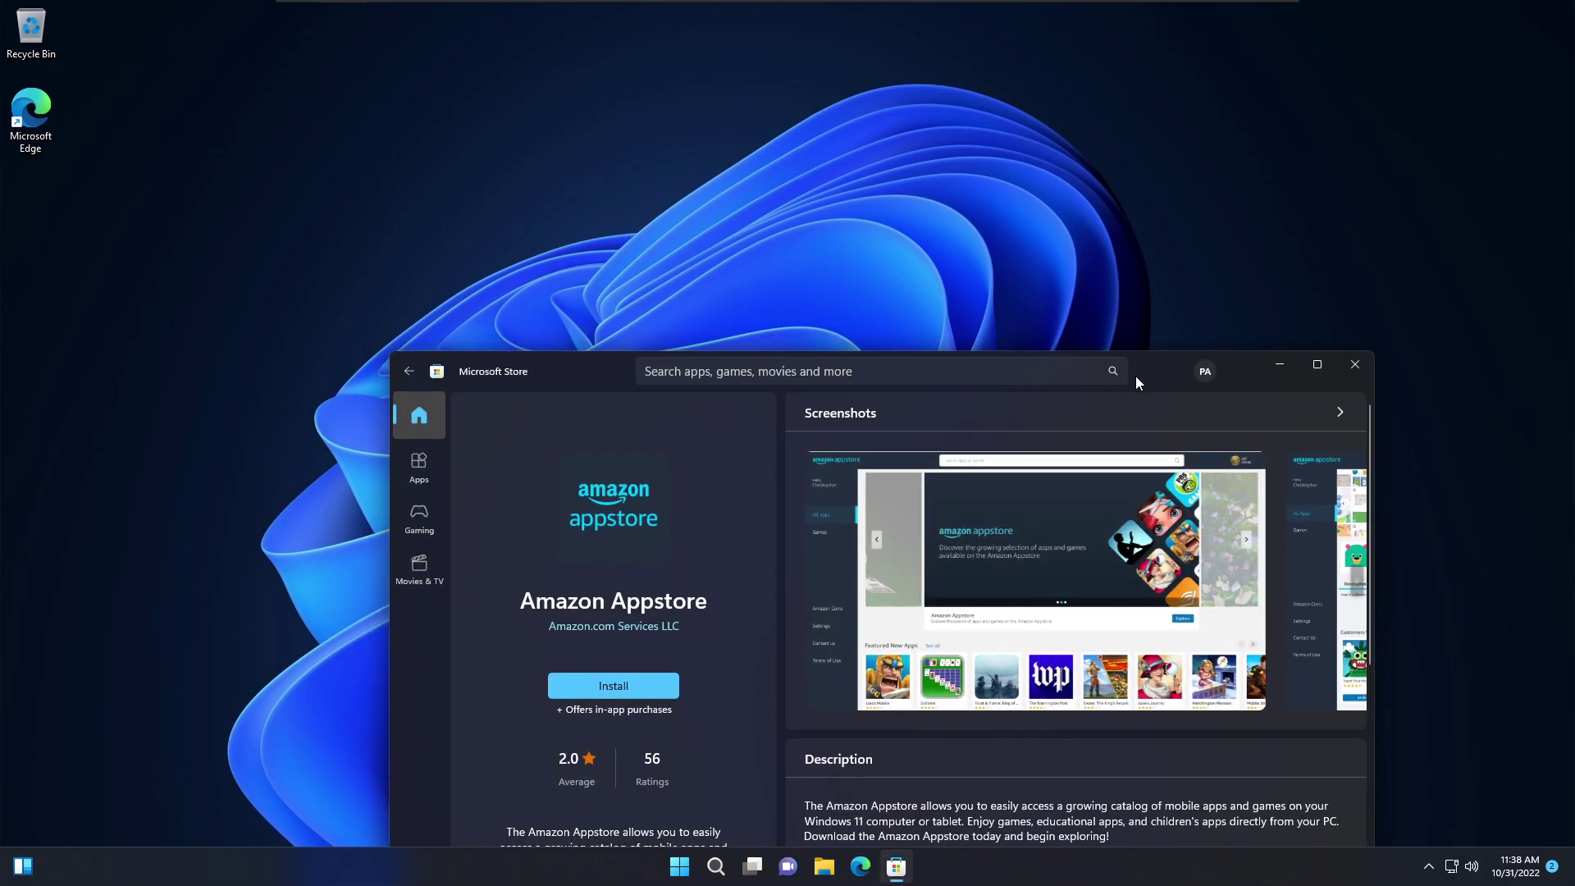
drag(1135, 376, 989, 73)
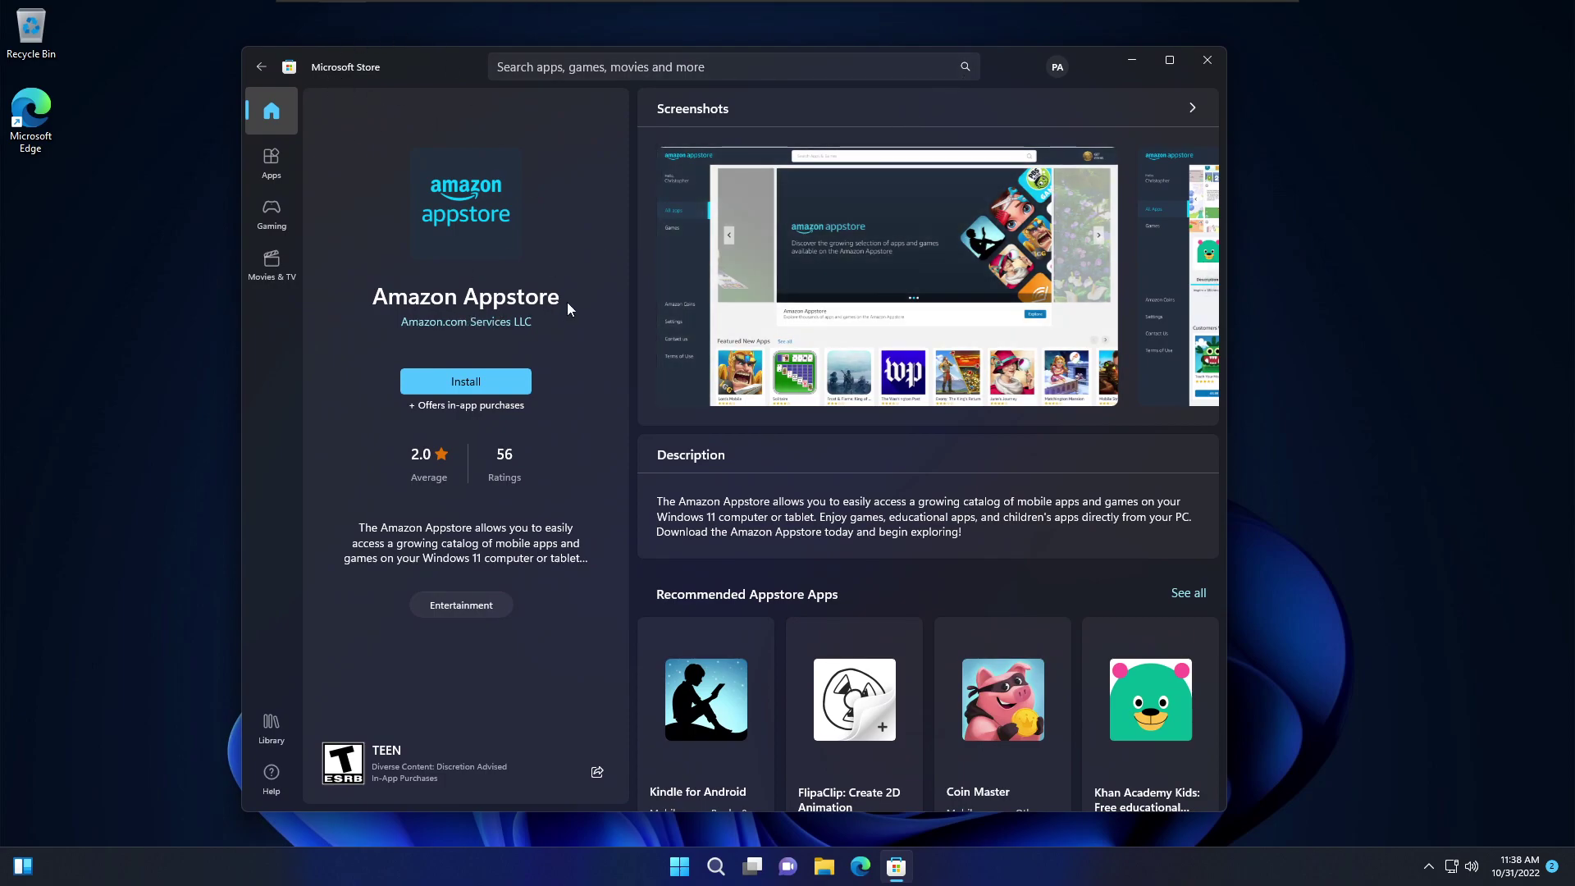
Step: Install Amazon Appstore, approve the virtualization setup, and start downloading Windows Subsystem for Android
click(484, 382)
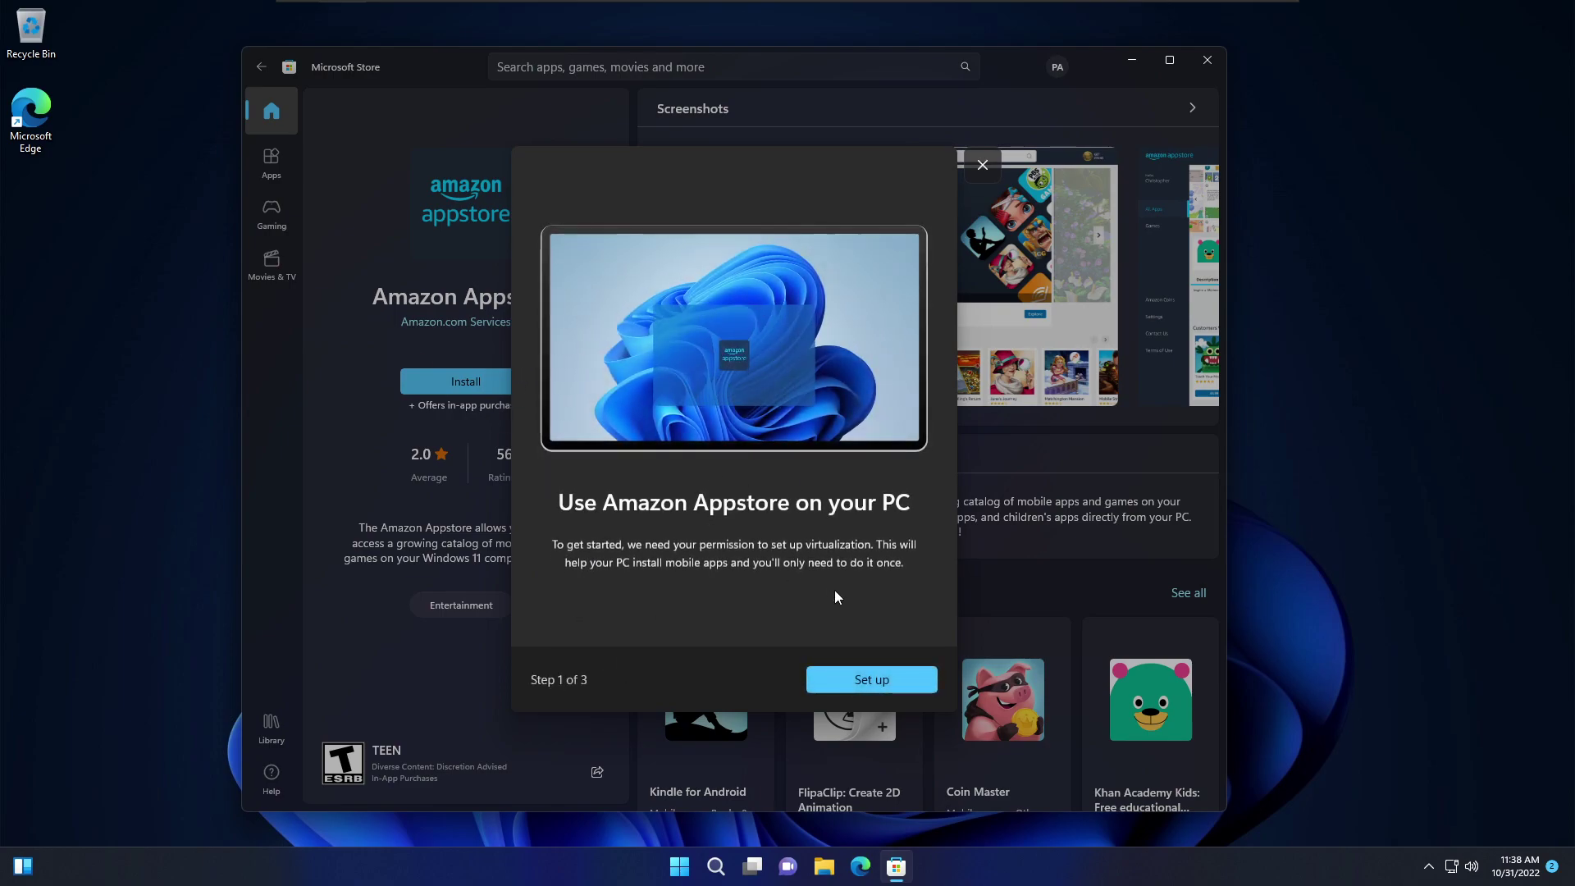
click(869, 677)
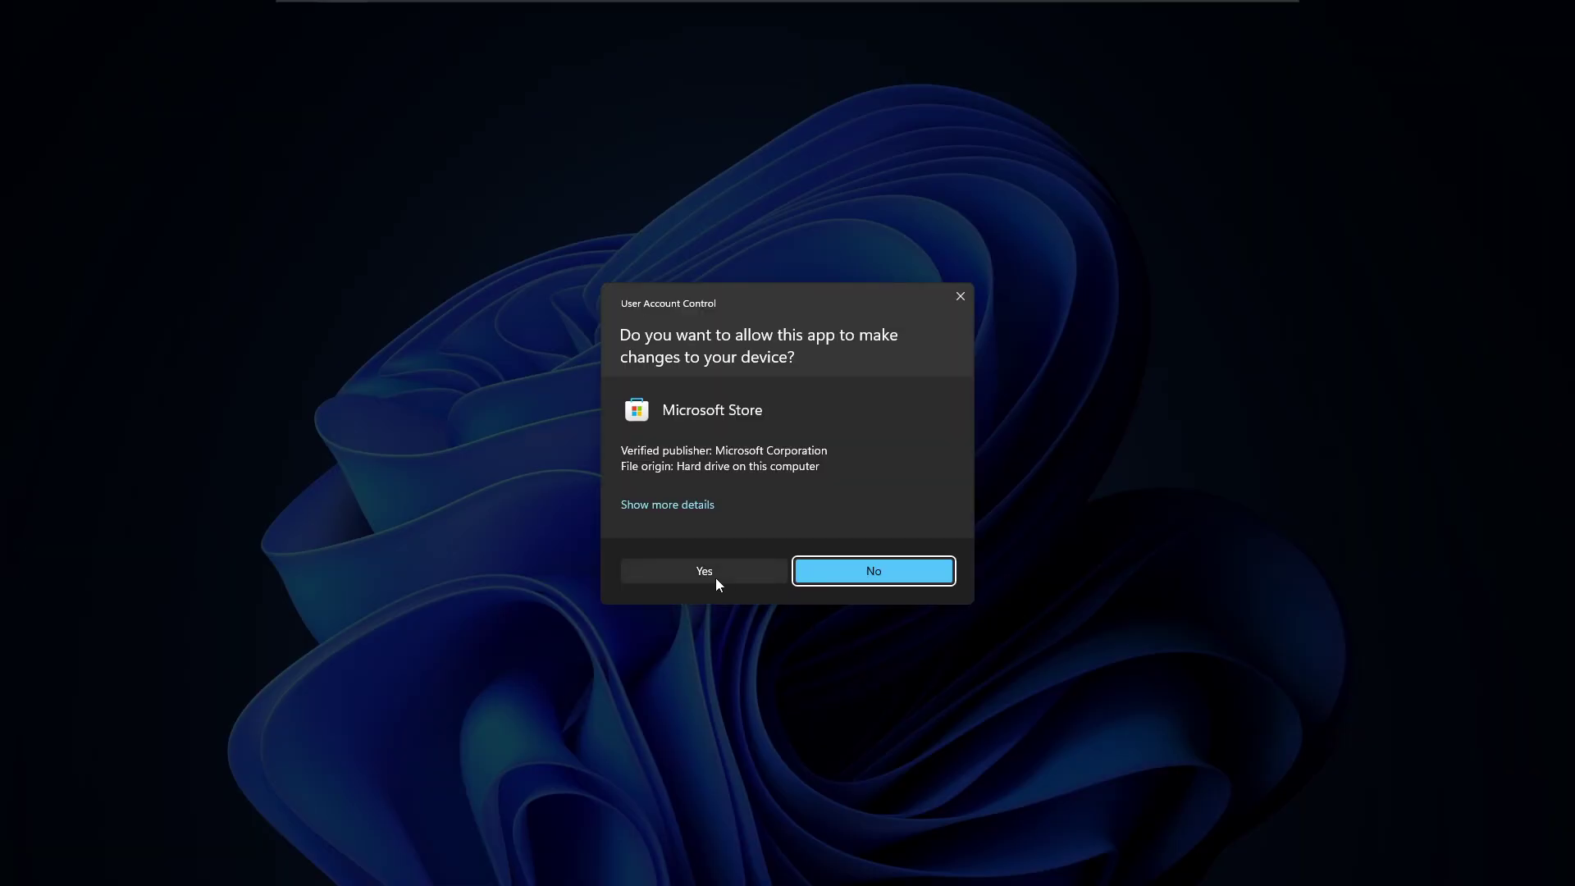
click(716, 577)
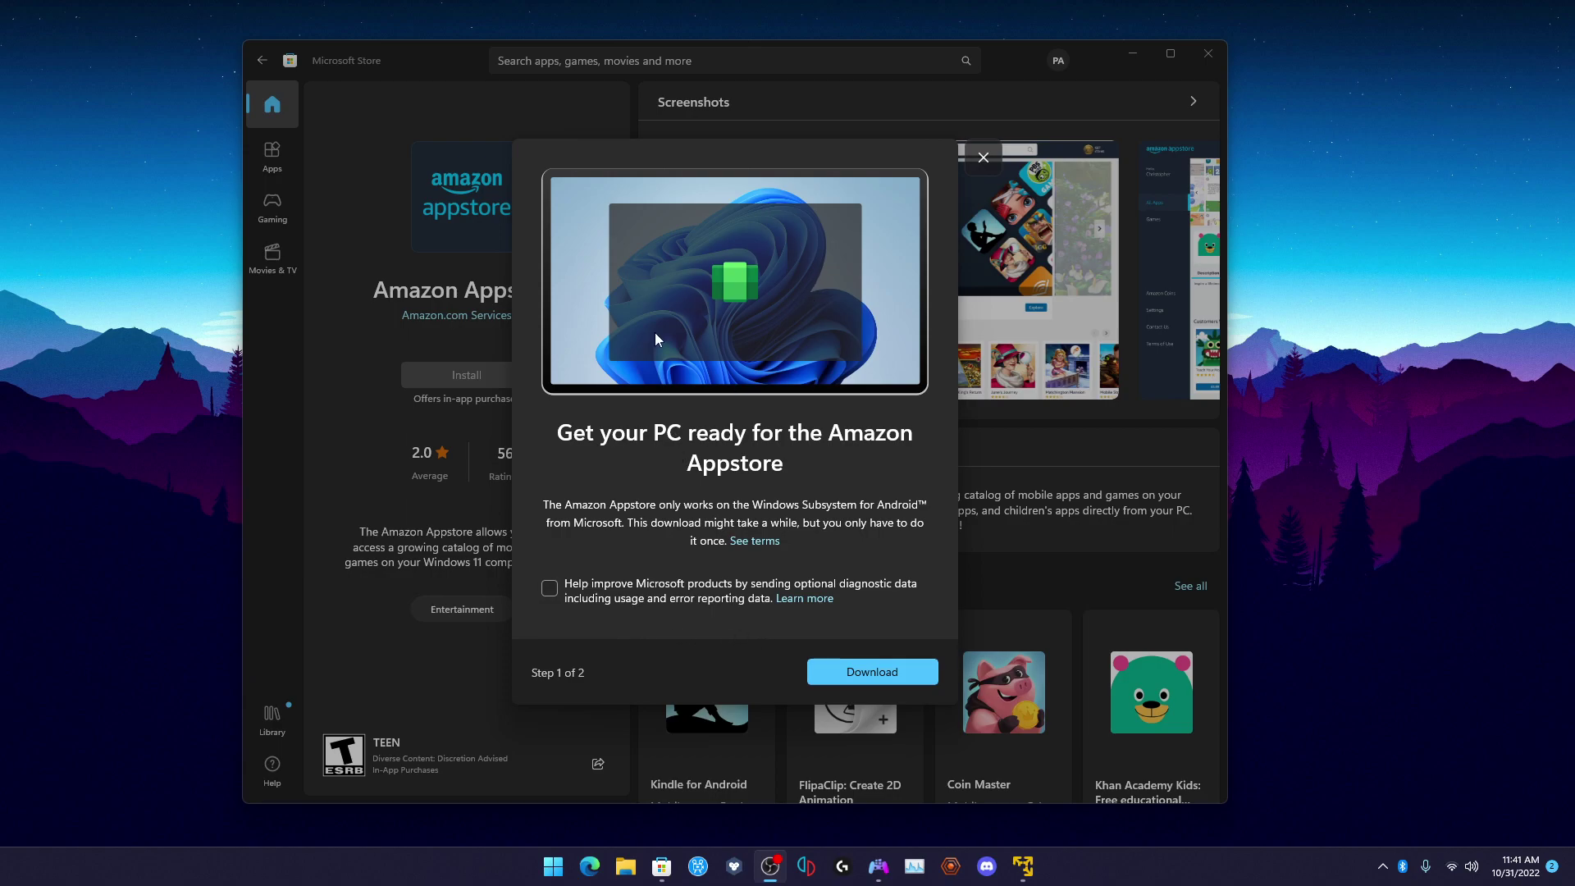
click(841, 175)
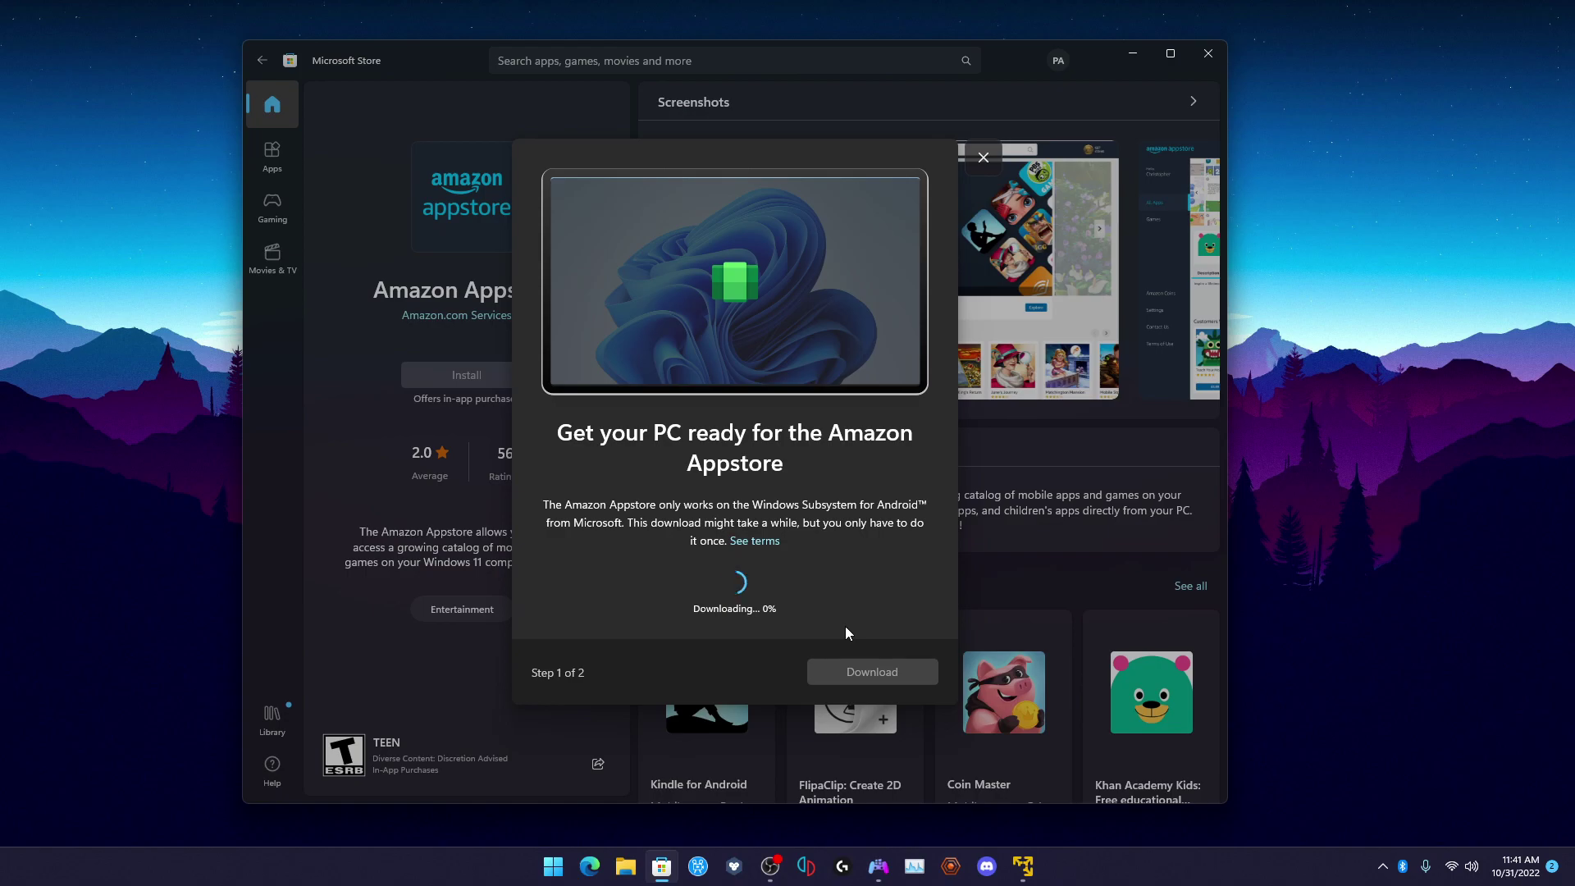
Step: Let the Windows Subsystem for Android download finish in the background
click(1017, 865)
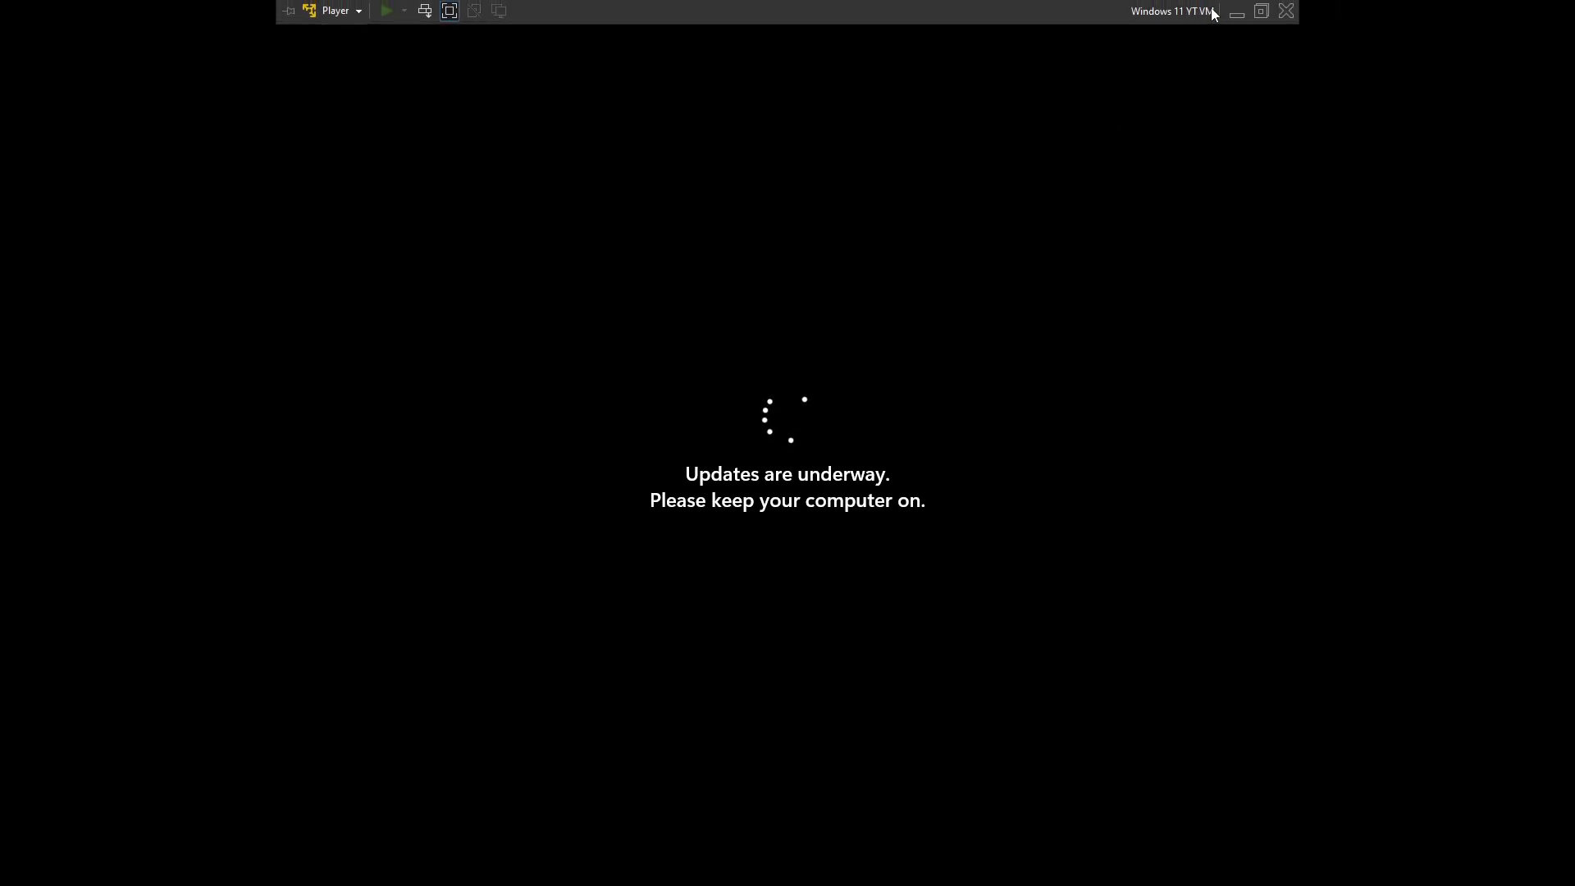
click(1237, 14)
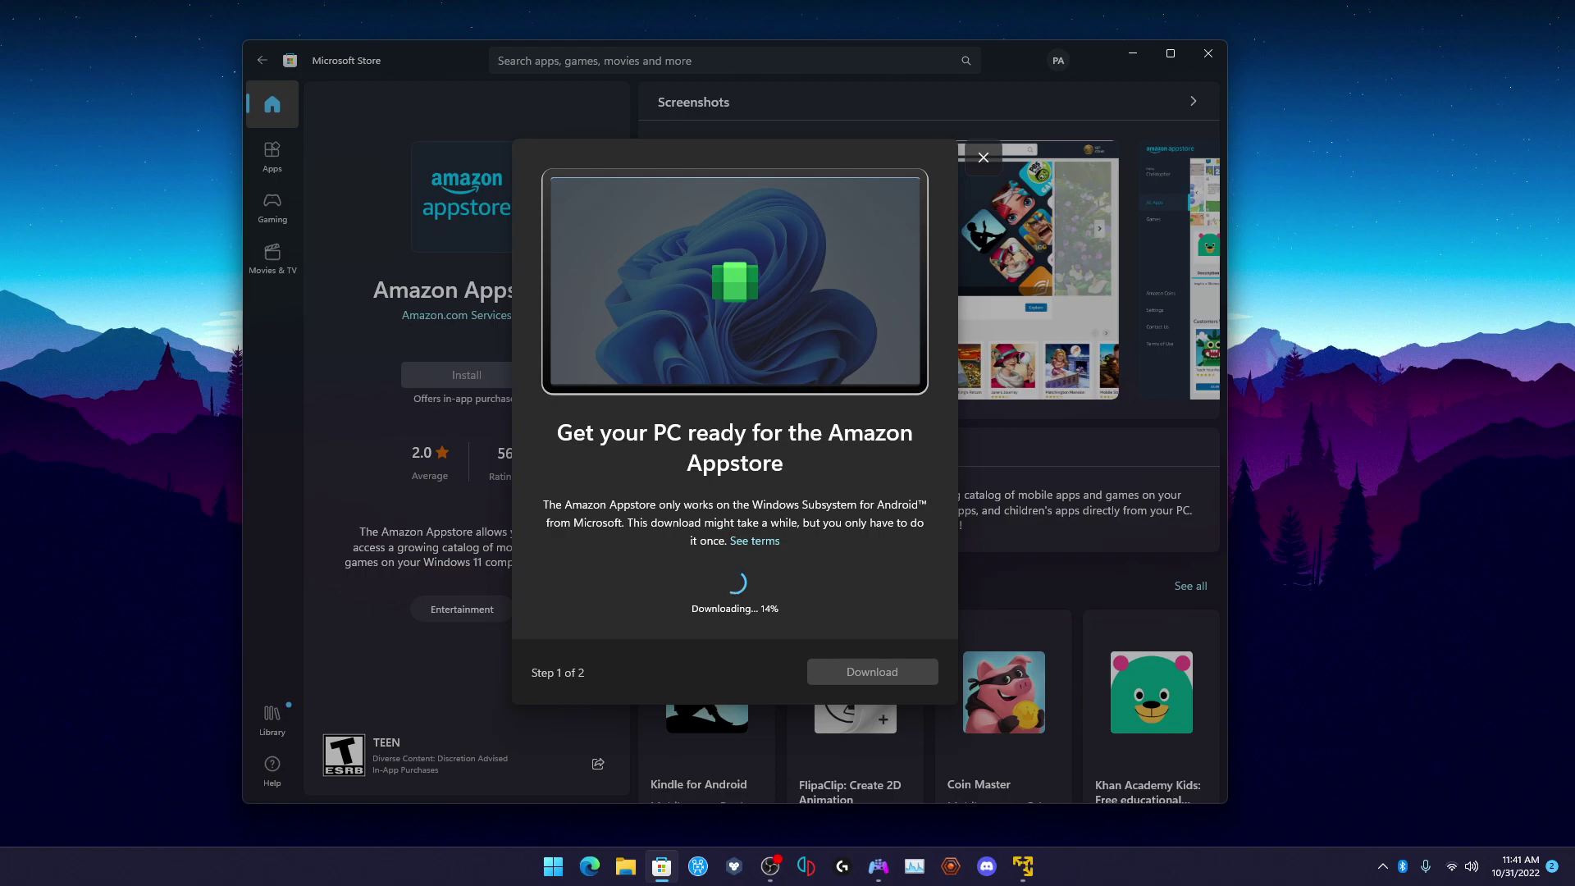
key(alt+Tab)
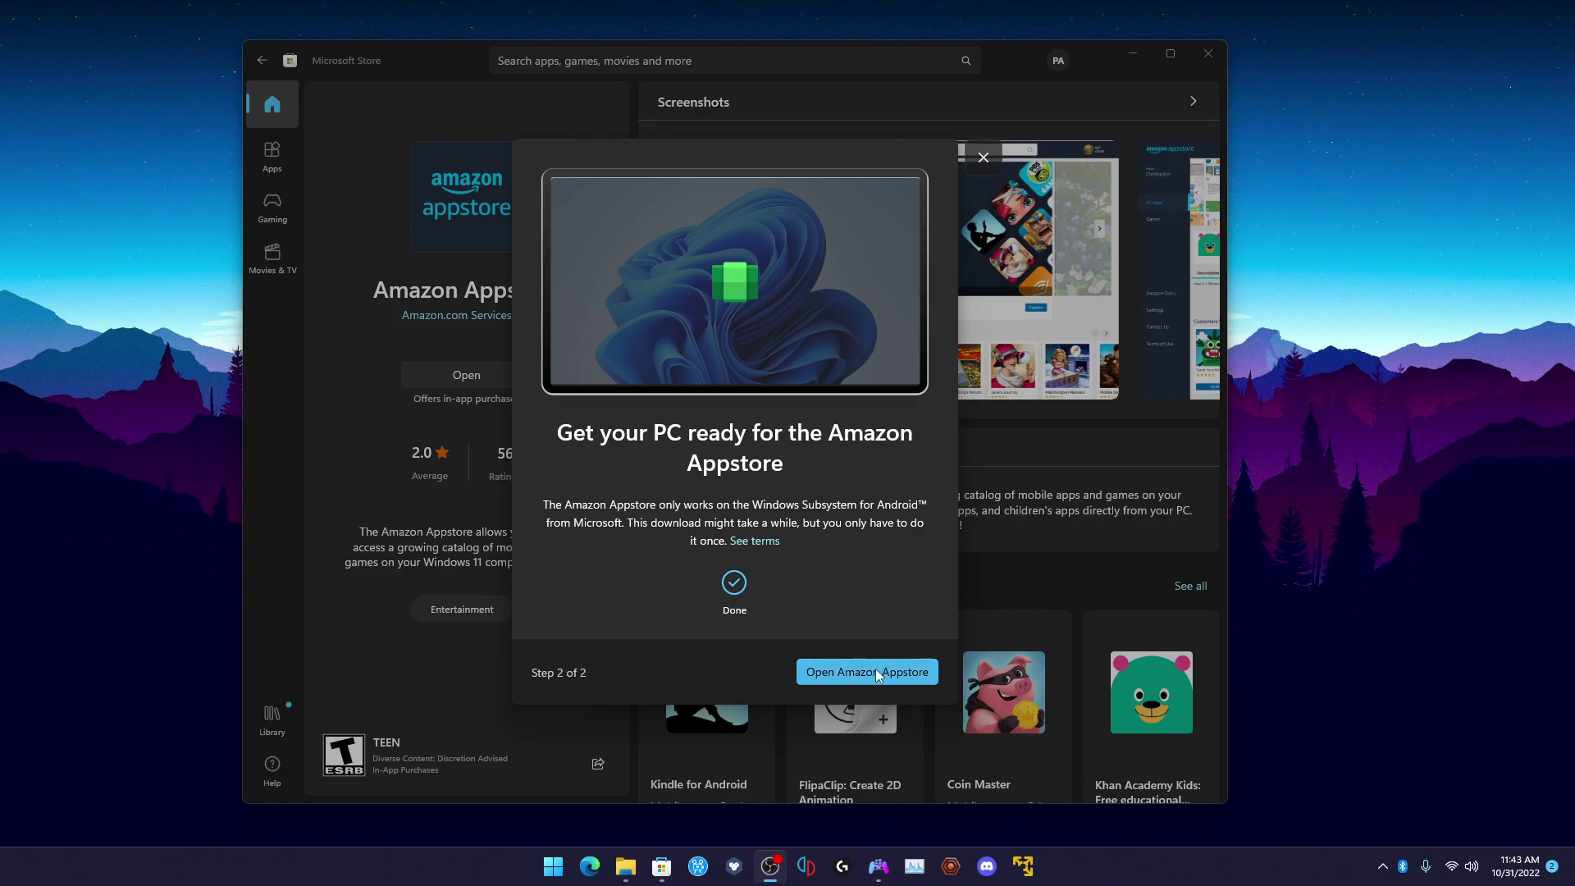
Step: Launch Amazon Appstore and separate the subsystem startup window from the Store window
click(873, 671)
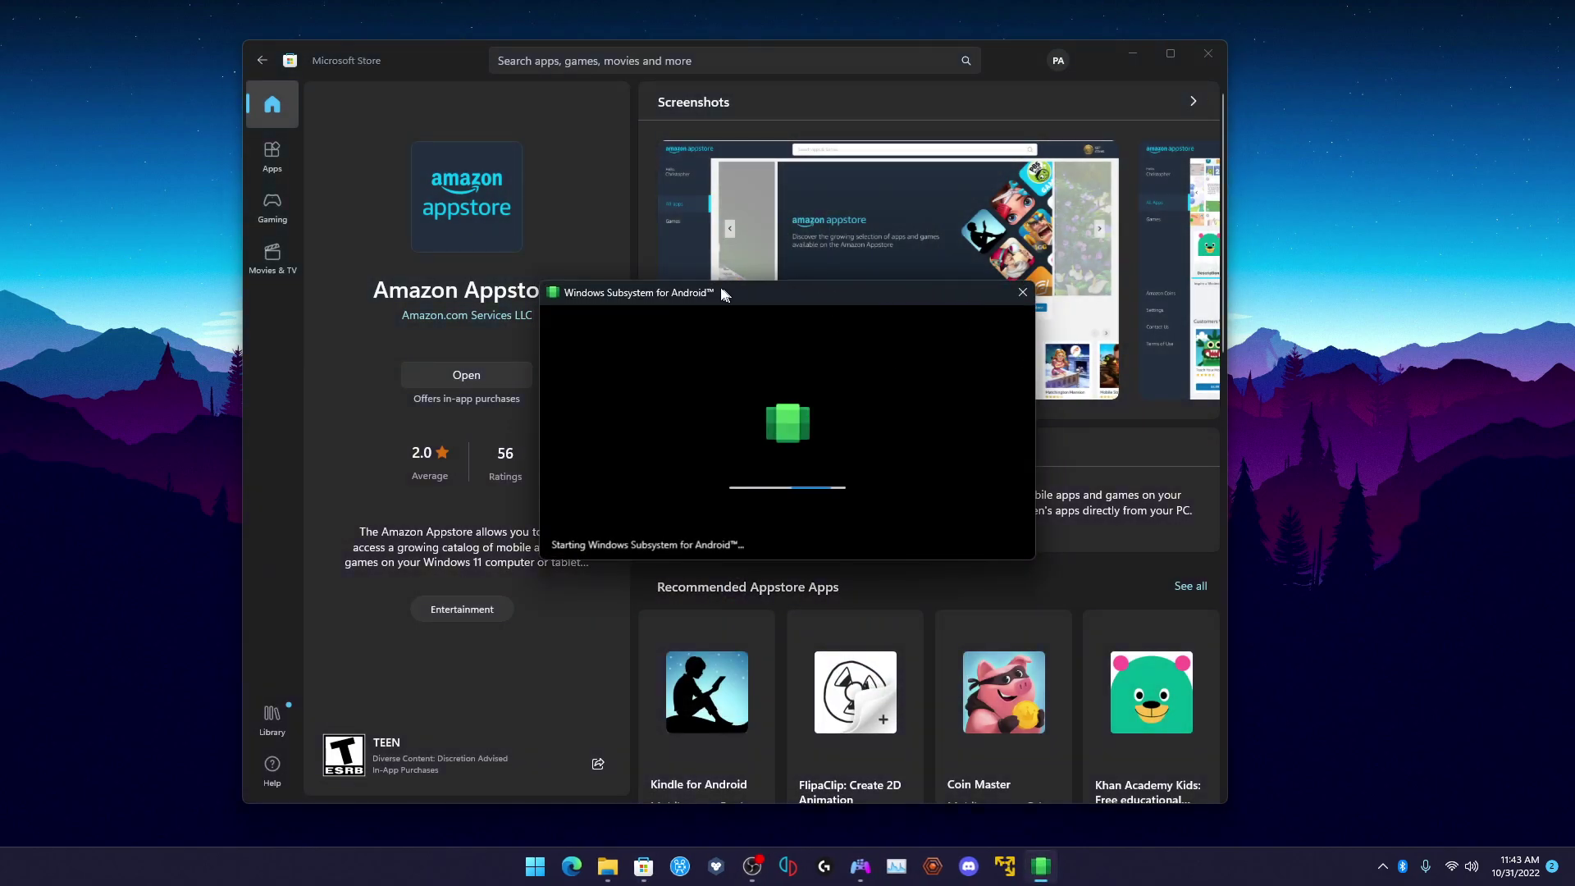
click(666, 284)
click(885, 285)
drag(886, 286, 1359, 111)
drag(1019, 65, 961, 70)
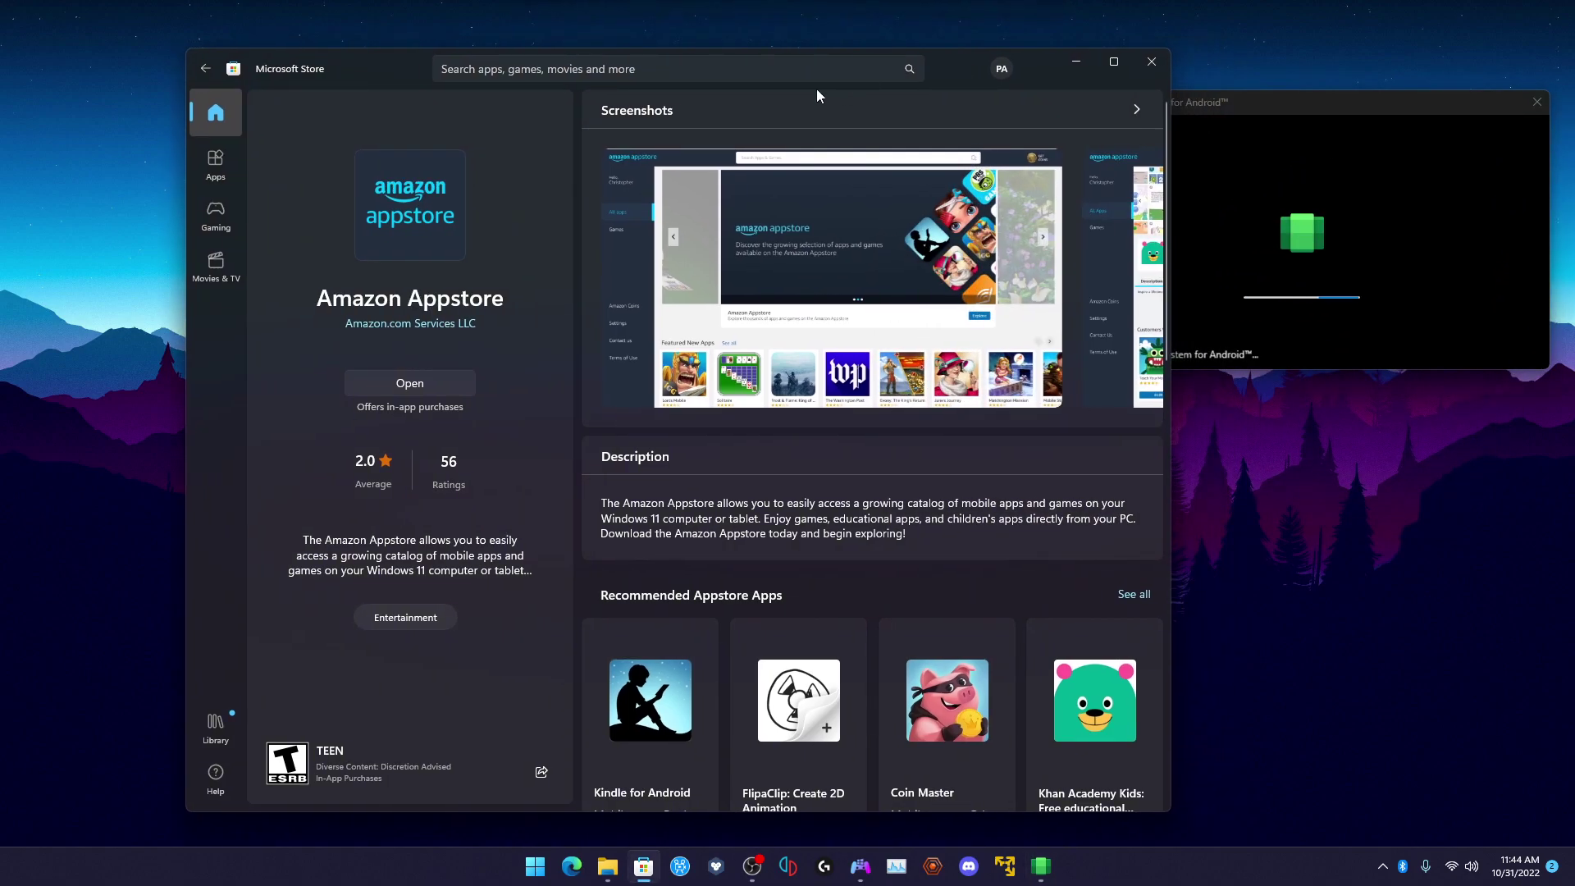
Step: Search the Store for 'apk installer', open the APK Installers page, and tidy the windows
click(742, 69)
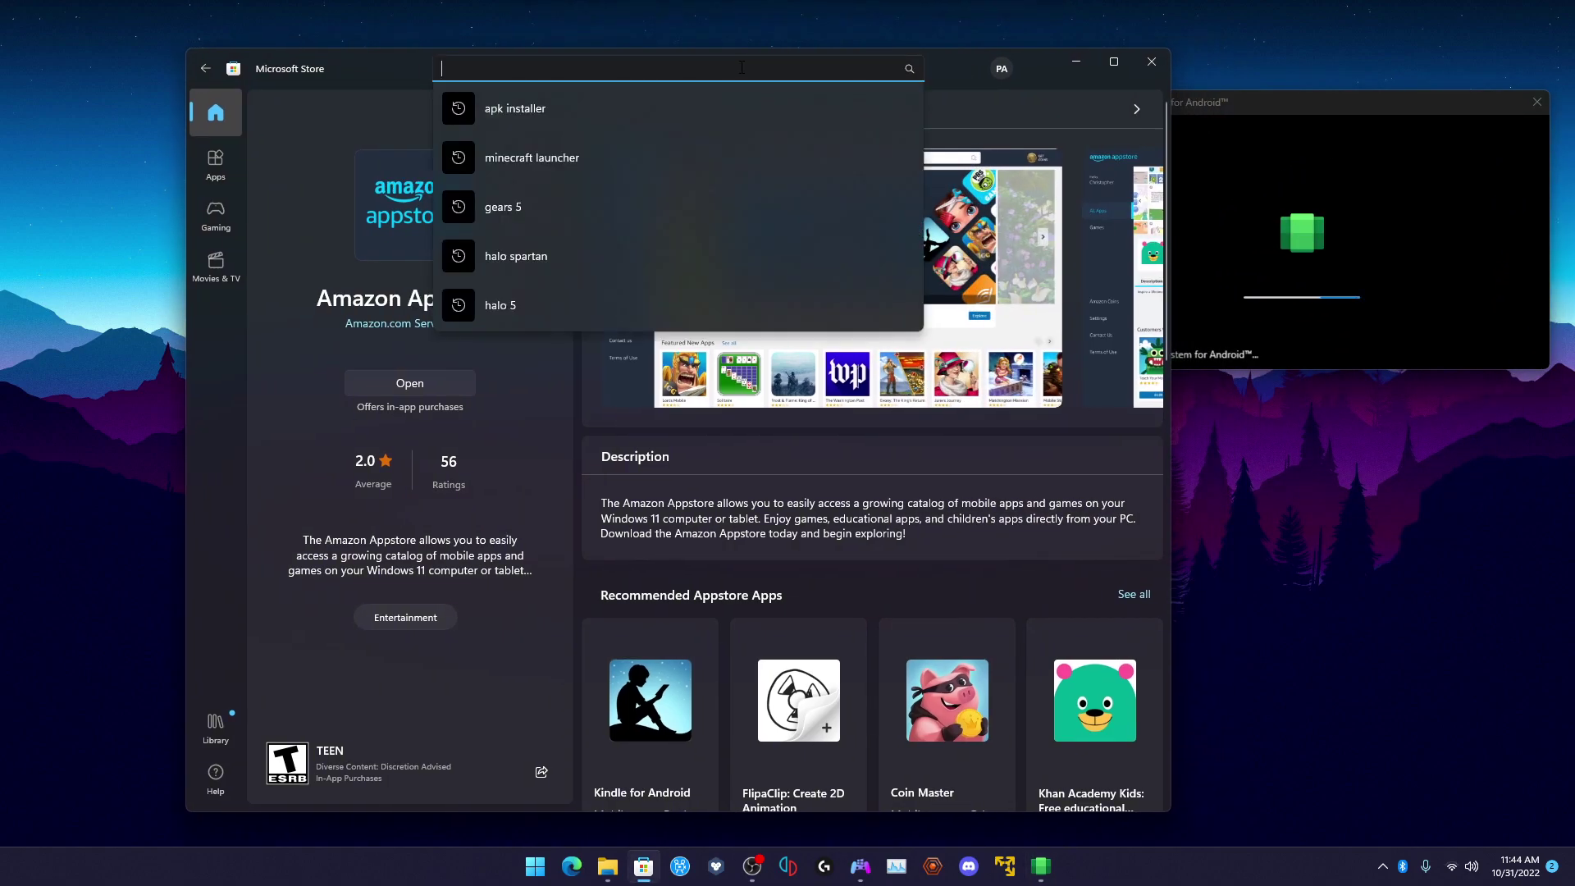
text(ap)
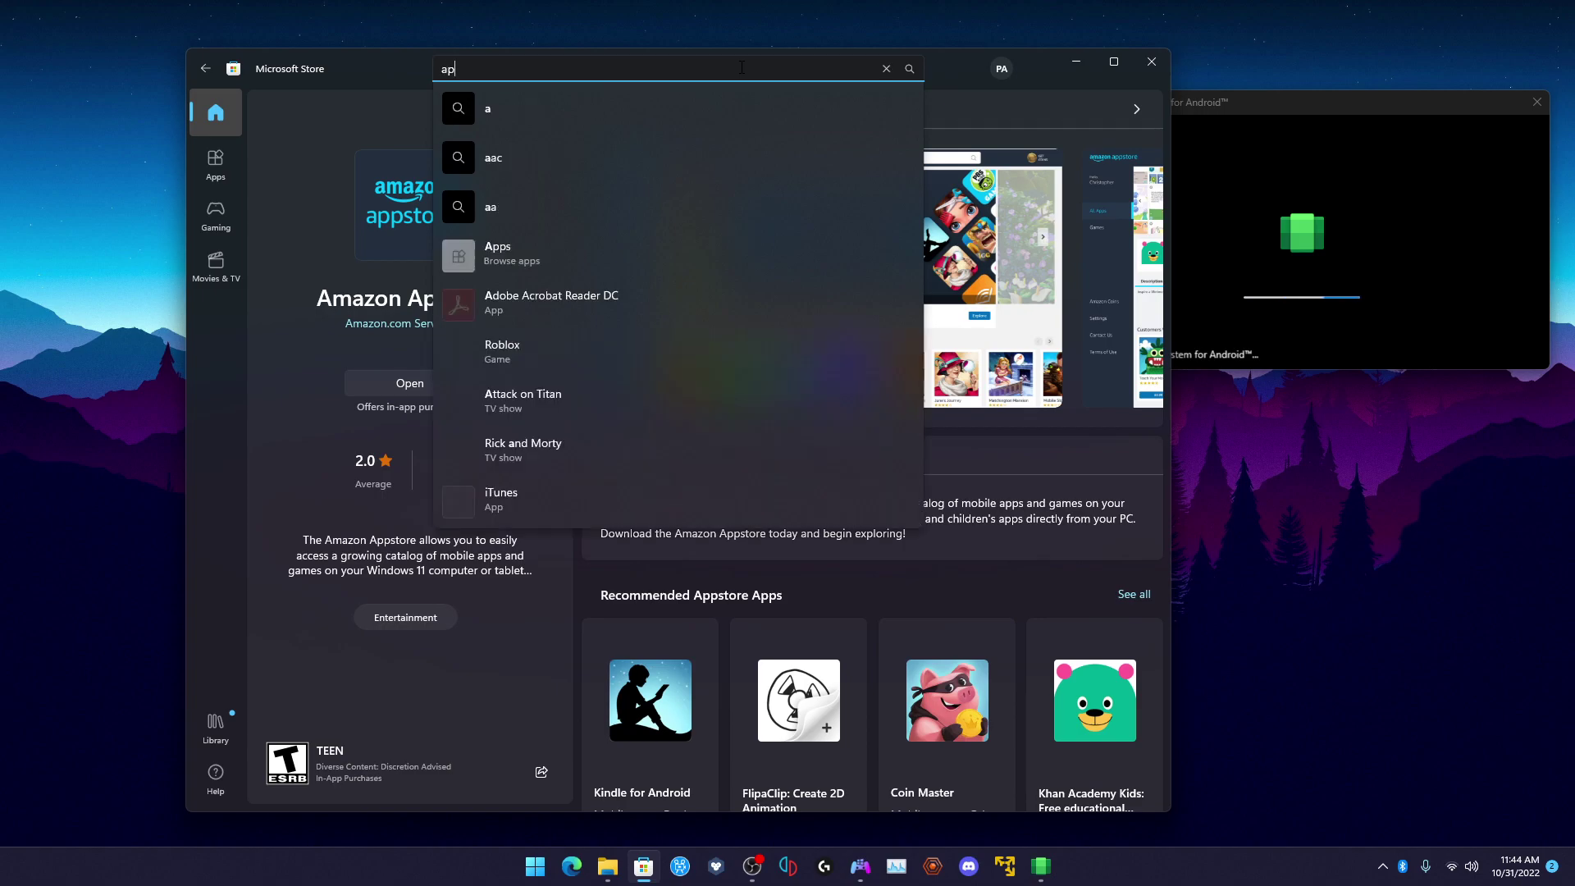
text(k installer)
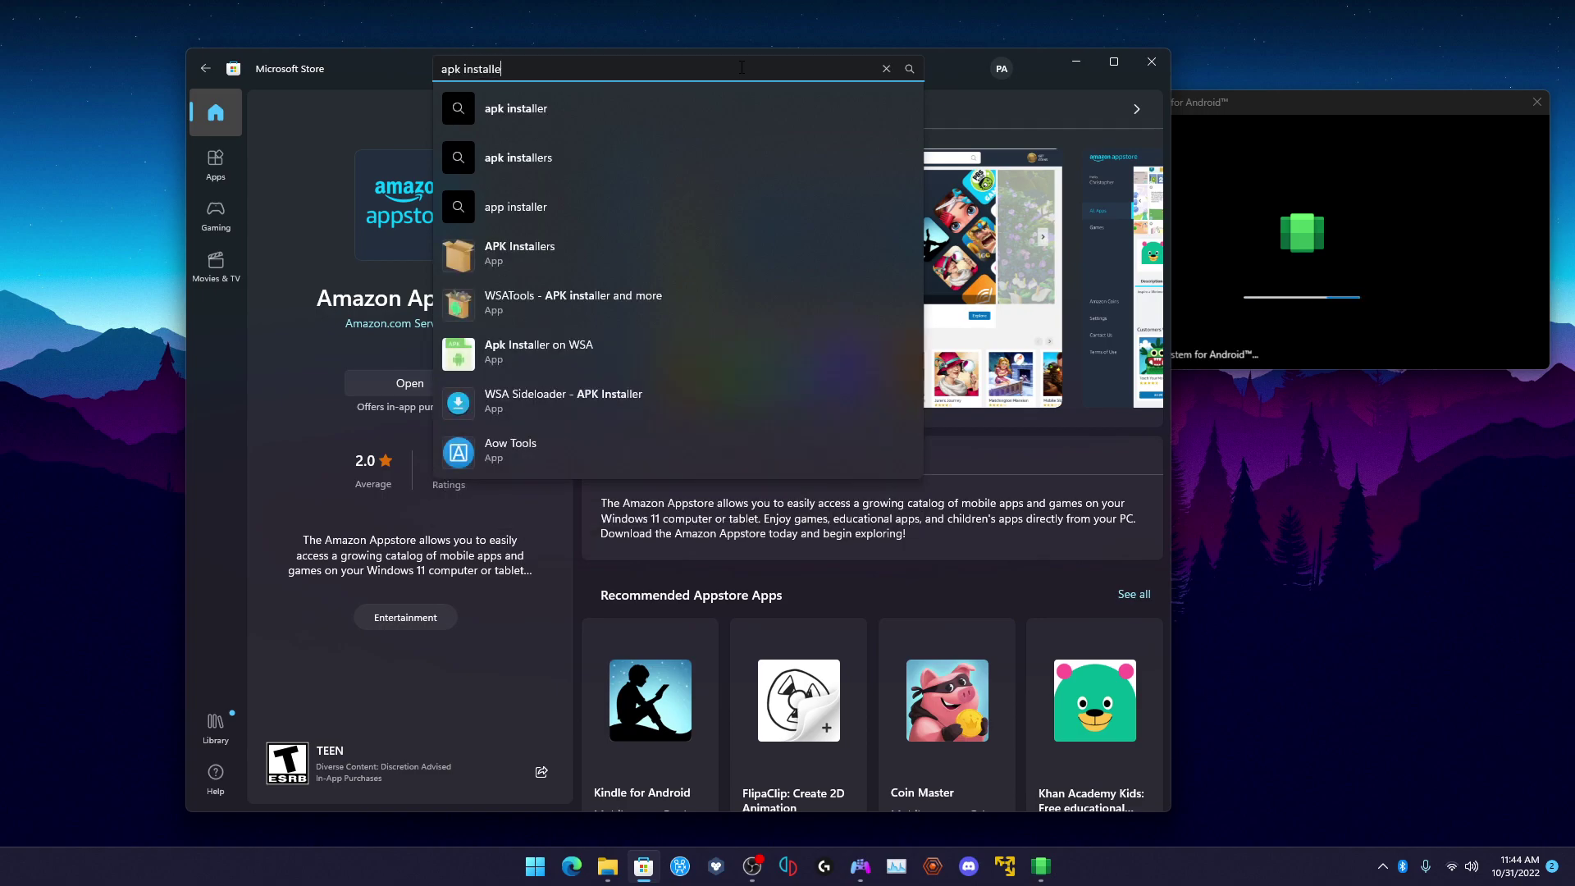
click(579, 264)
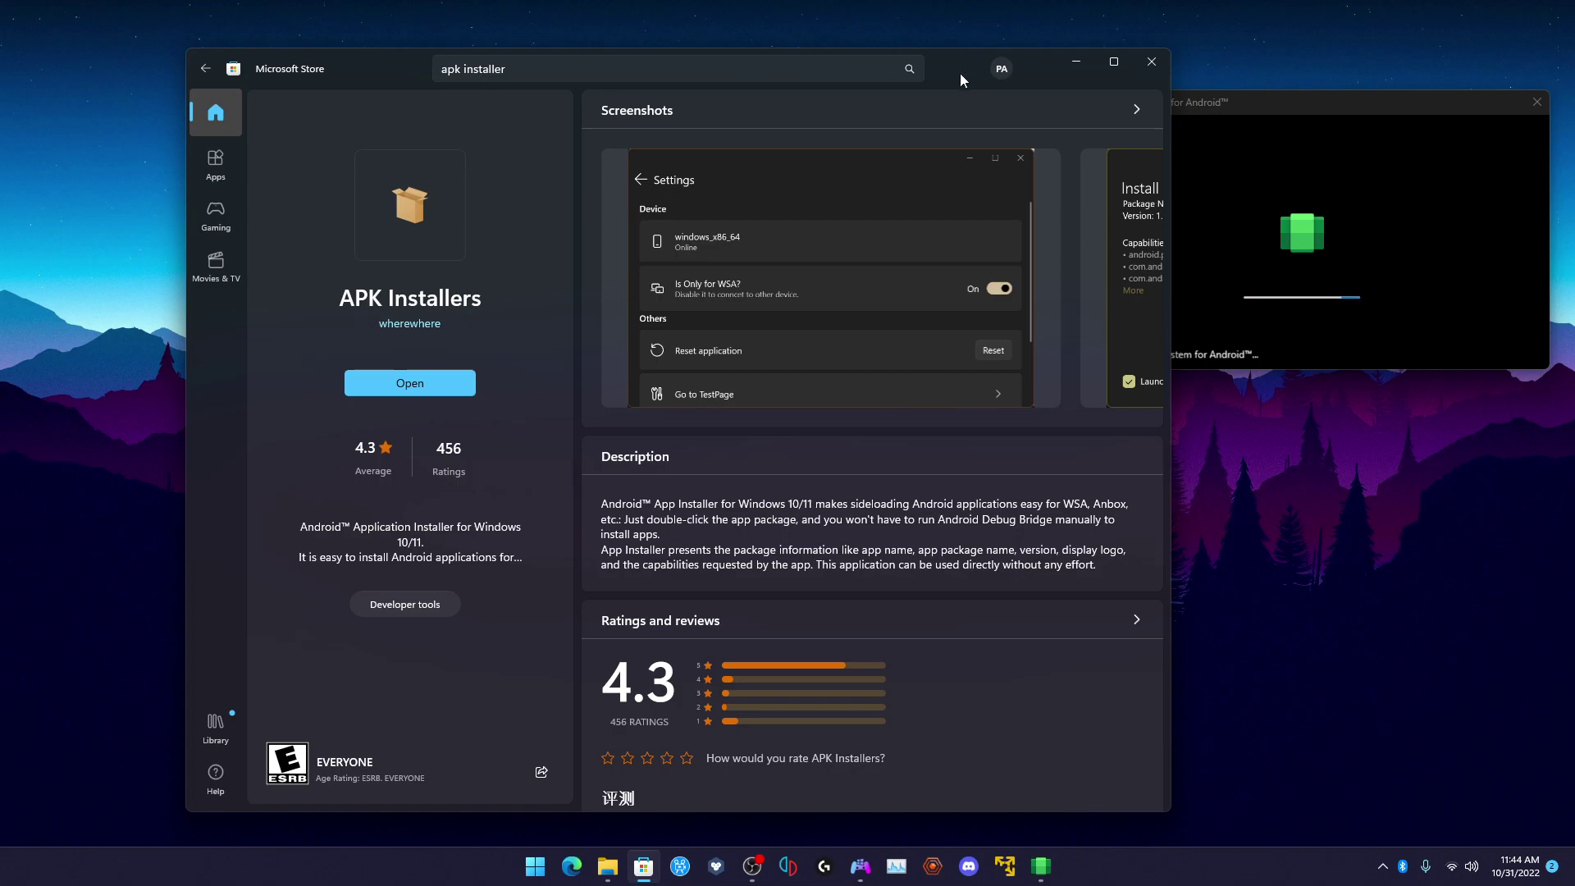
drag(960, 72, 876, 61)
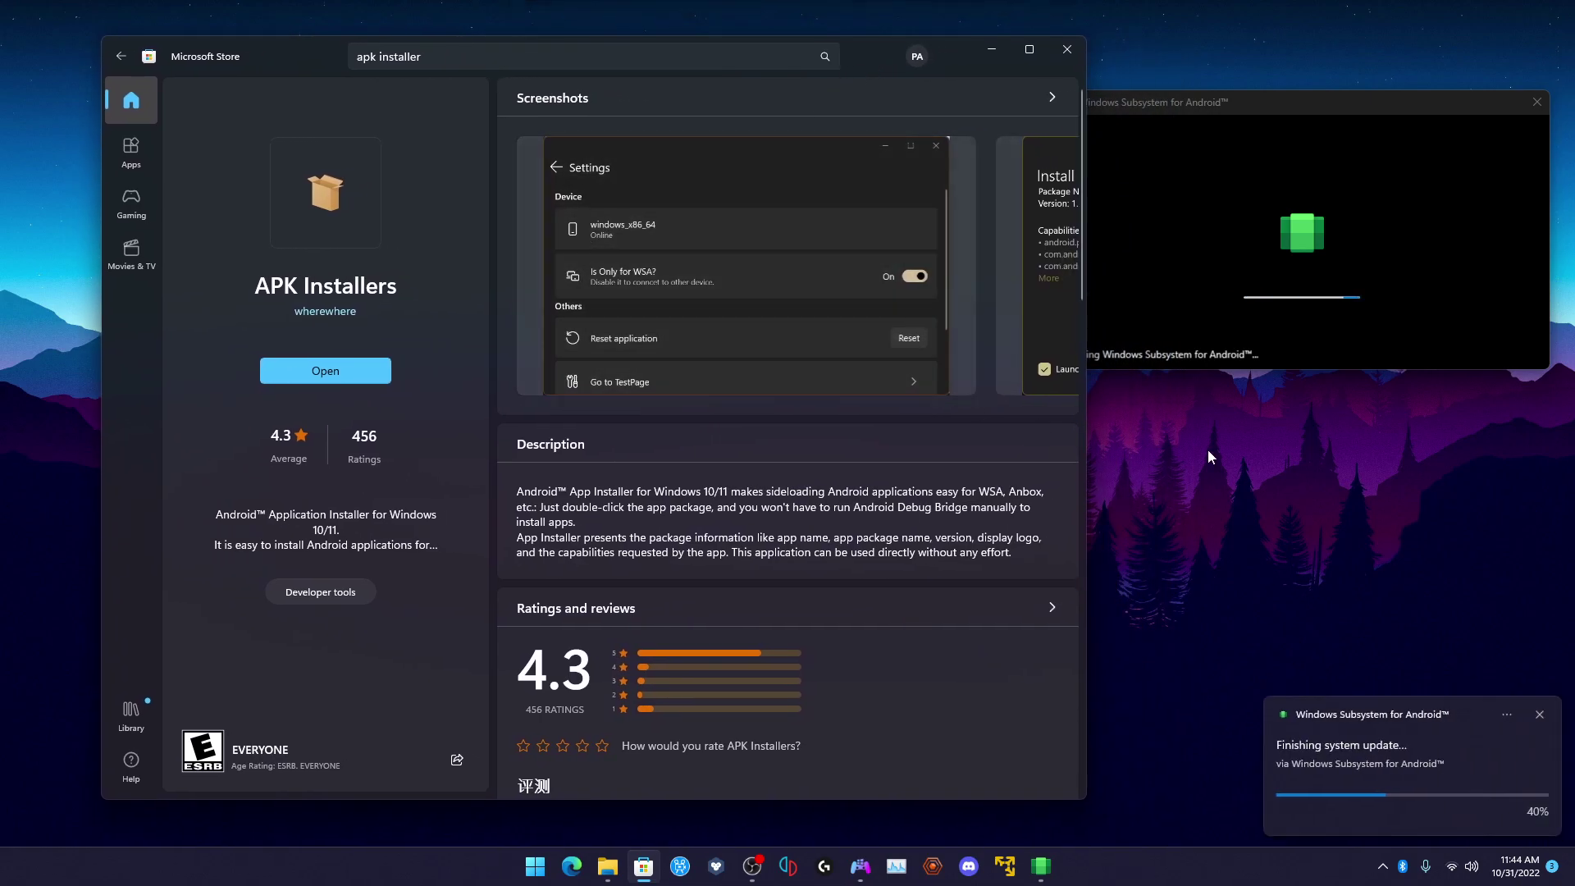
drag(1262, 110, 1251, 147)
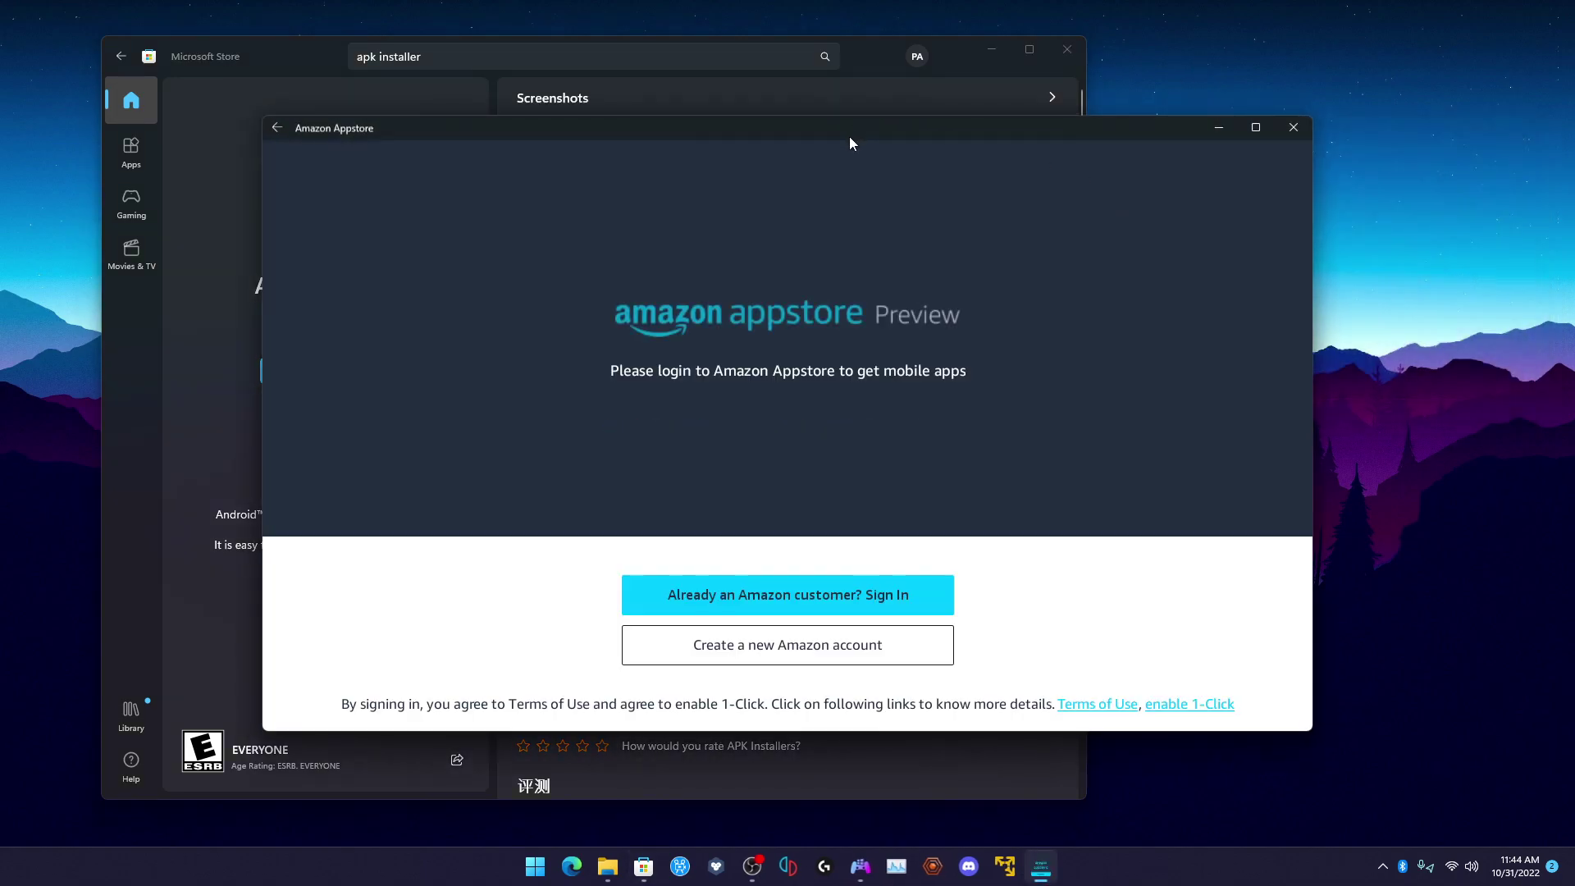
drag(982, 131, 1142, 92)
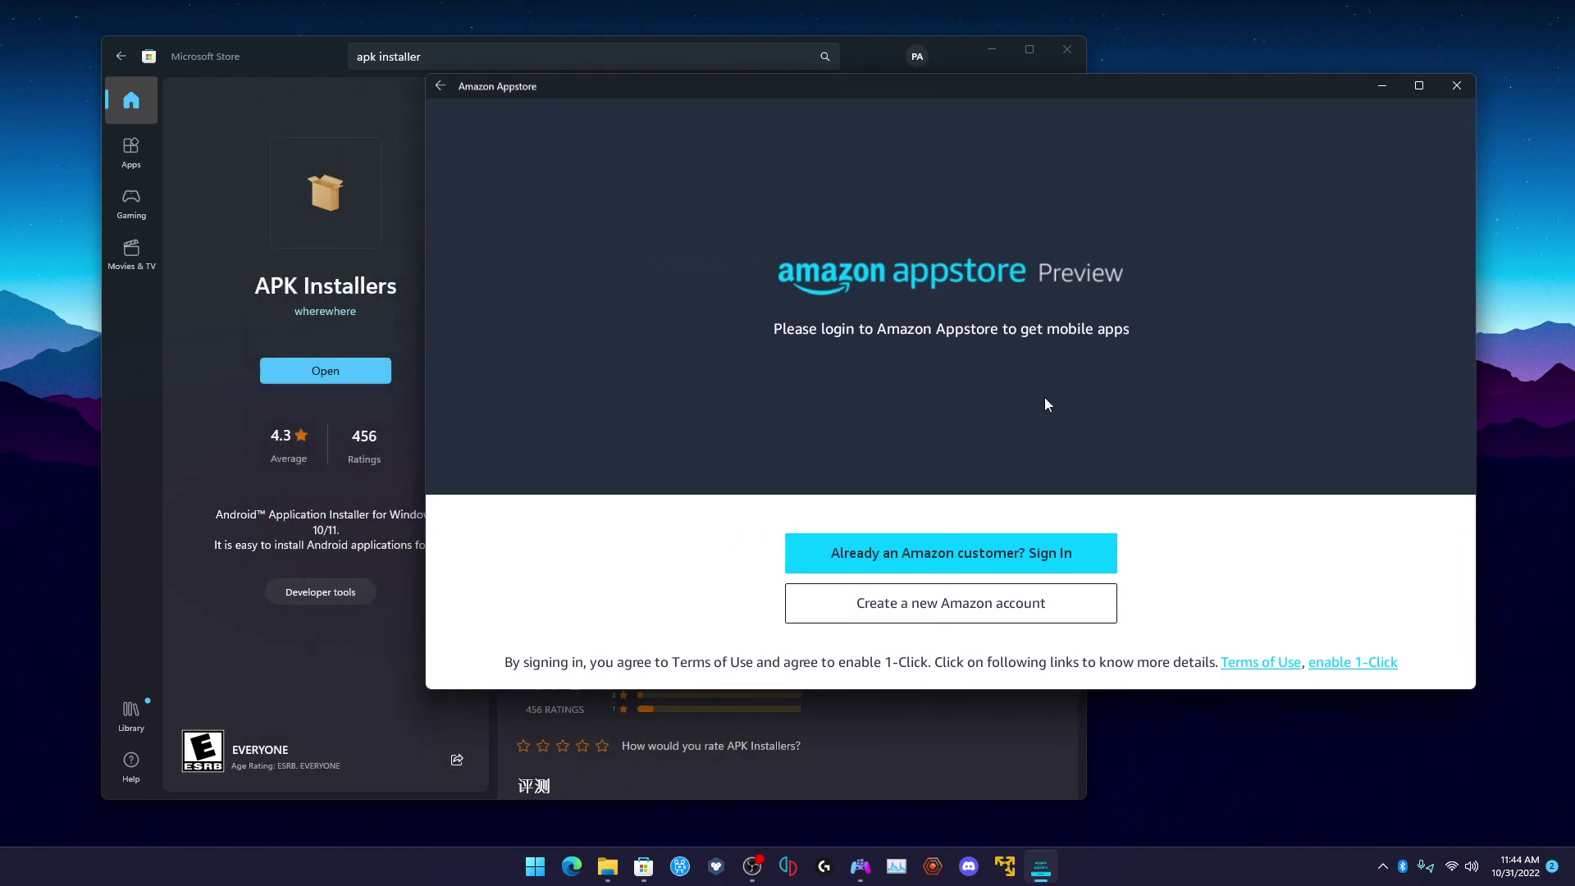
Step: Close the Appstore sign-in window and open Windows Subsystem for Android Settings from All apps
click(1455, 84)
click(551, 869)
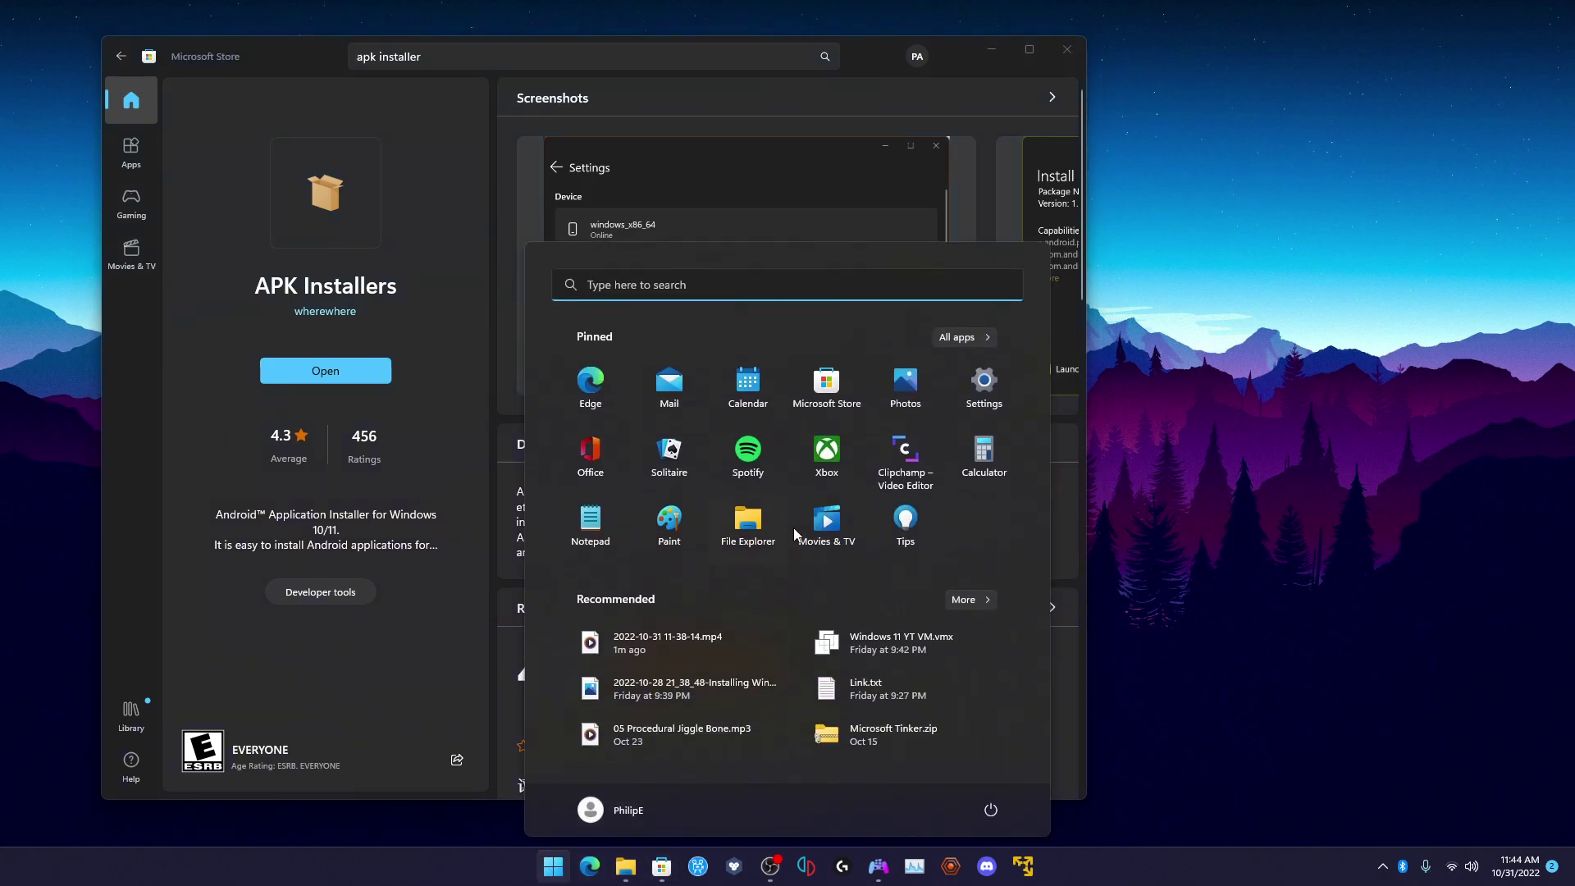
click(963, 346)
scroll(781, 542, down, 10)
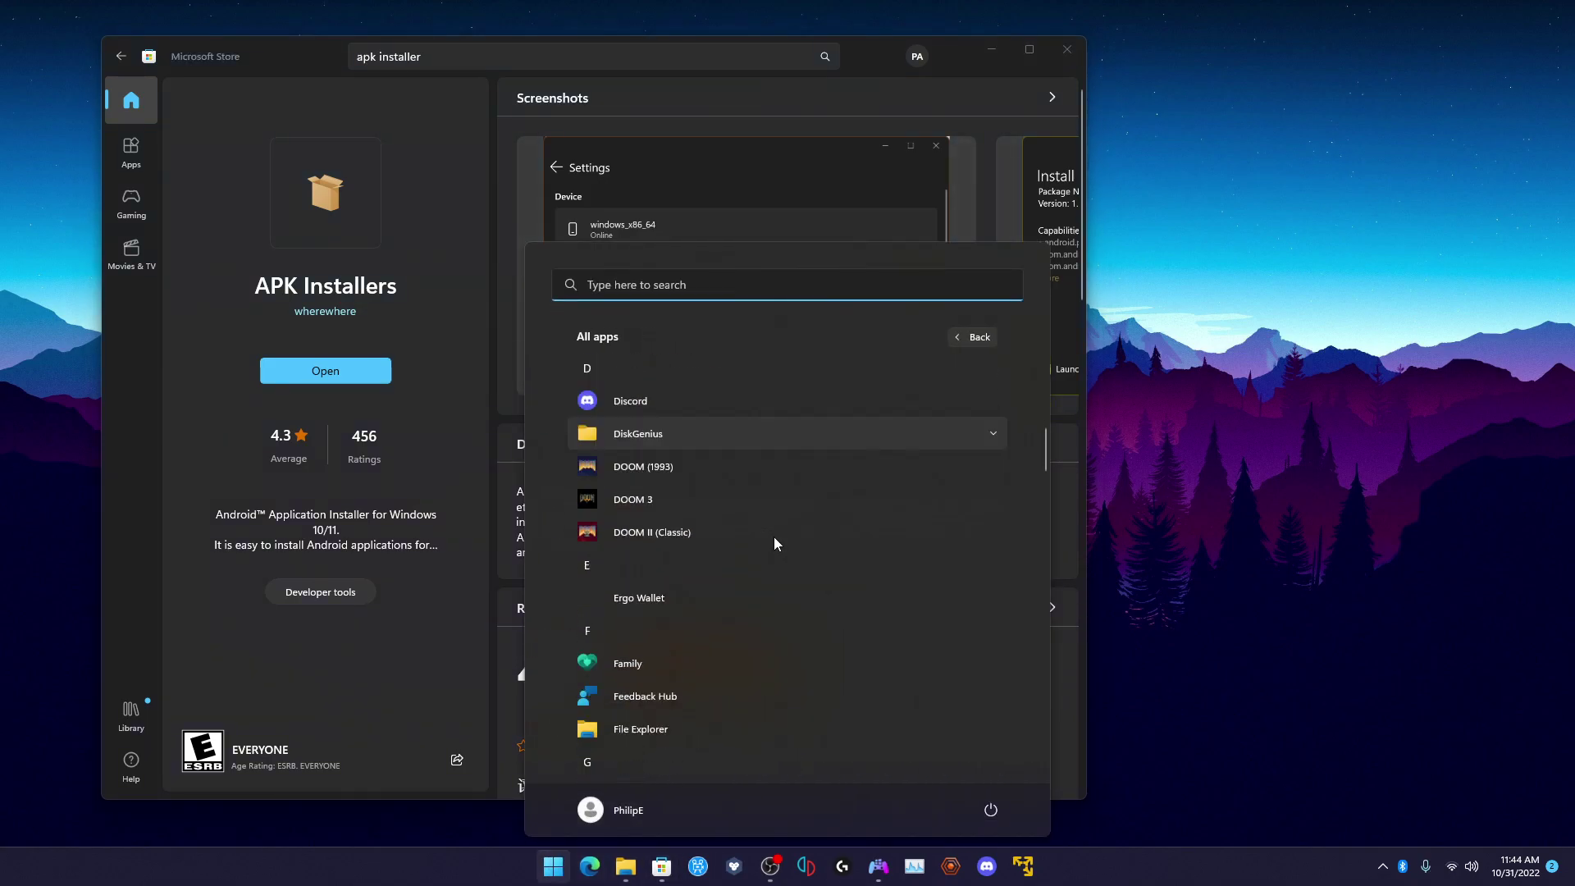
scroll(776, 528, down, 10)
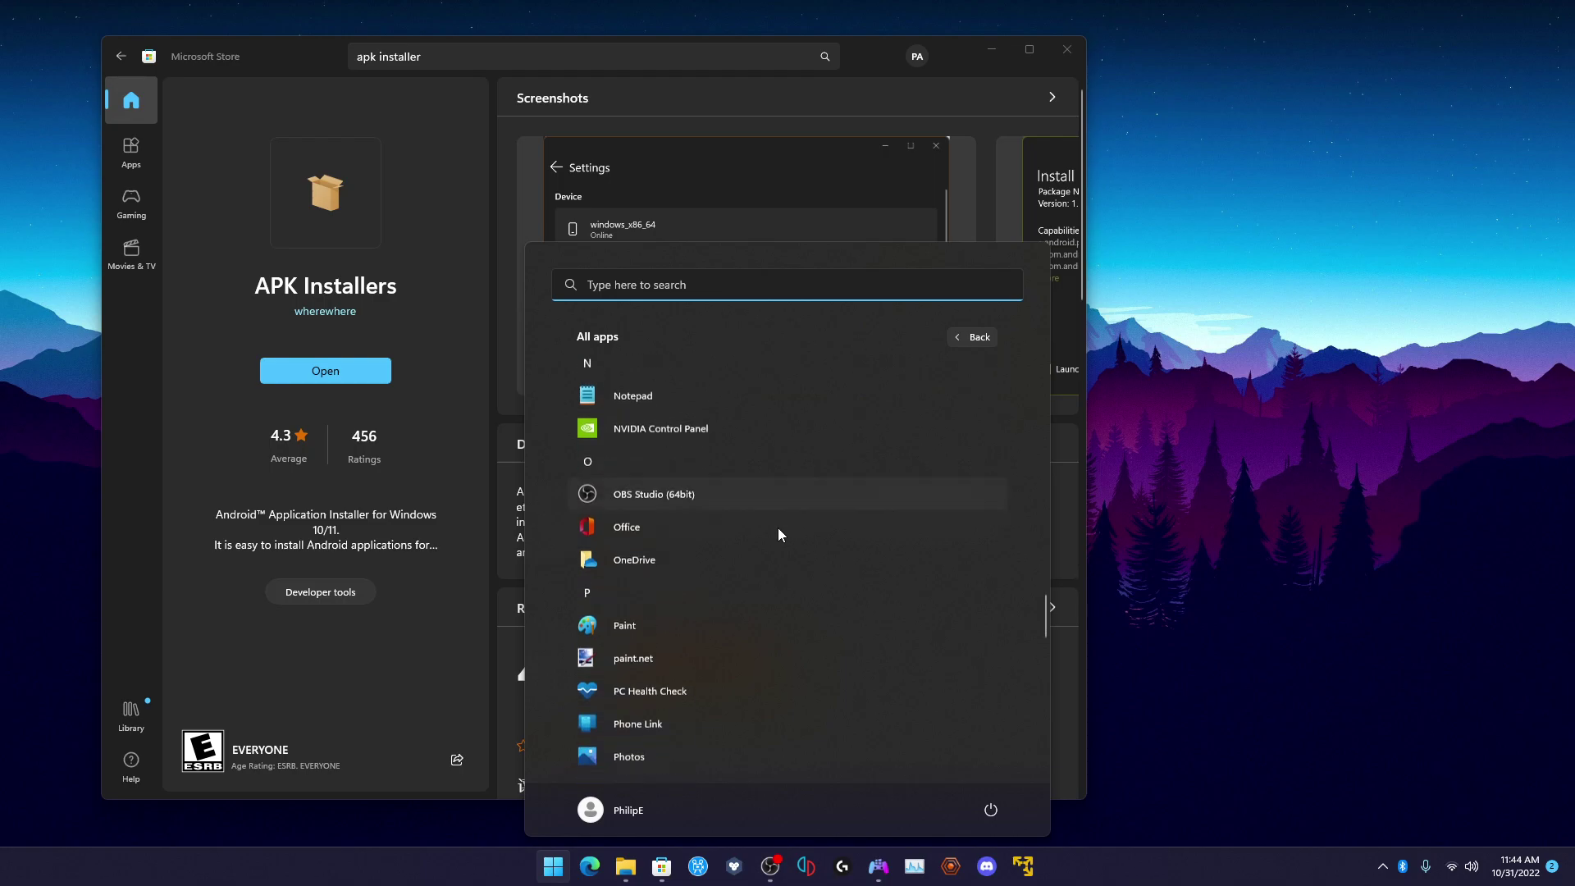
scroll(776, 529, down, 6)
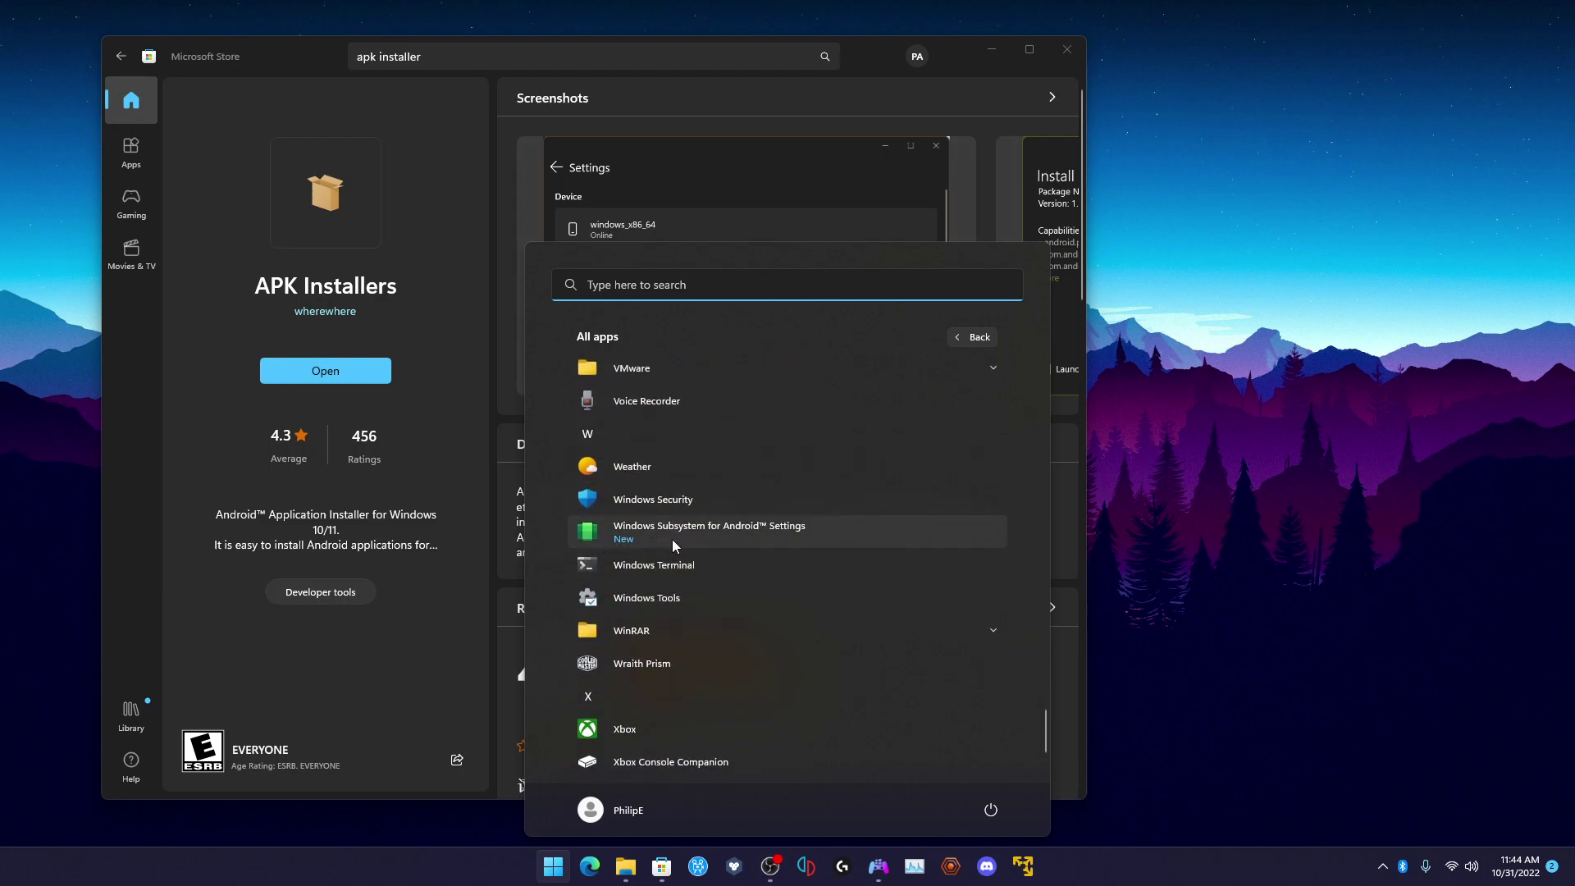
click(672, 535)
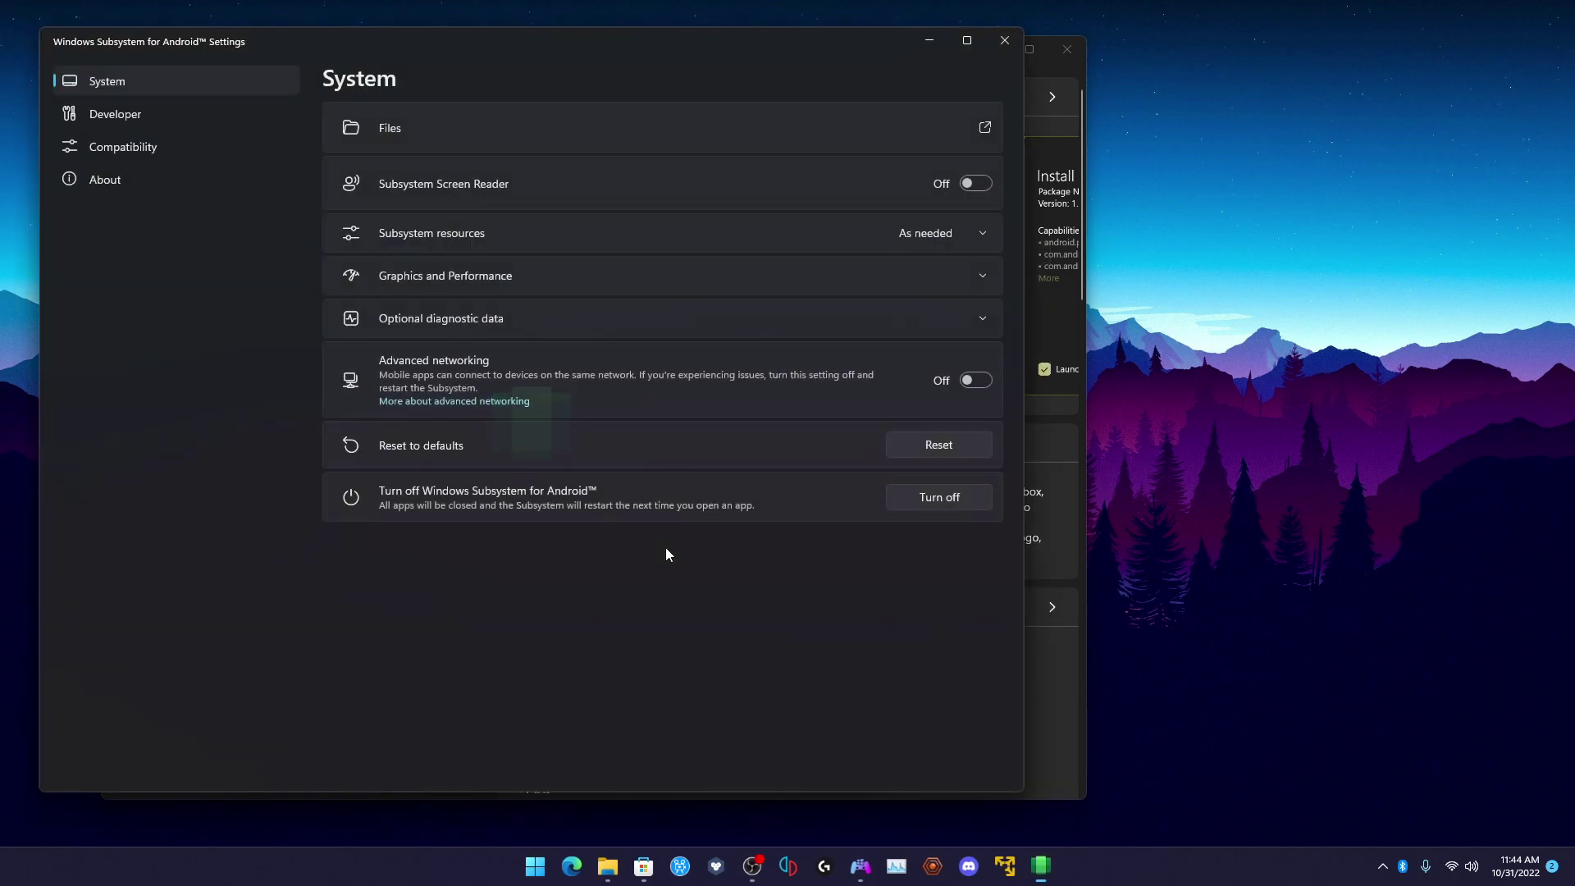
drag(731, 32, 990, 35)
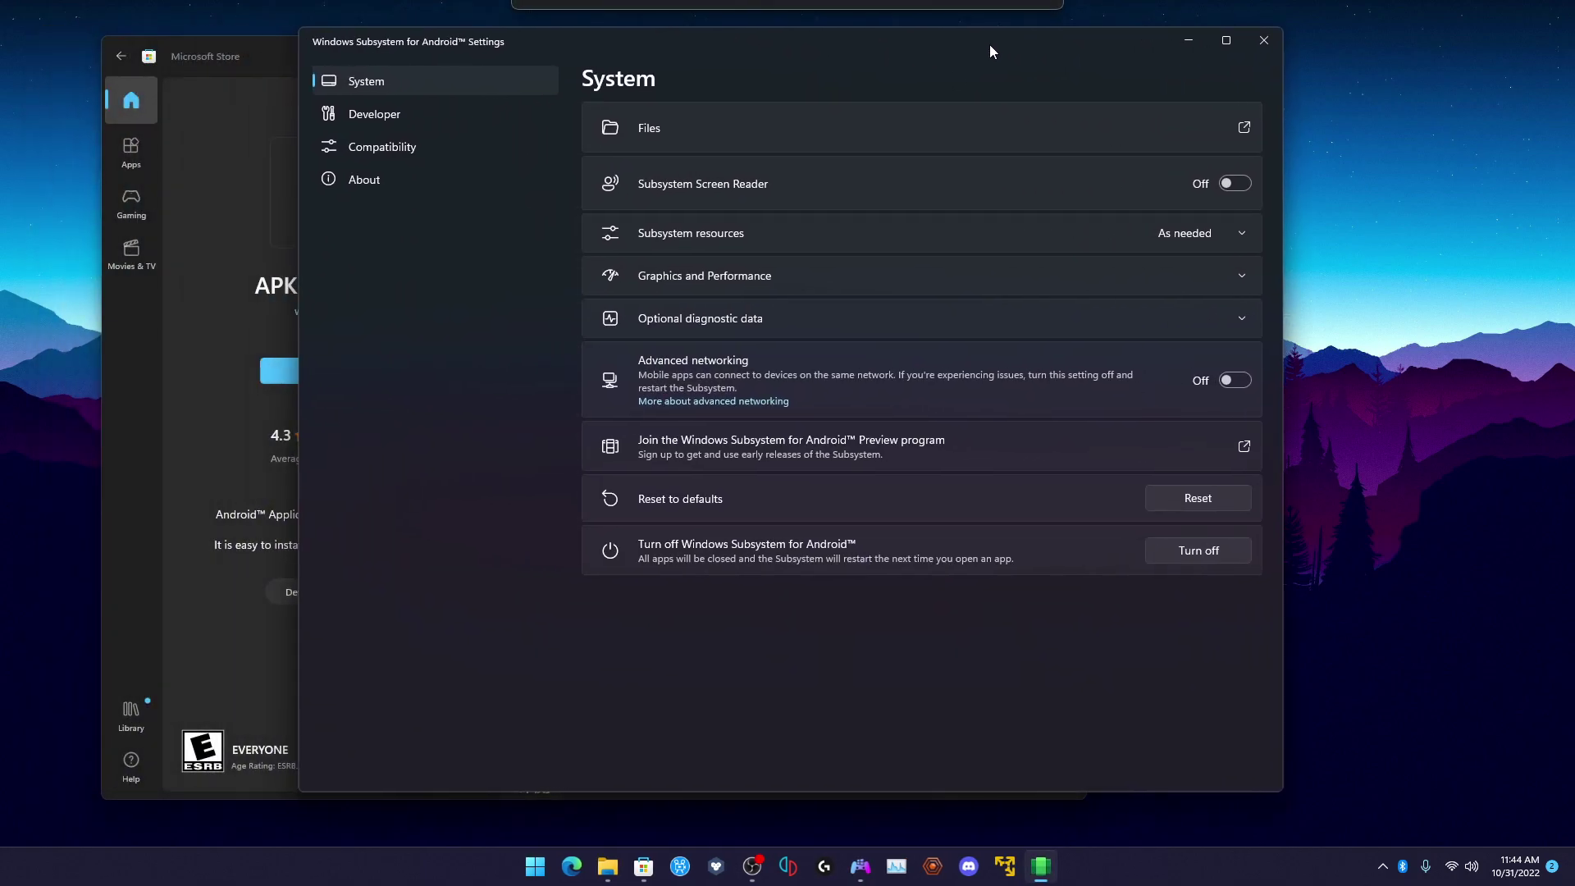
Step: Turn on Developer mode and allow the subsystem through the firewall
click(427, 123)
click(1173, 141)
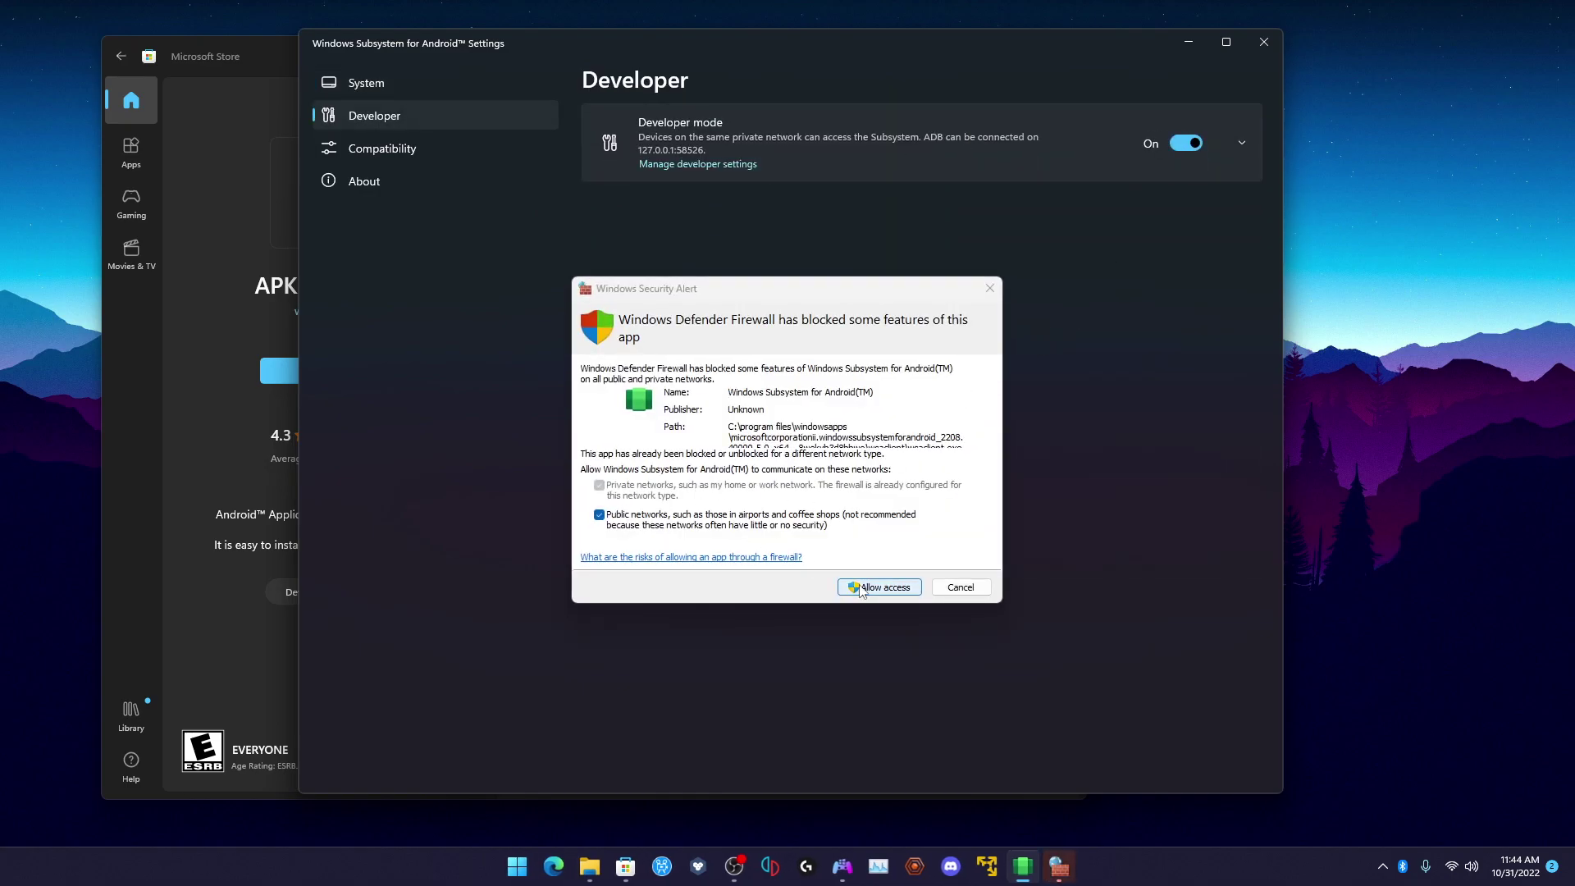
click(897, 589)
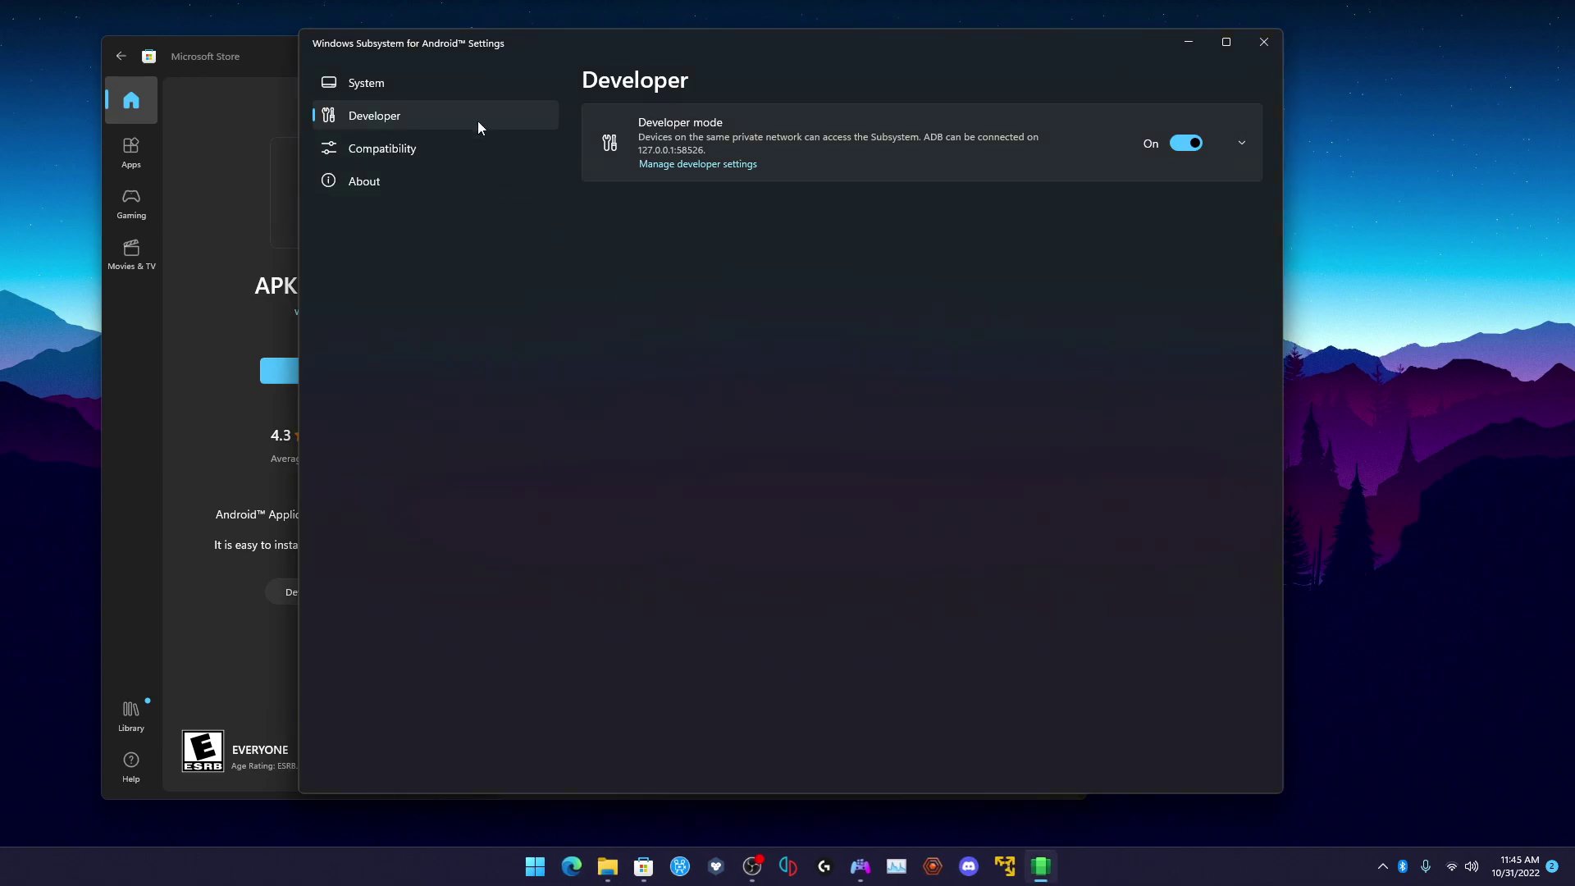
Step: Browse the Android developer options, close them, and go to the System page
click(714, 168)
scroll(820, 426, down, 5)
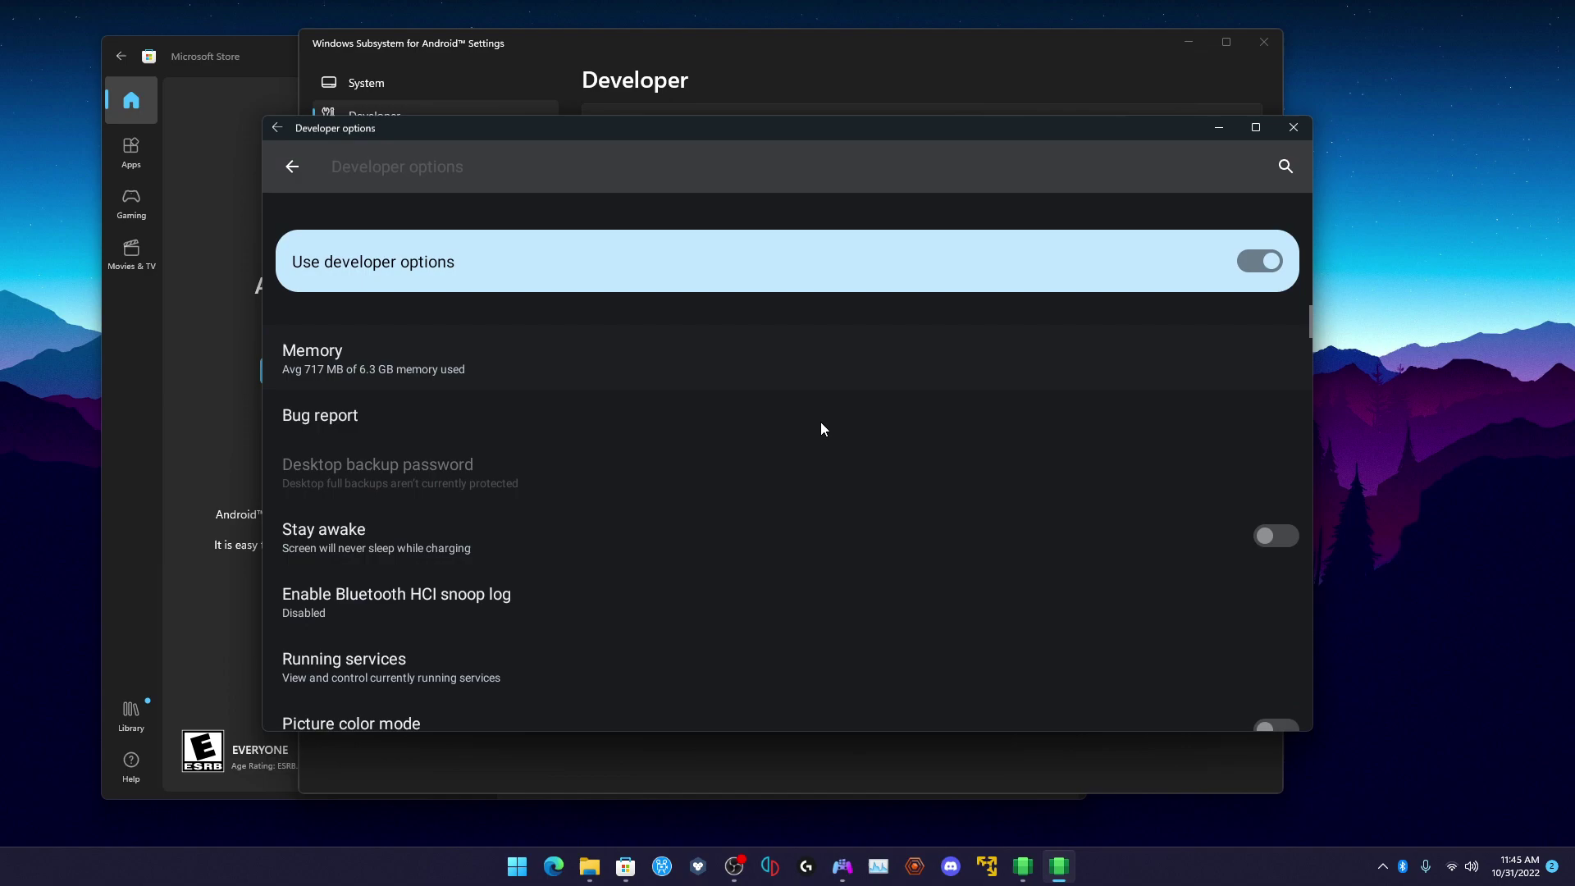
scroll(714, 484, down, 5)
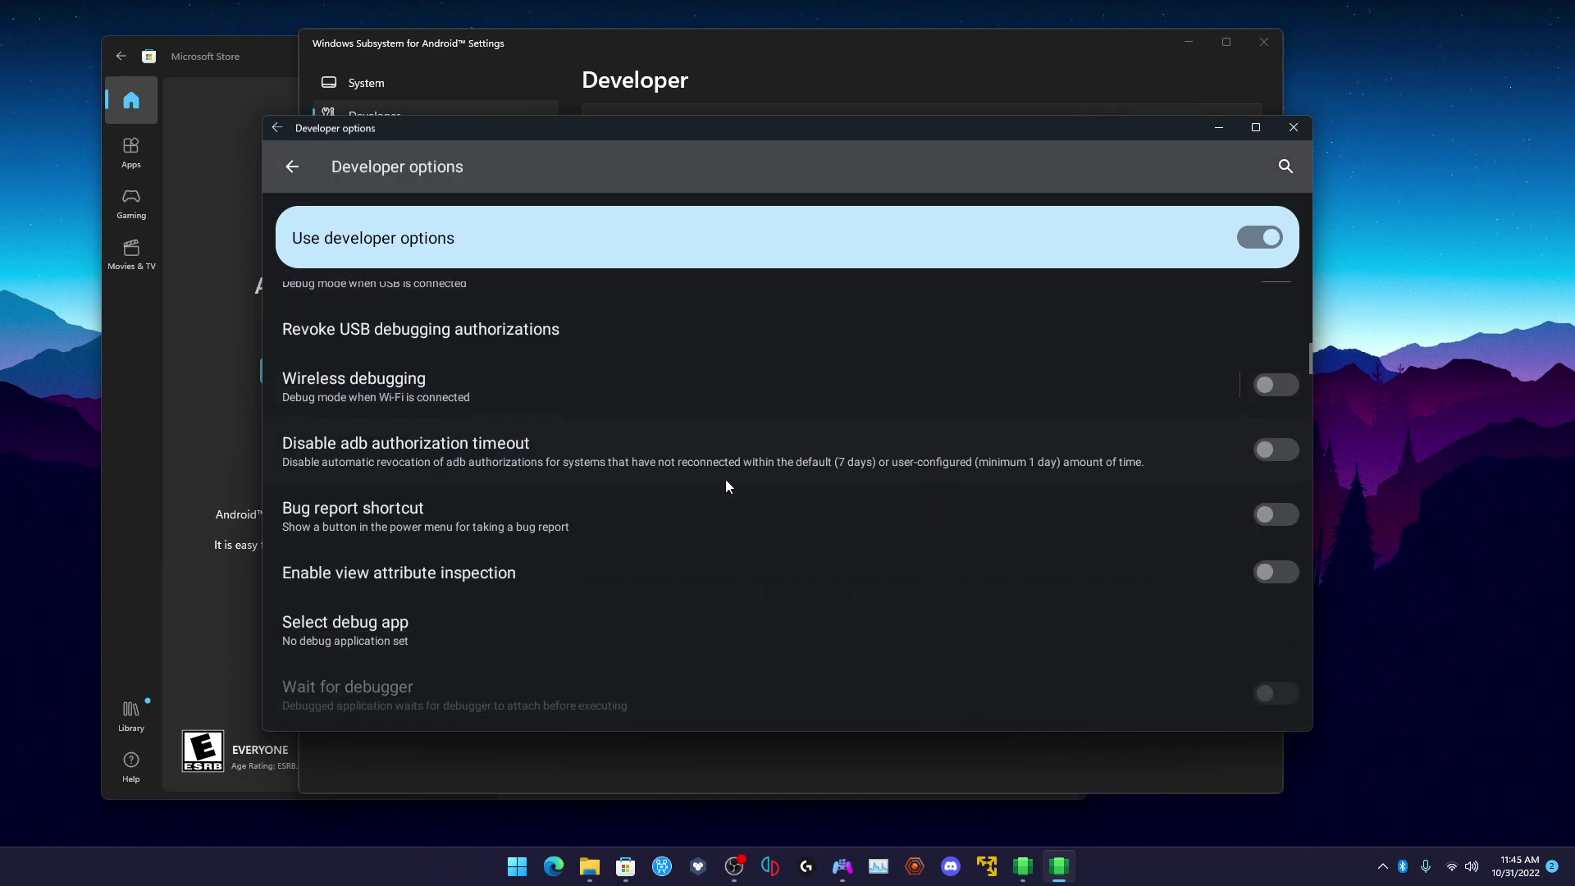
scroll(738, 478, up, 2)
scroll(685, 517, down, 5)
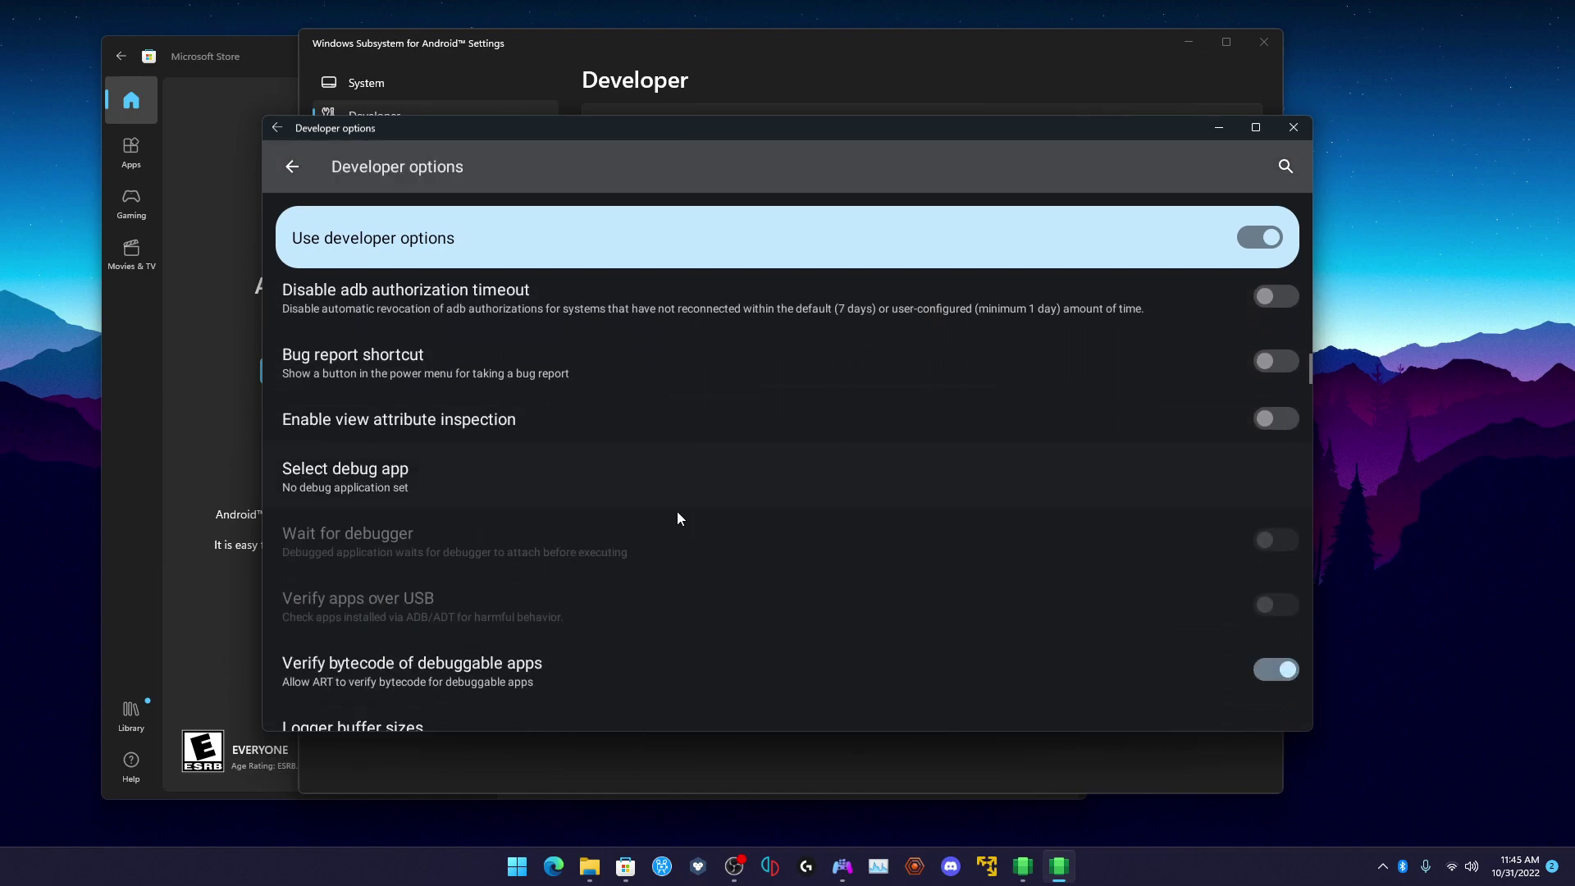
click(1293, 127)
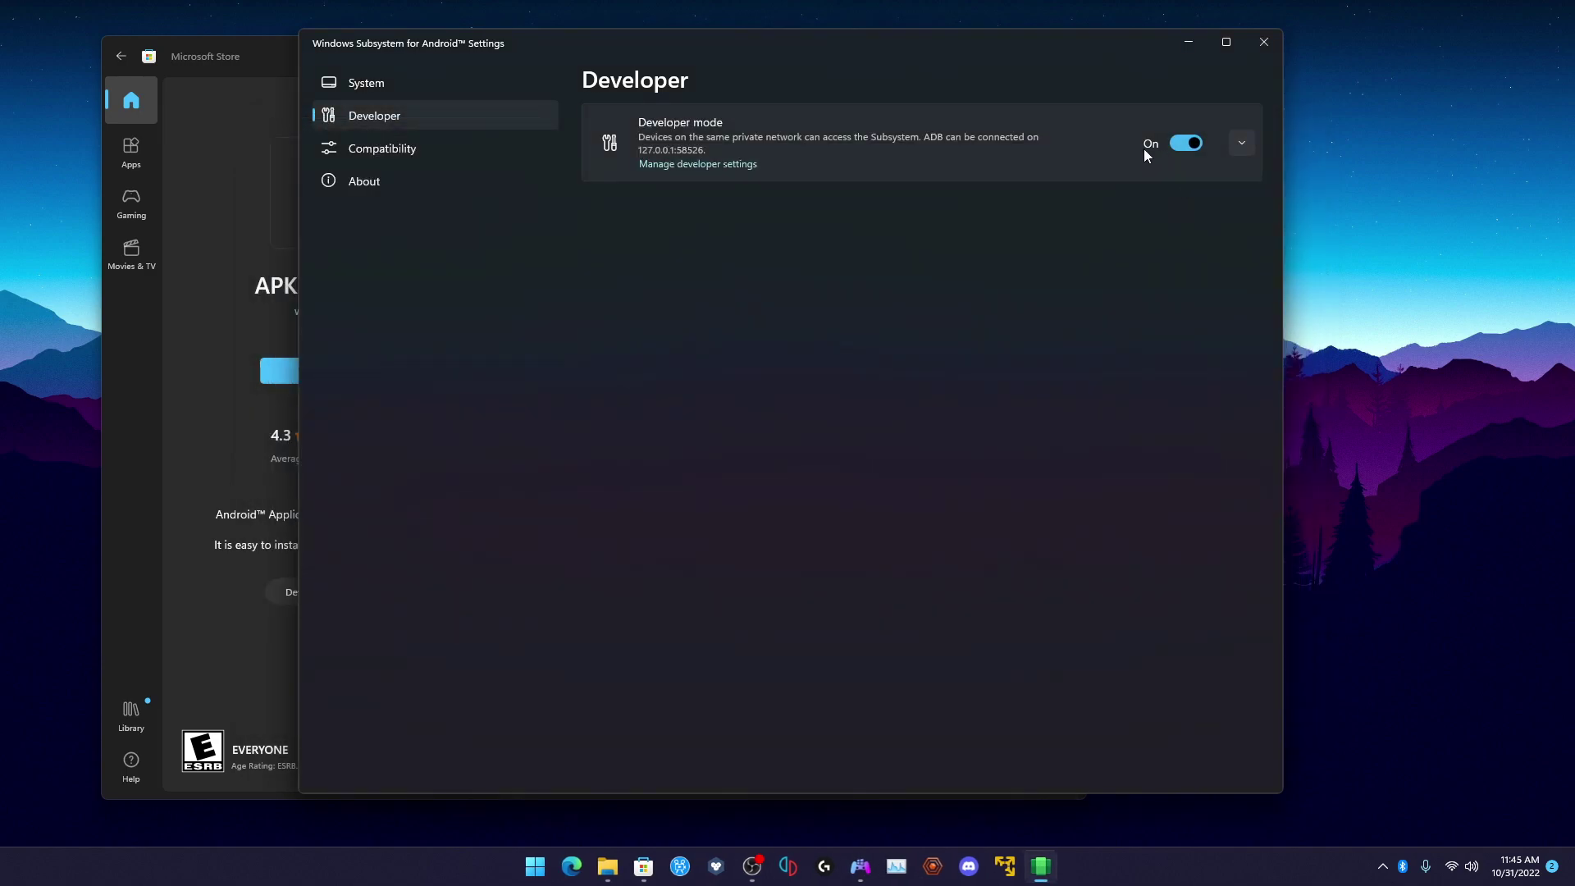
click(410, 82)
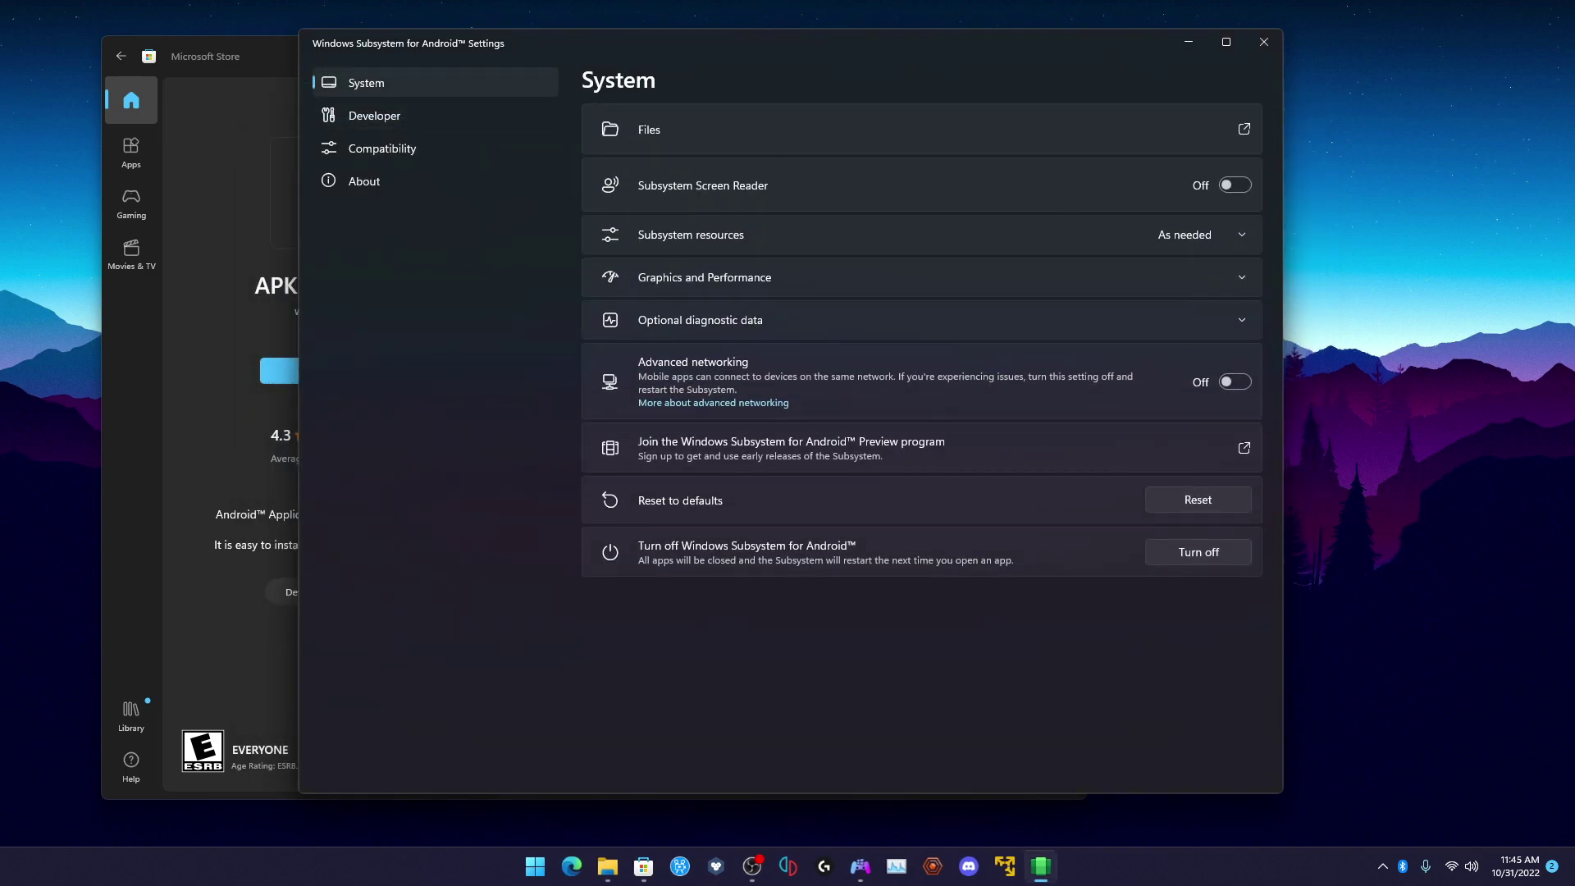
Step: Download the Aptoide APK from aptoide.com in Edge
key(alt+Tab)
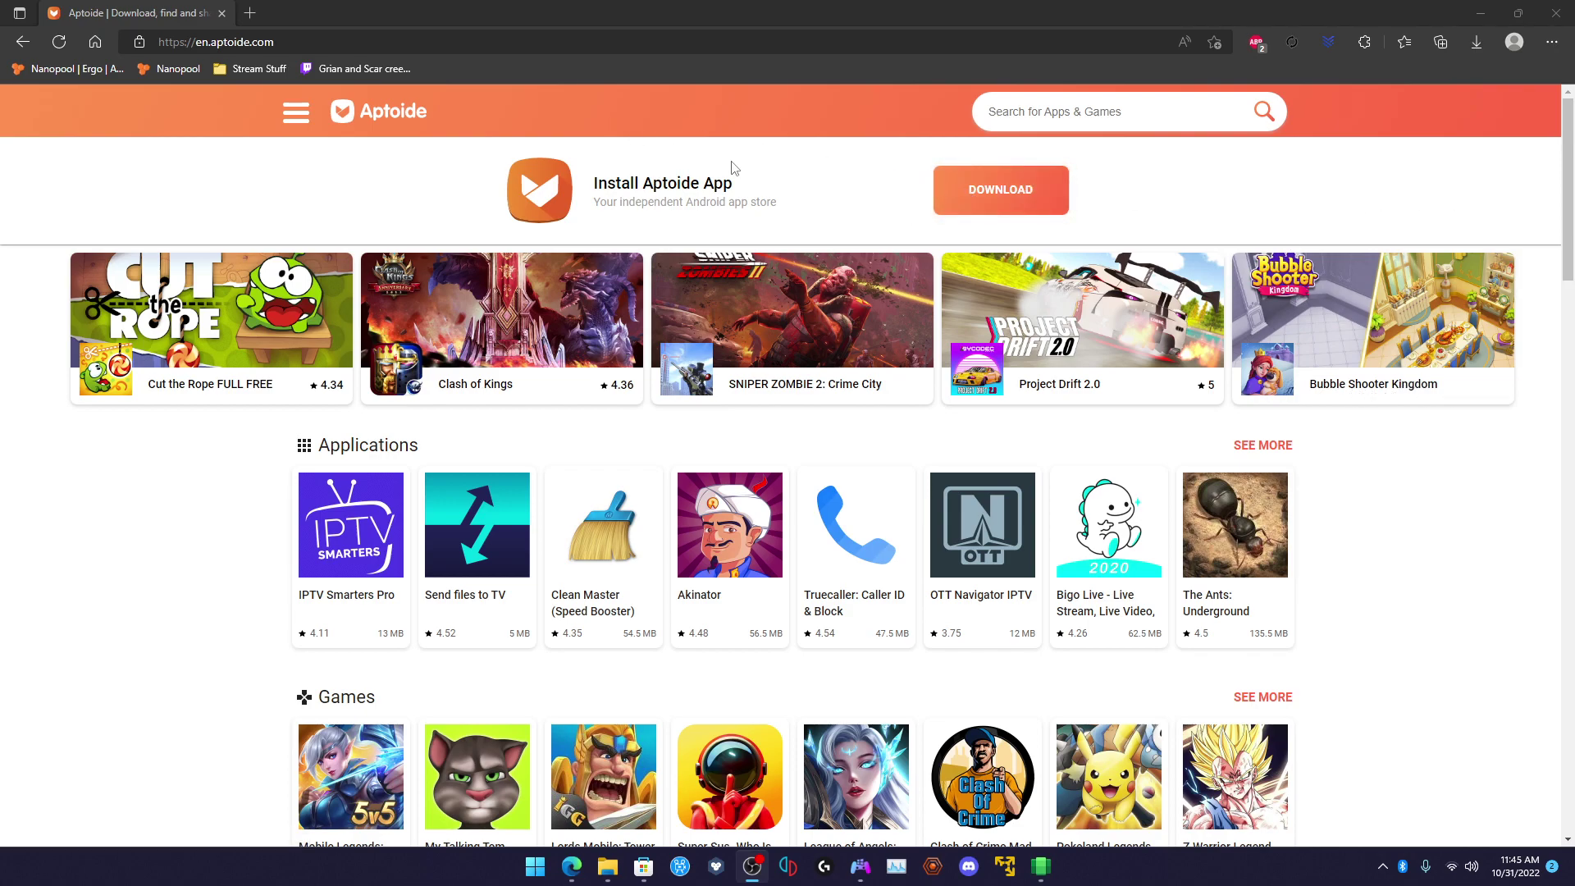
click(1001, 183)
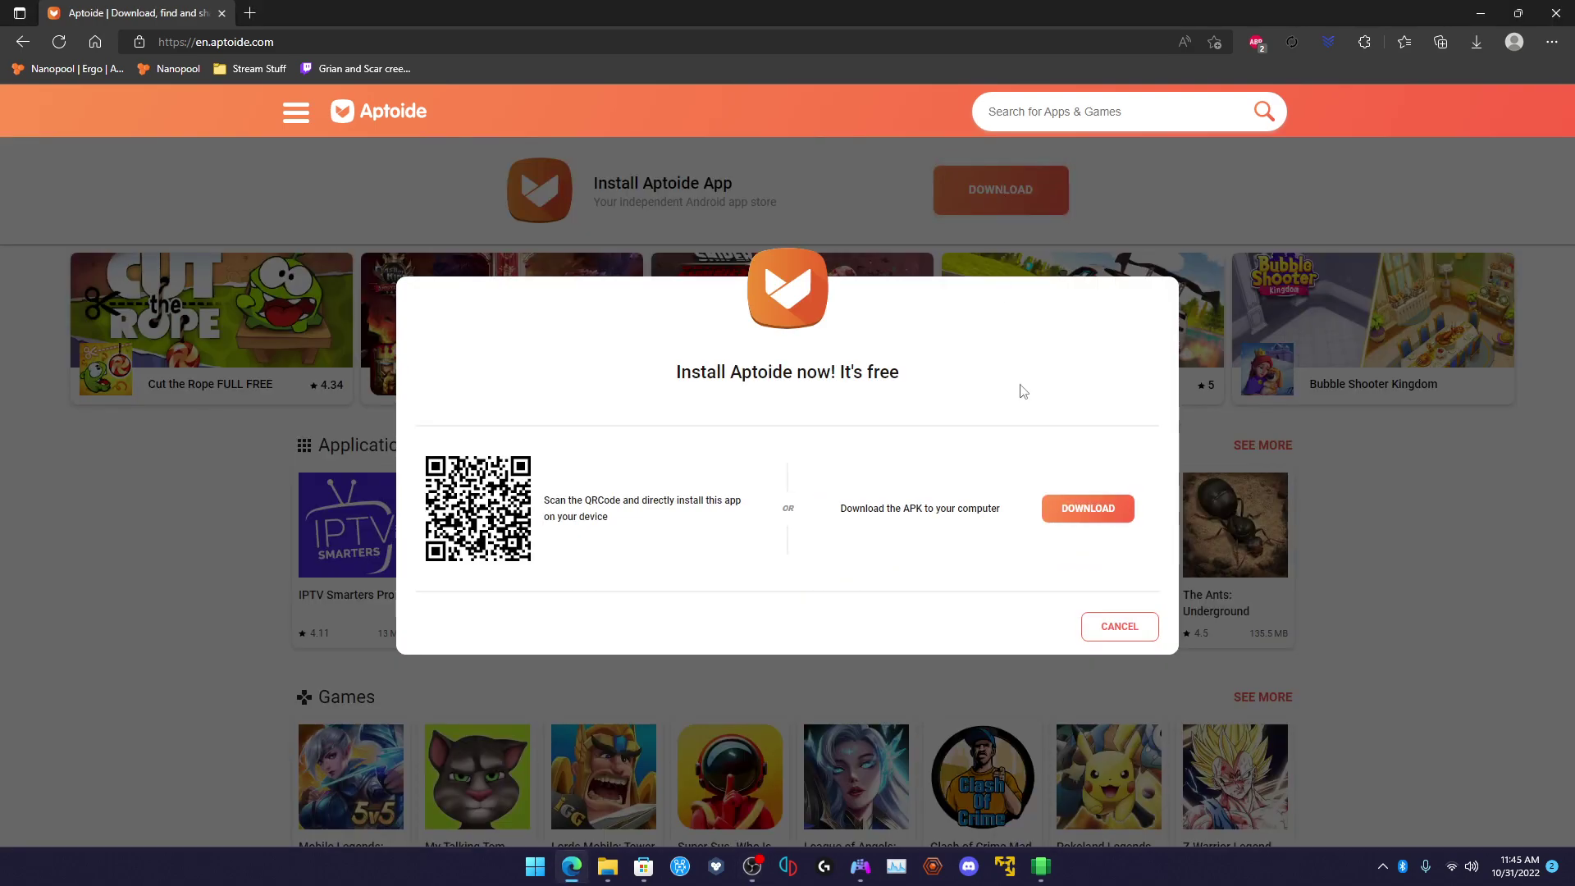
click(1101, 508)
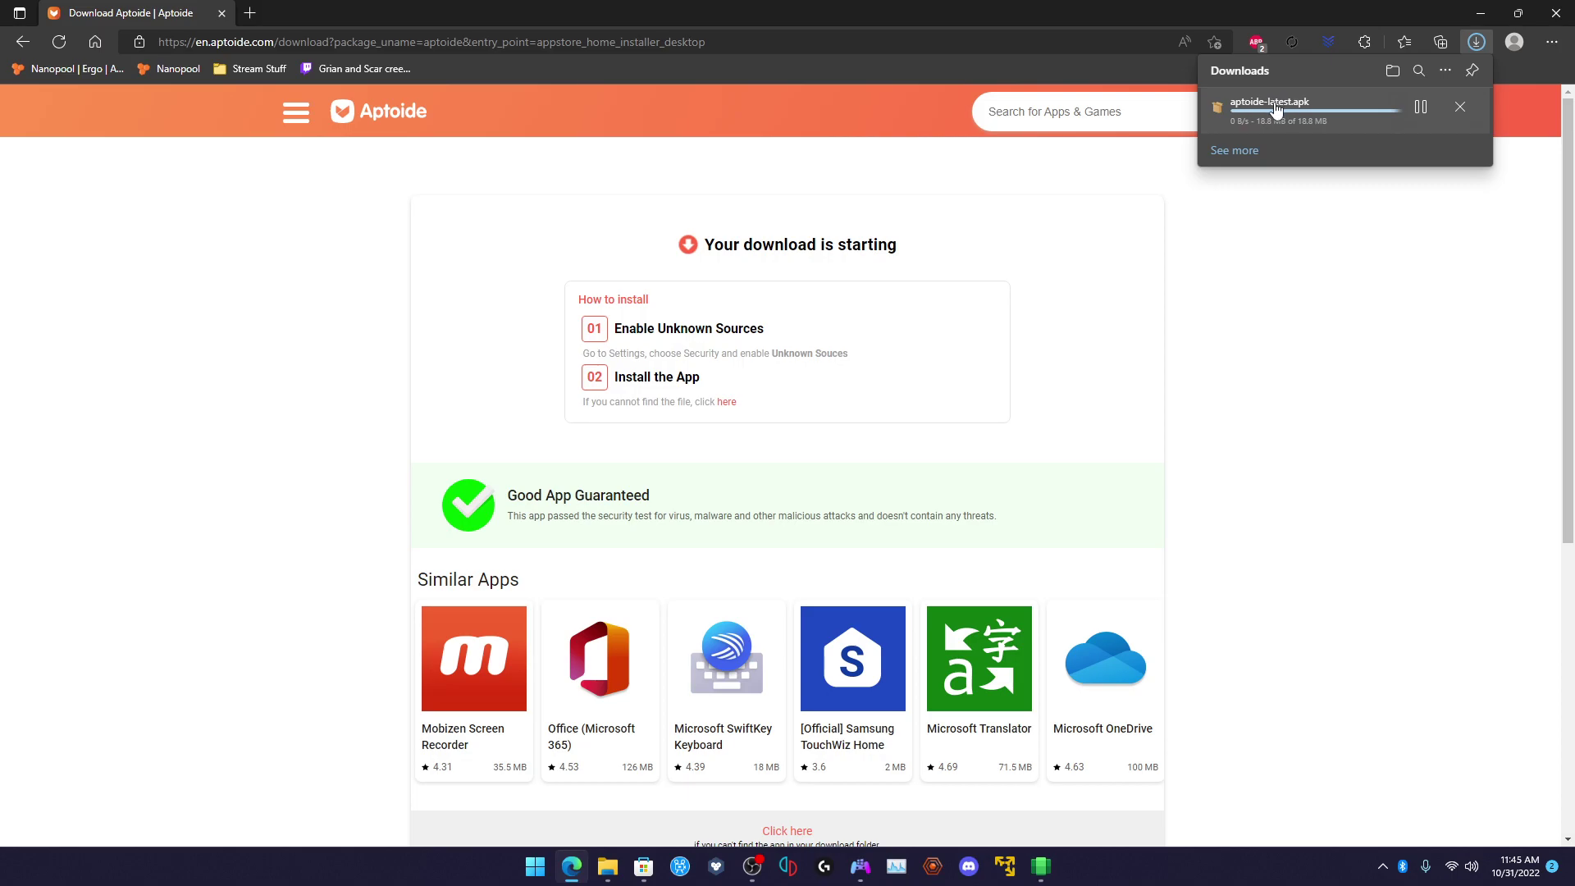
Step: Close Microsoft Store and show Edge's downloads listing aptoide-latest.apk
drag(1263, 17, 1019, 134)
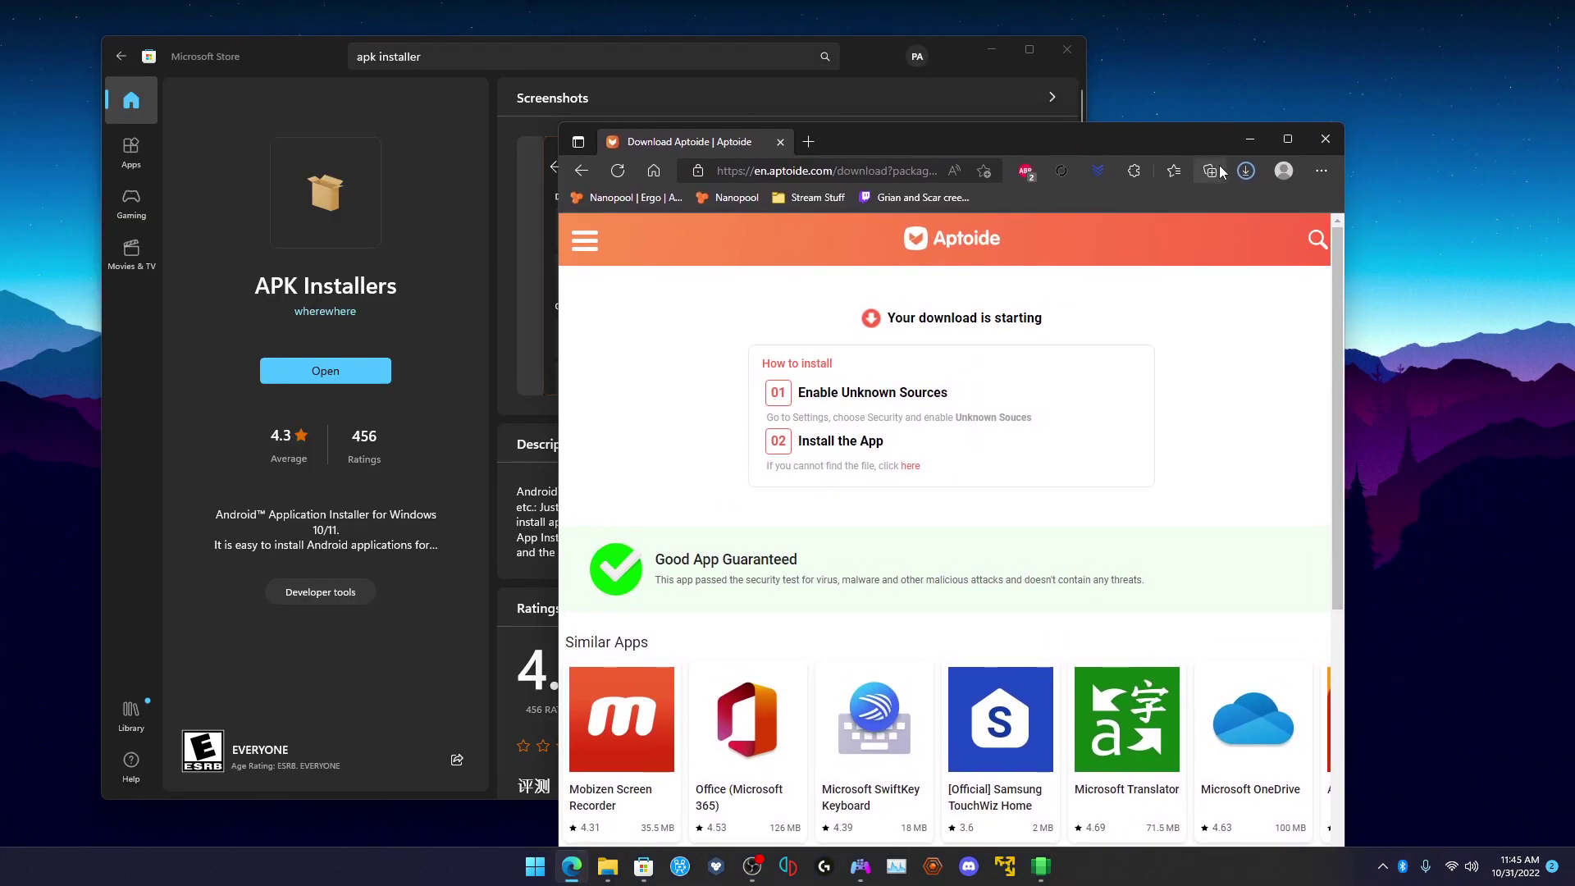
click(1246, 171)
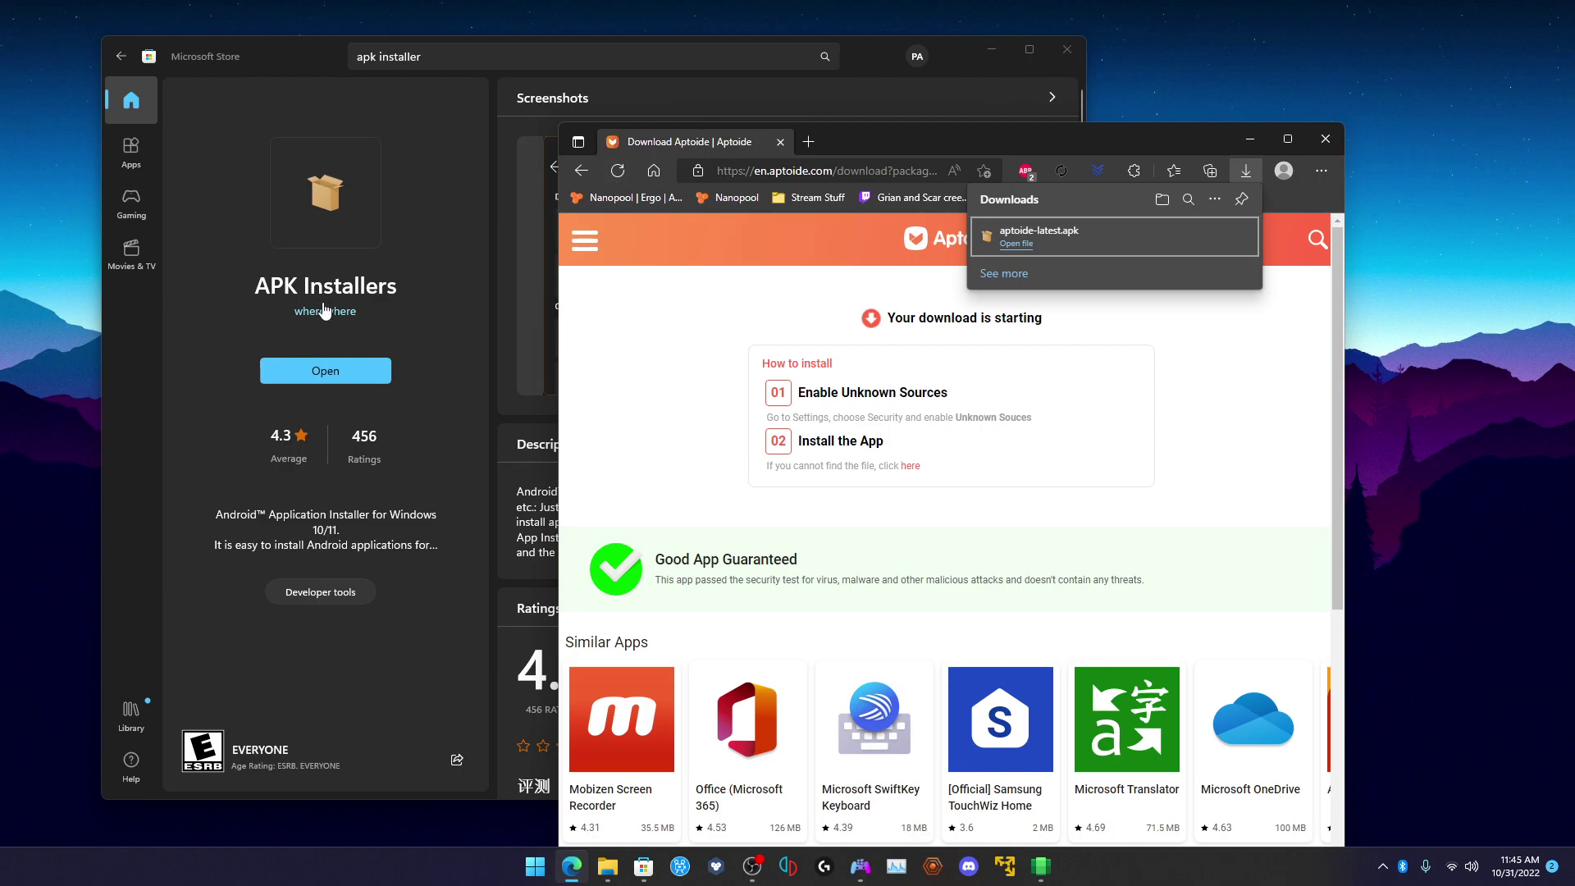
click(1063, 51)
drag(1068, 131, 554, 116)
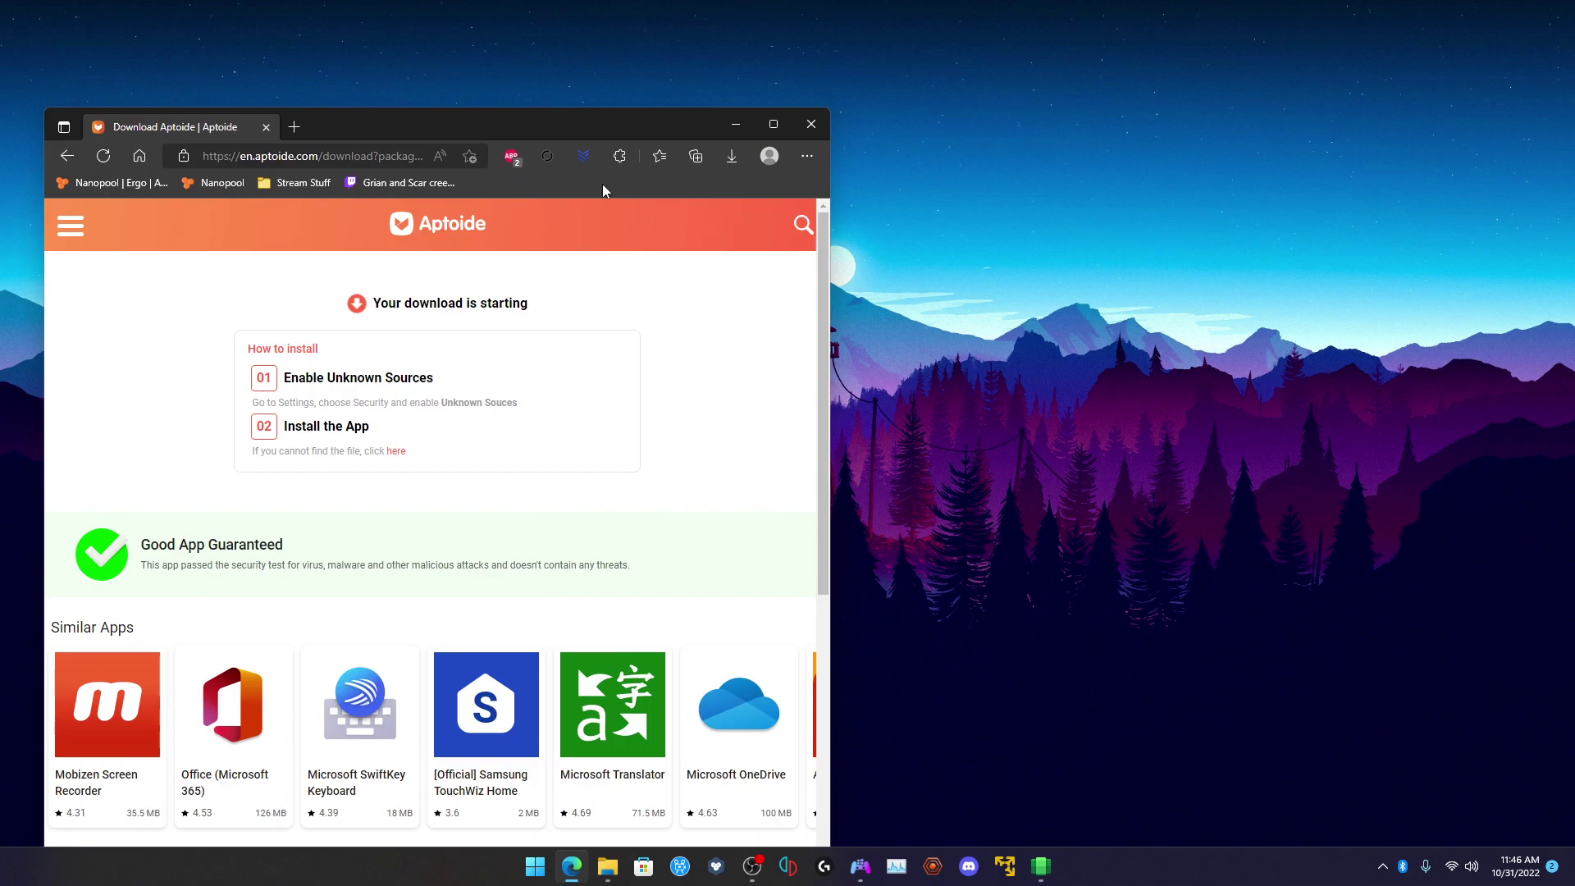
click(733, 156)
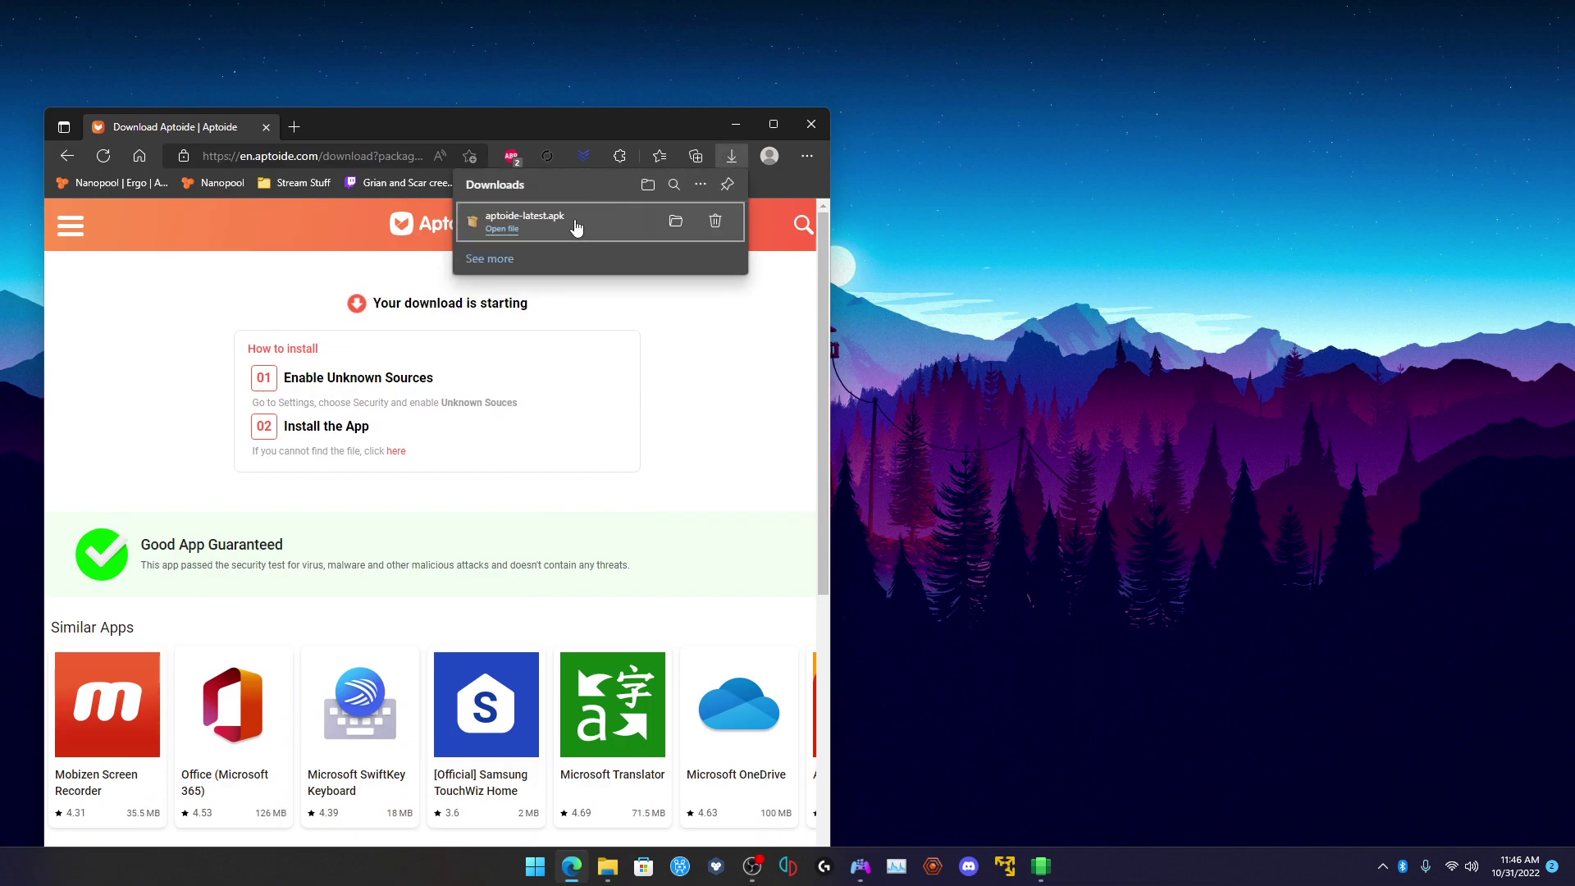
Step: Open aptoide-latest.apk in APK Installer, download the missing ADB tool, and close Edge
click(576, 228)
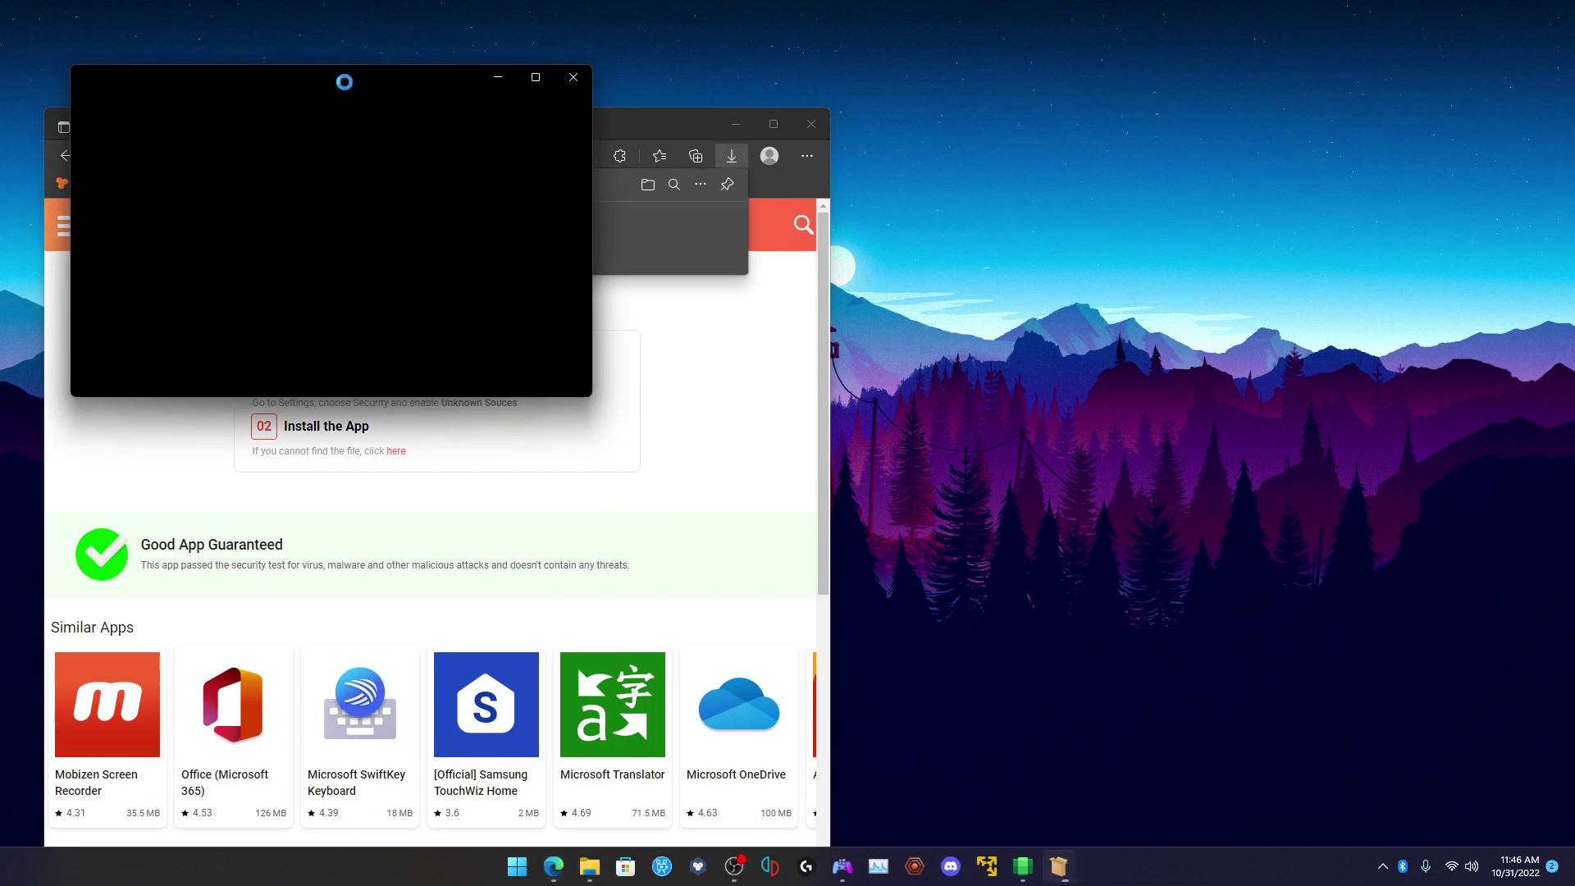
drag(368, 79, 1013, 162)
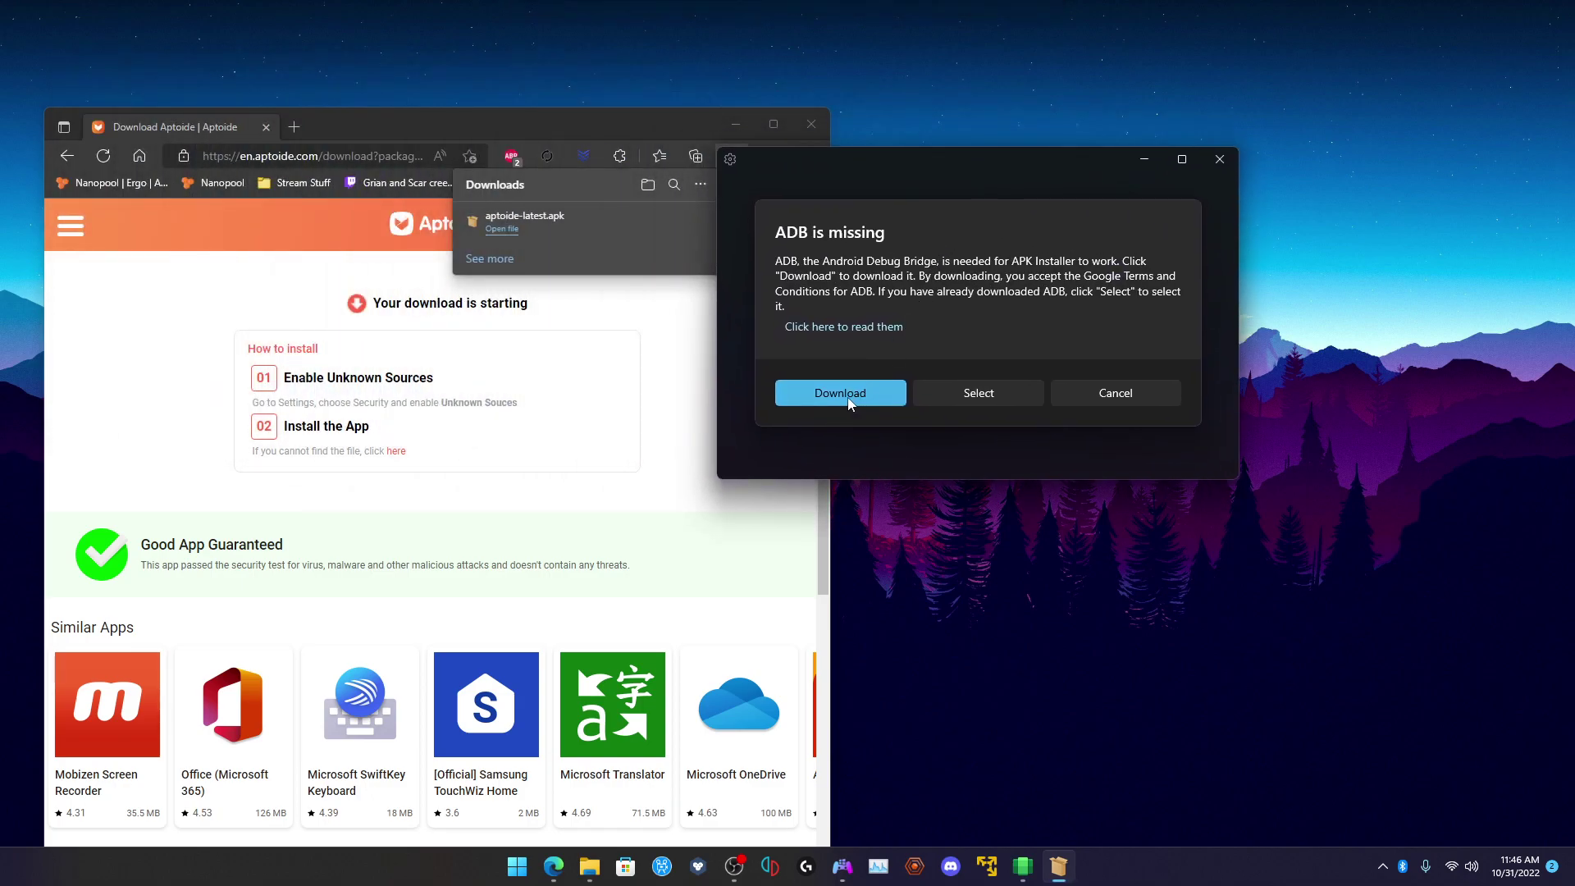
click(825, 394)
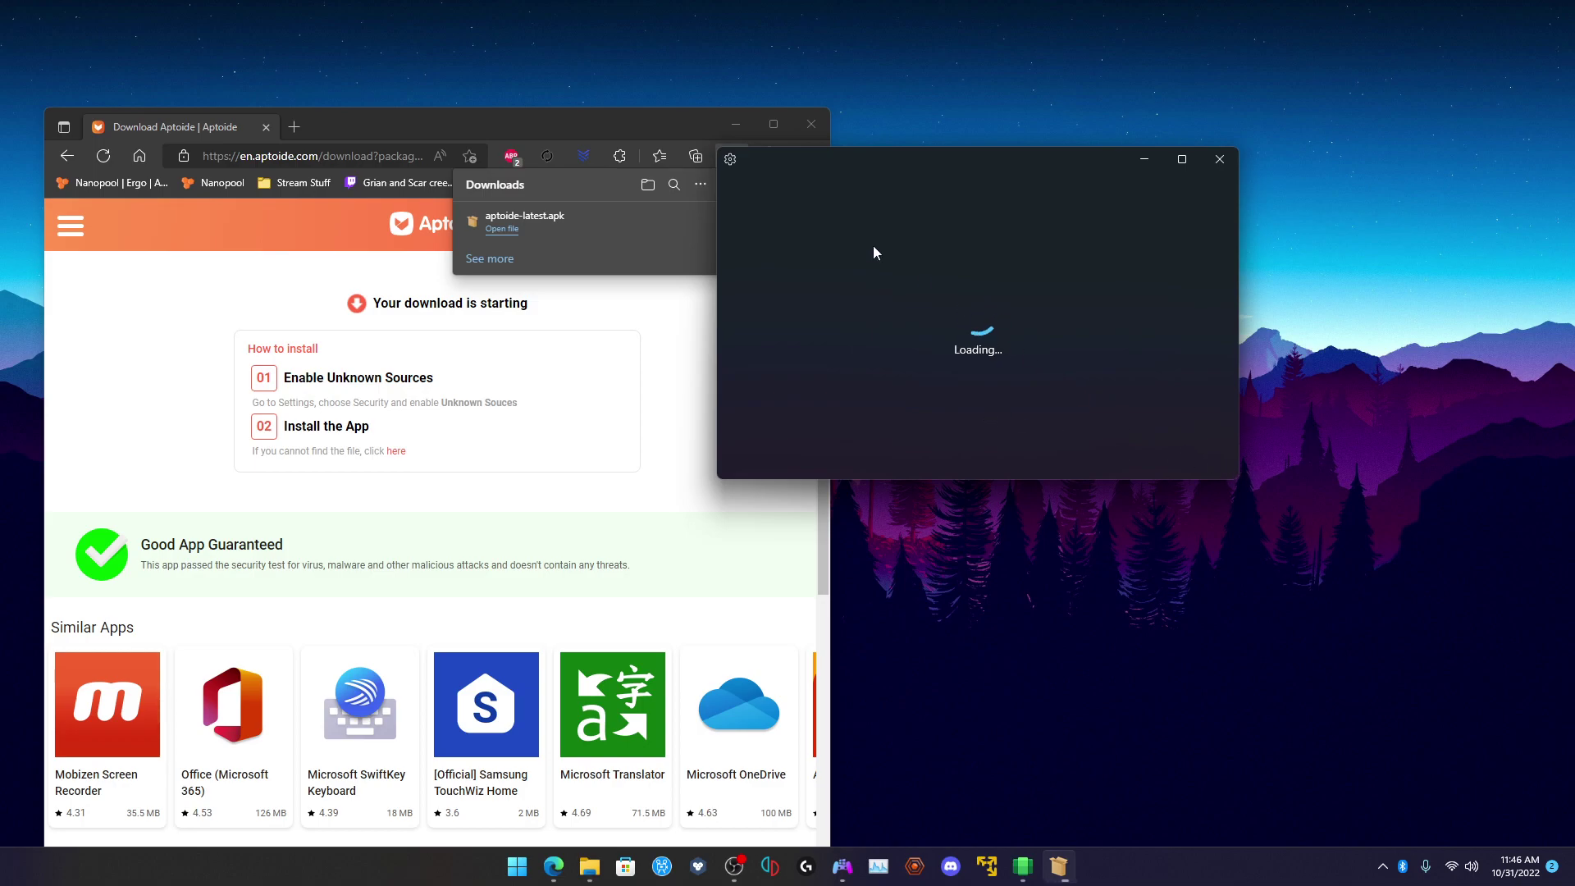
click(800, 131)
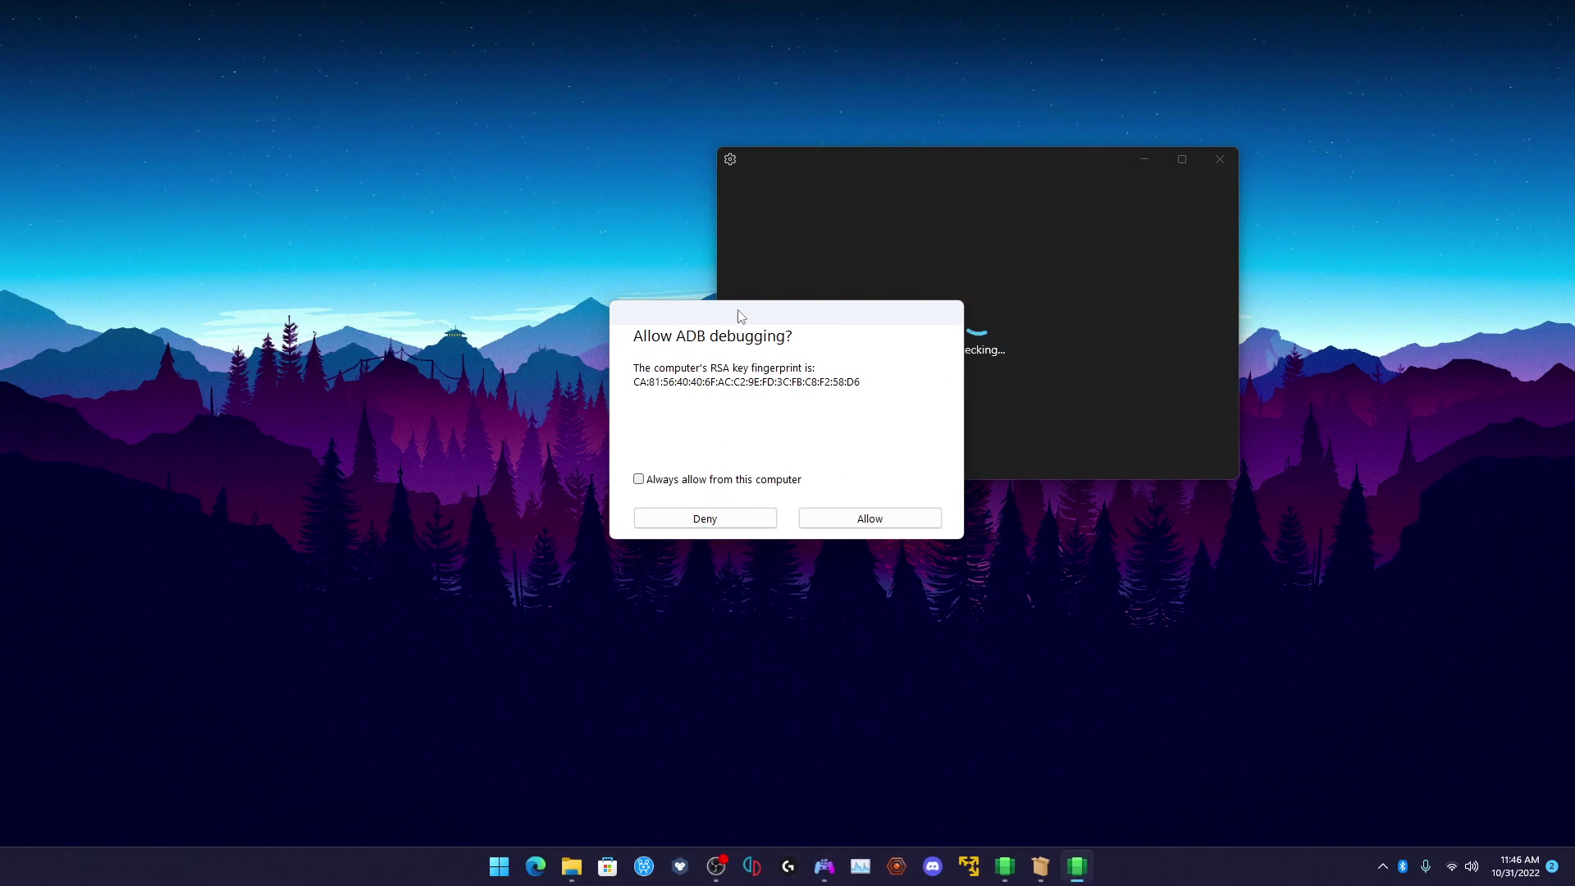
Step: Always allow ADB debugging from this computer
drag(741, 316, 600, 287)
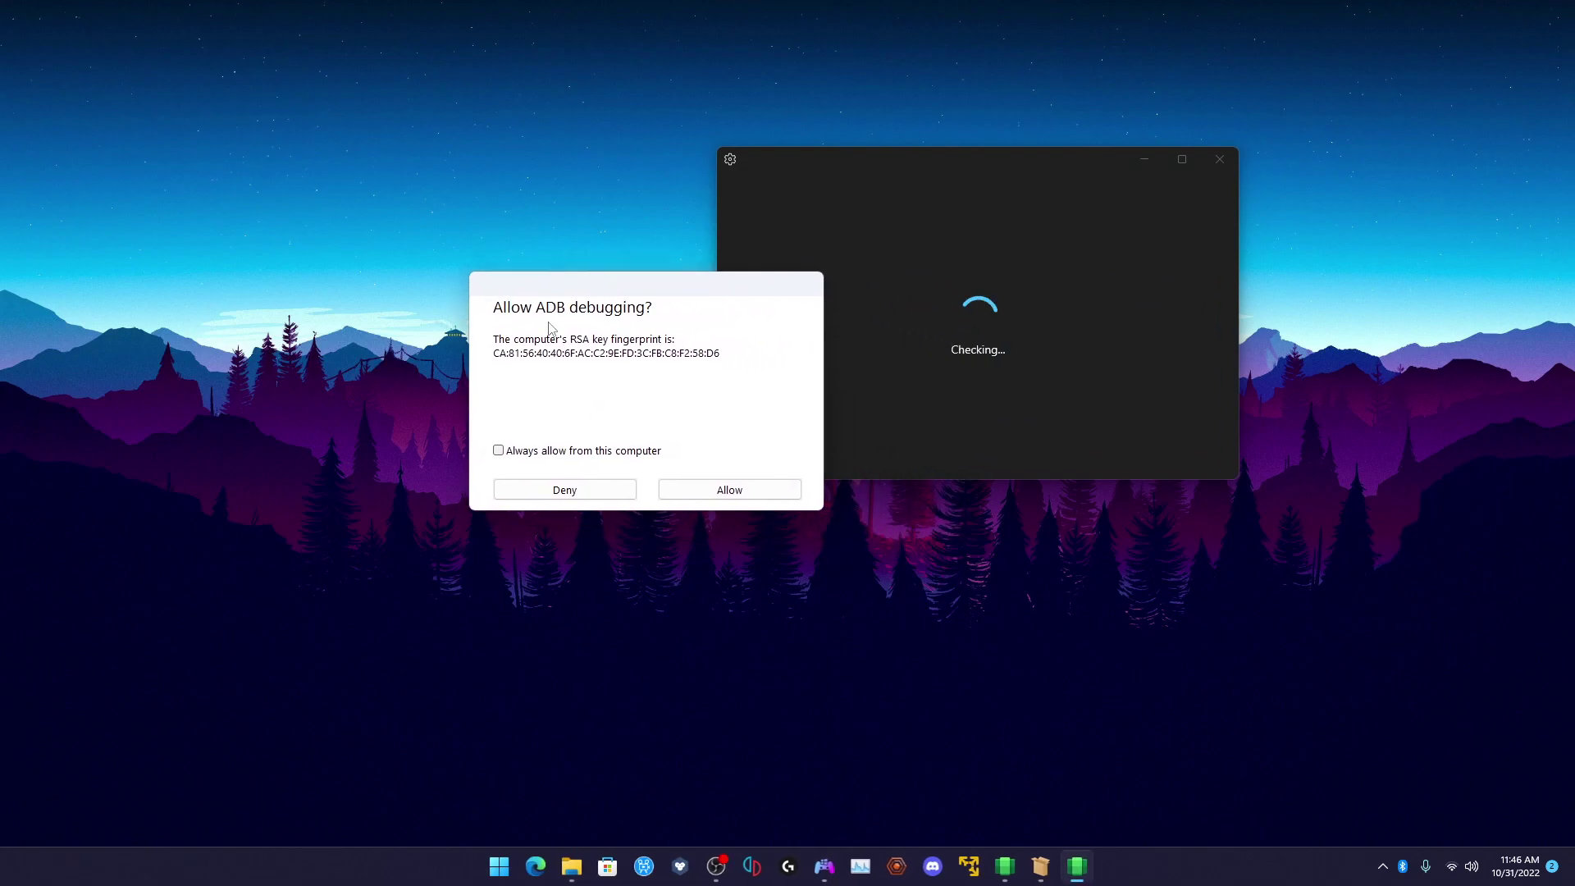
click(500, 451)
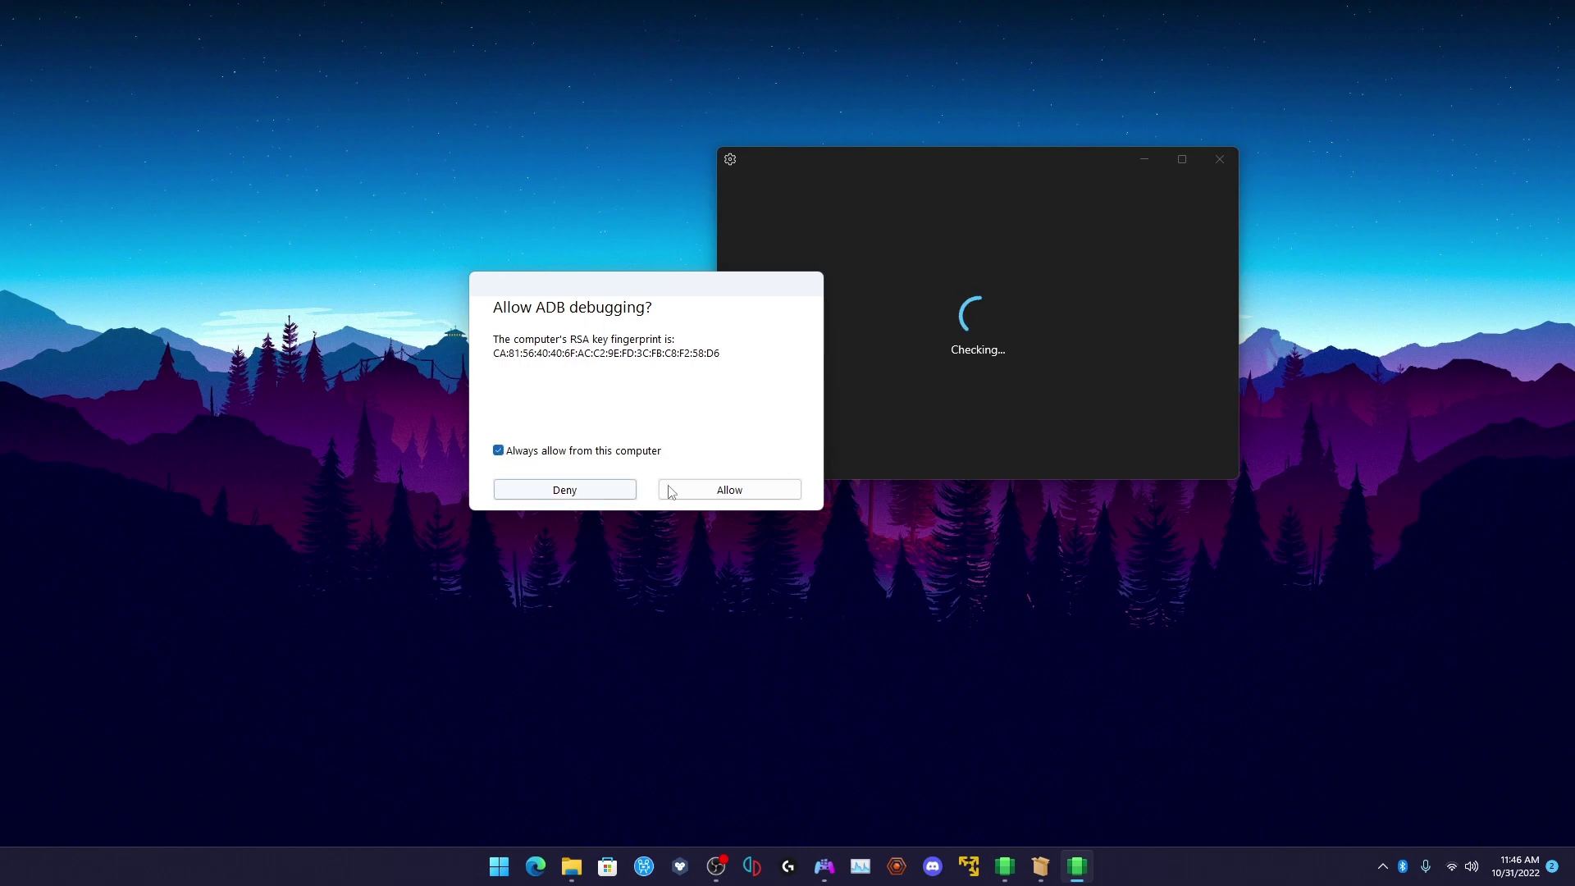
click(736, 490)
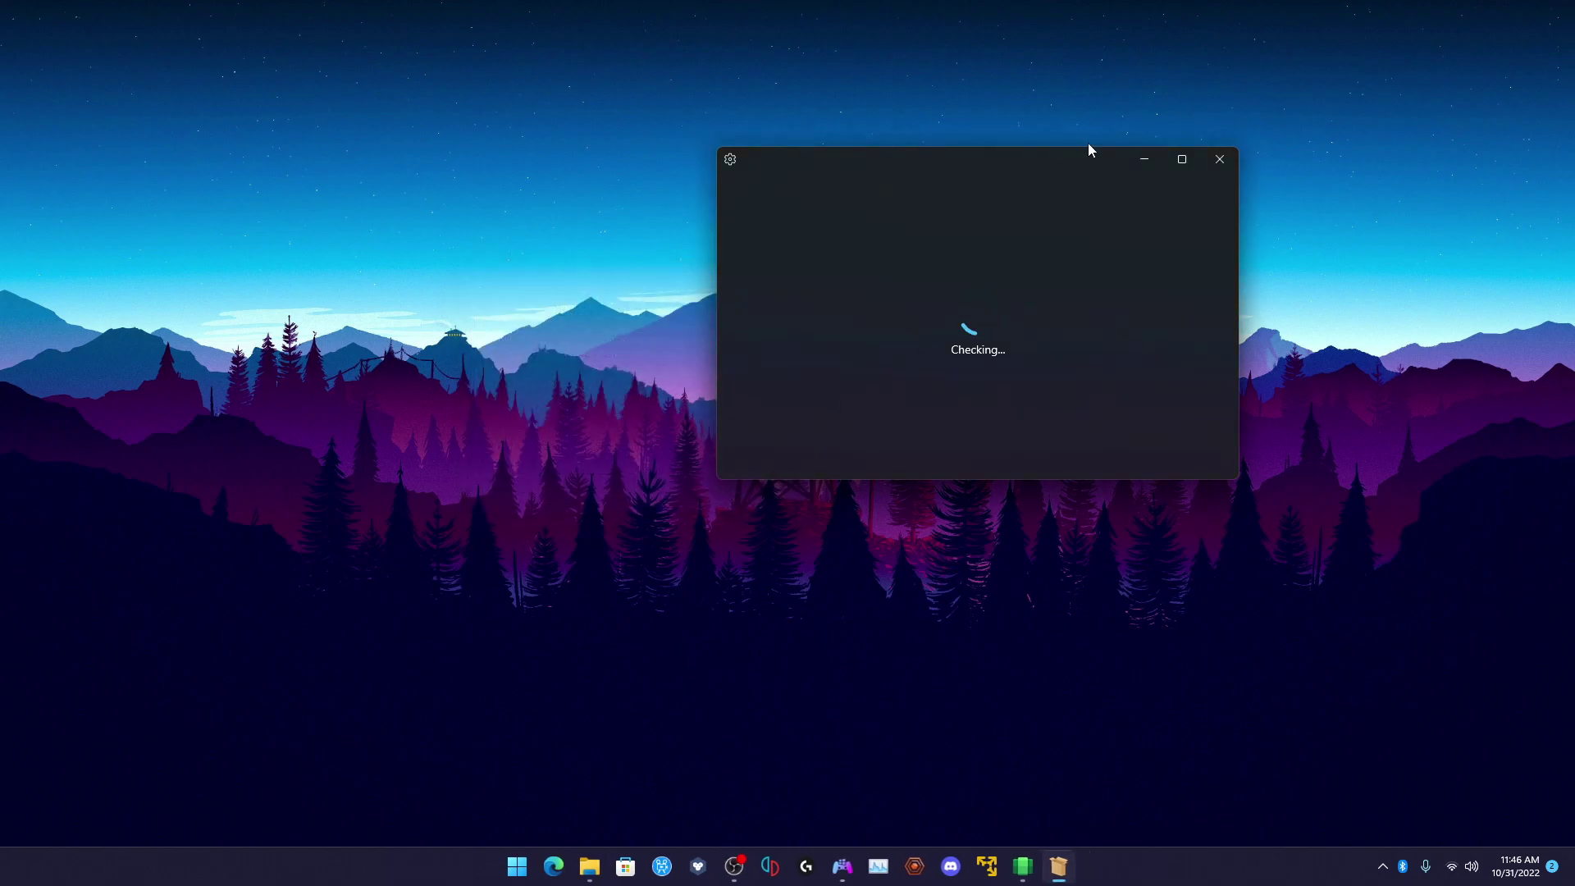
drag(1062, 159, 1065, 229)
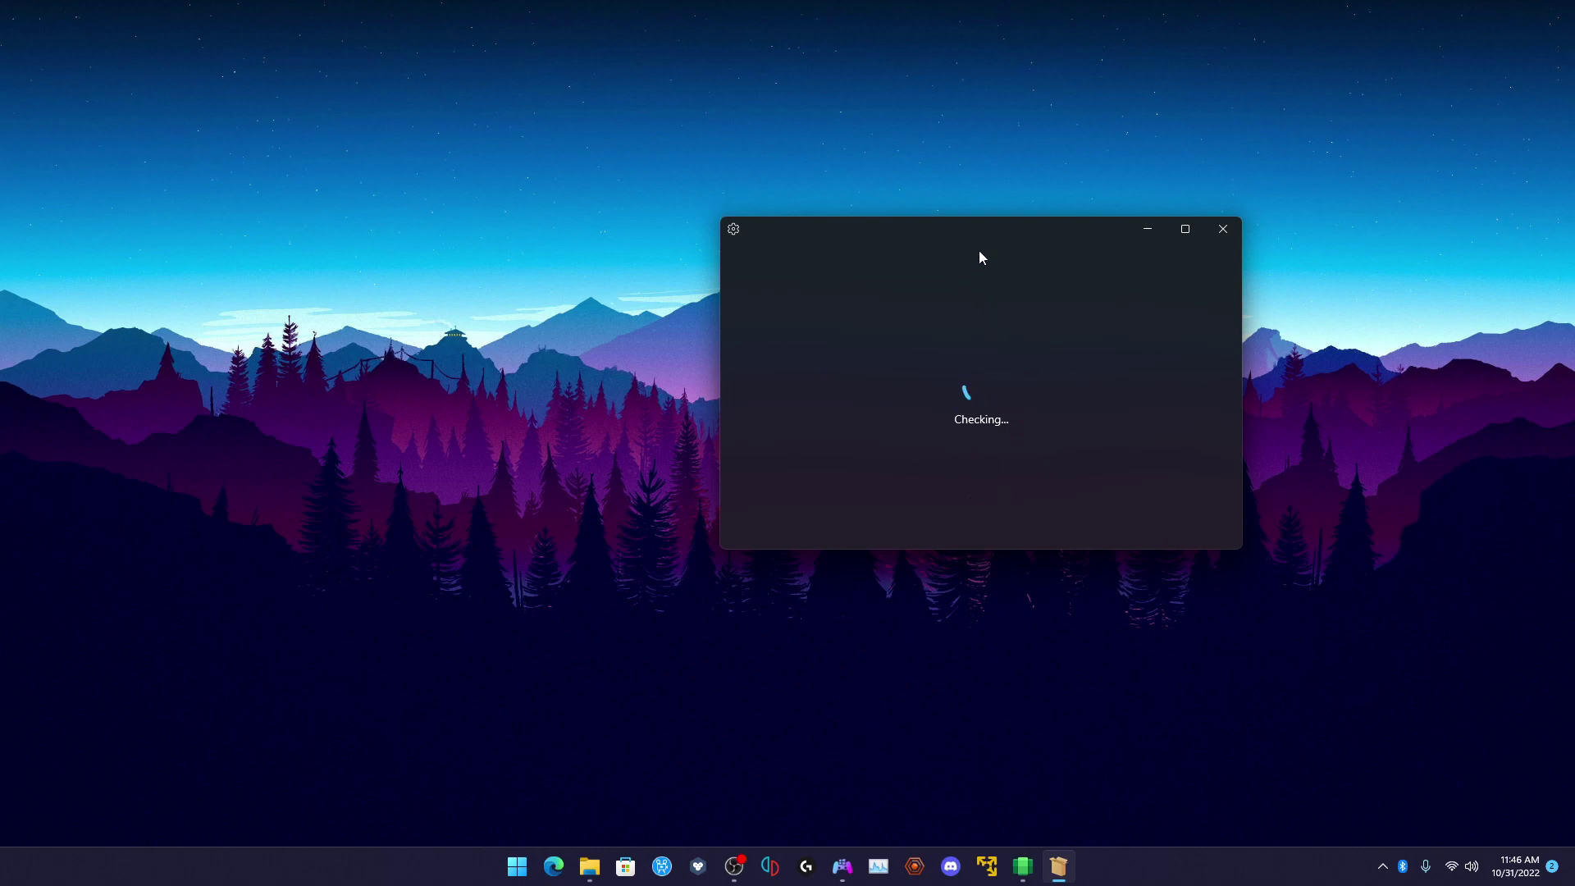
drag(1019, 243, 1114, 274)
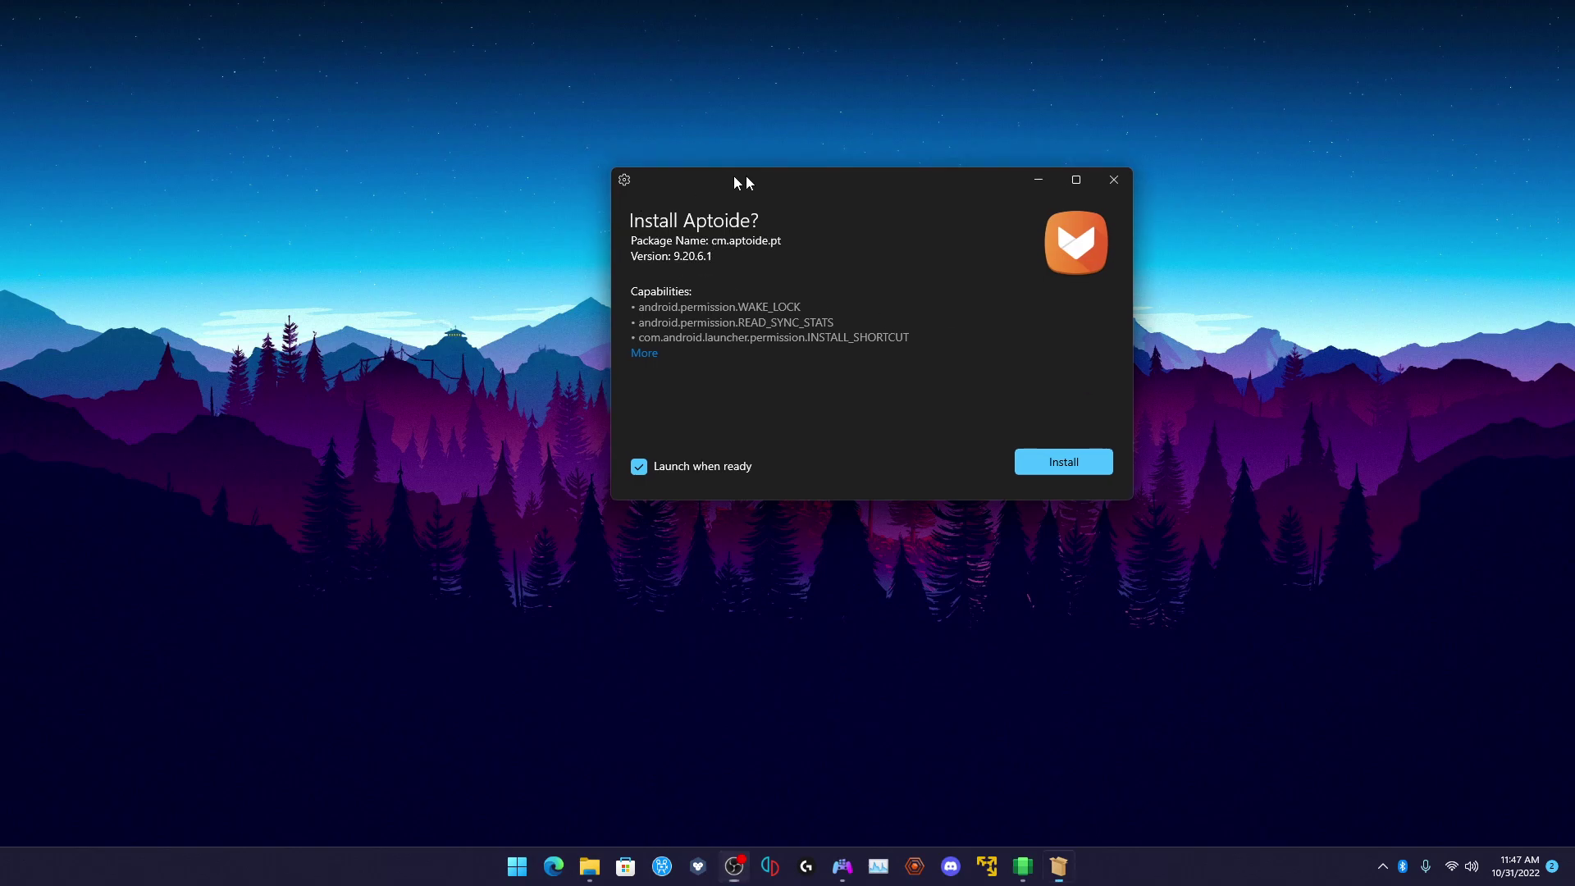
Step: Install Aptoide 9.20.6.1 with 'Launch when ready' unchecked
drag(733, 176, 953, 211)
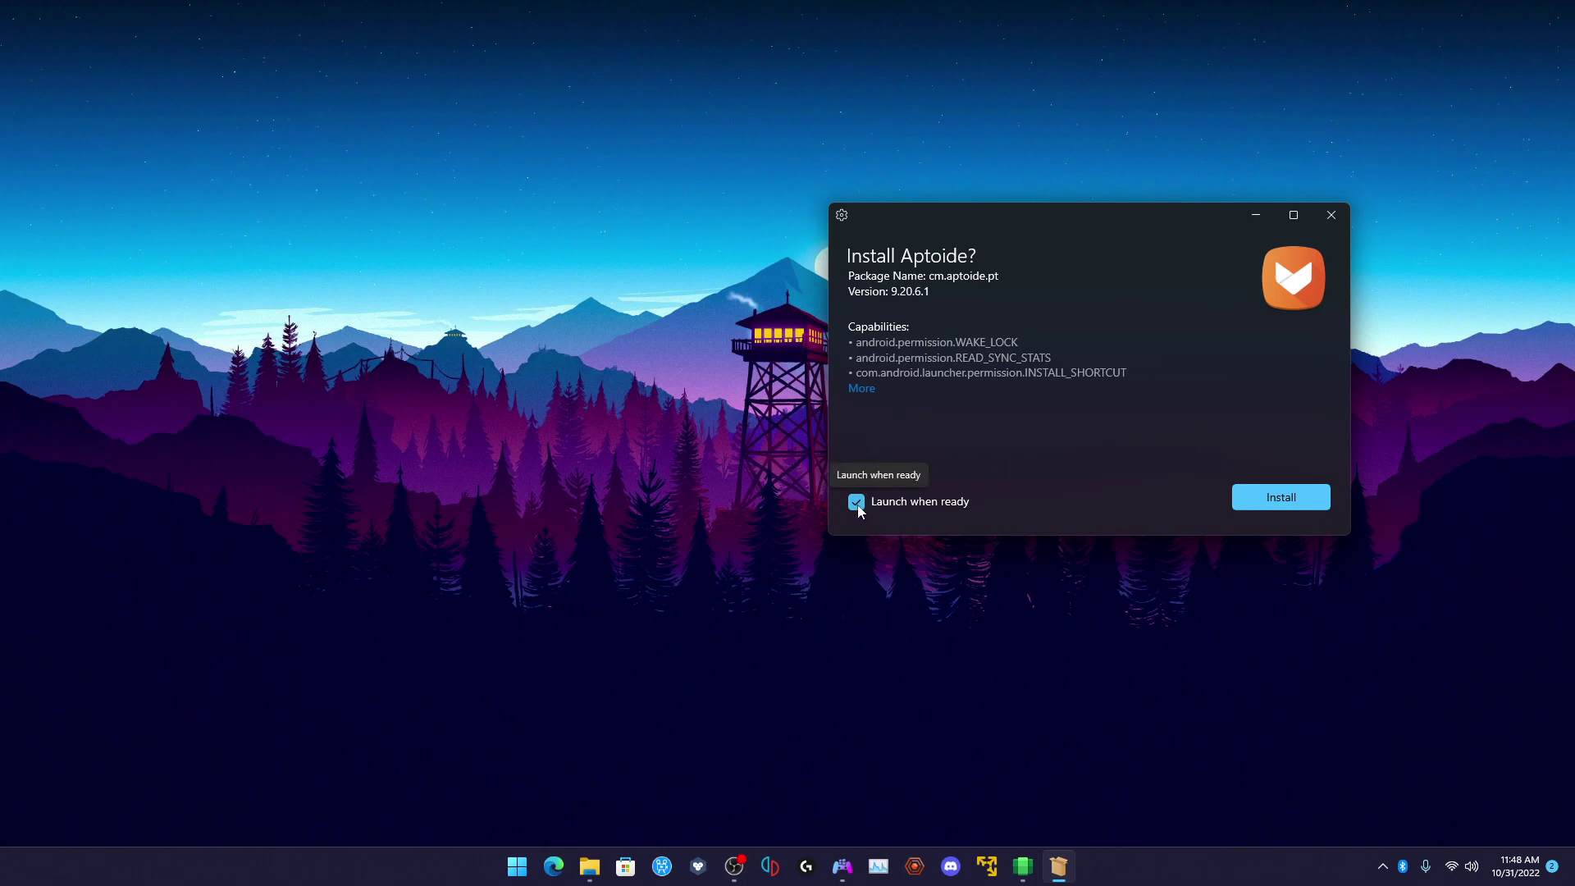
click(886, 504)
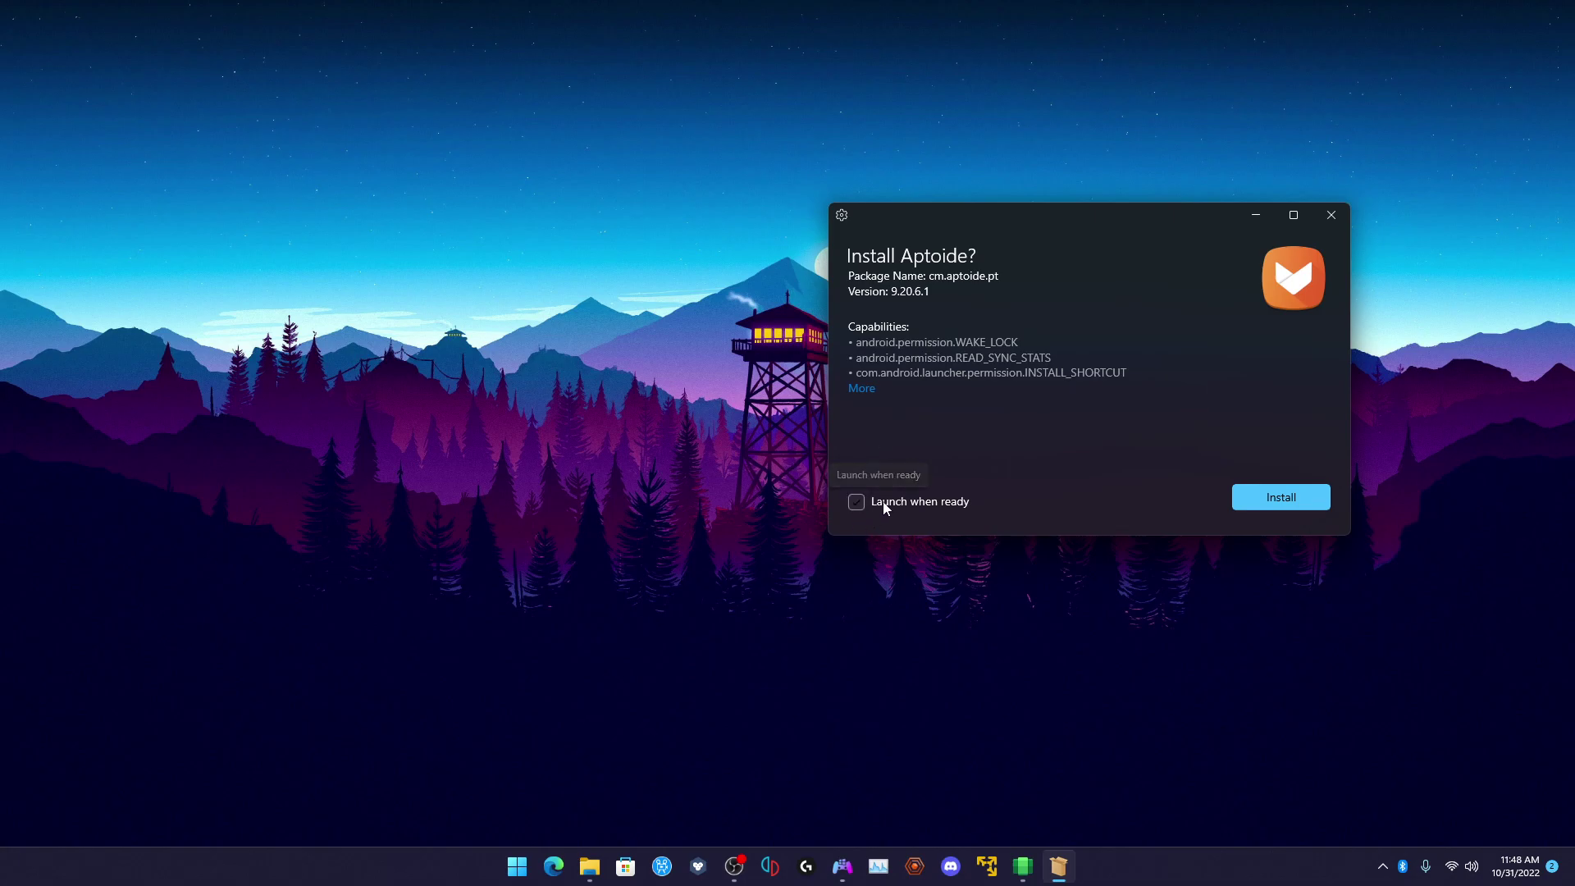
click(1285, 500)
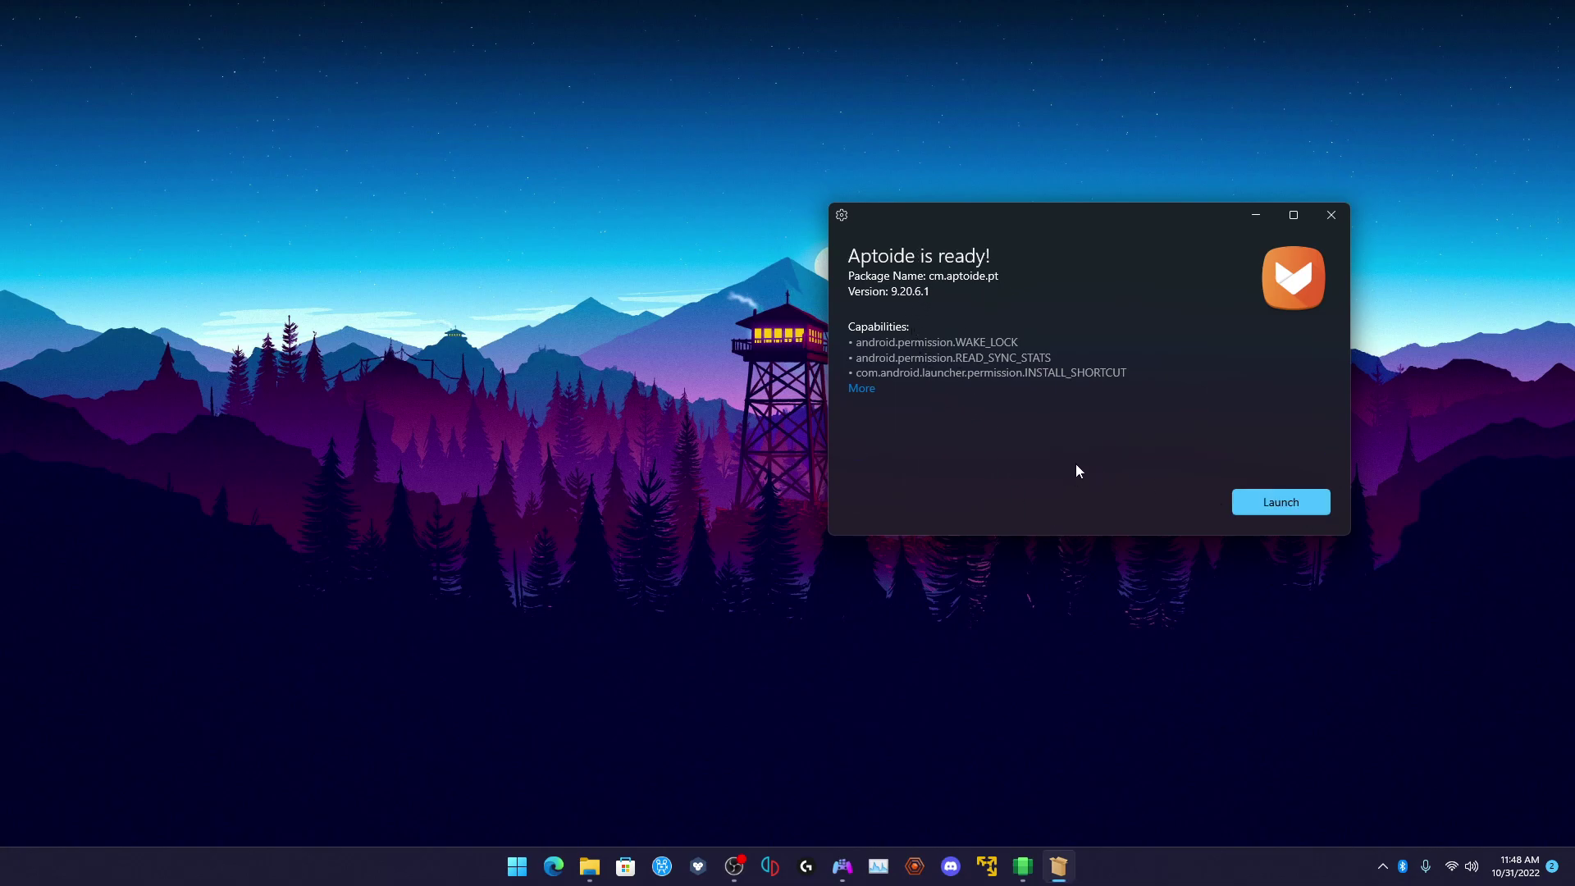
Step: Launch Aptoide, skip the welcome screens, and dismiss the new-games notification
click(1266, 496)
click(1332, 216)
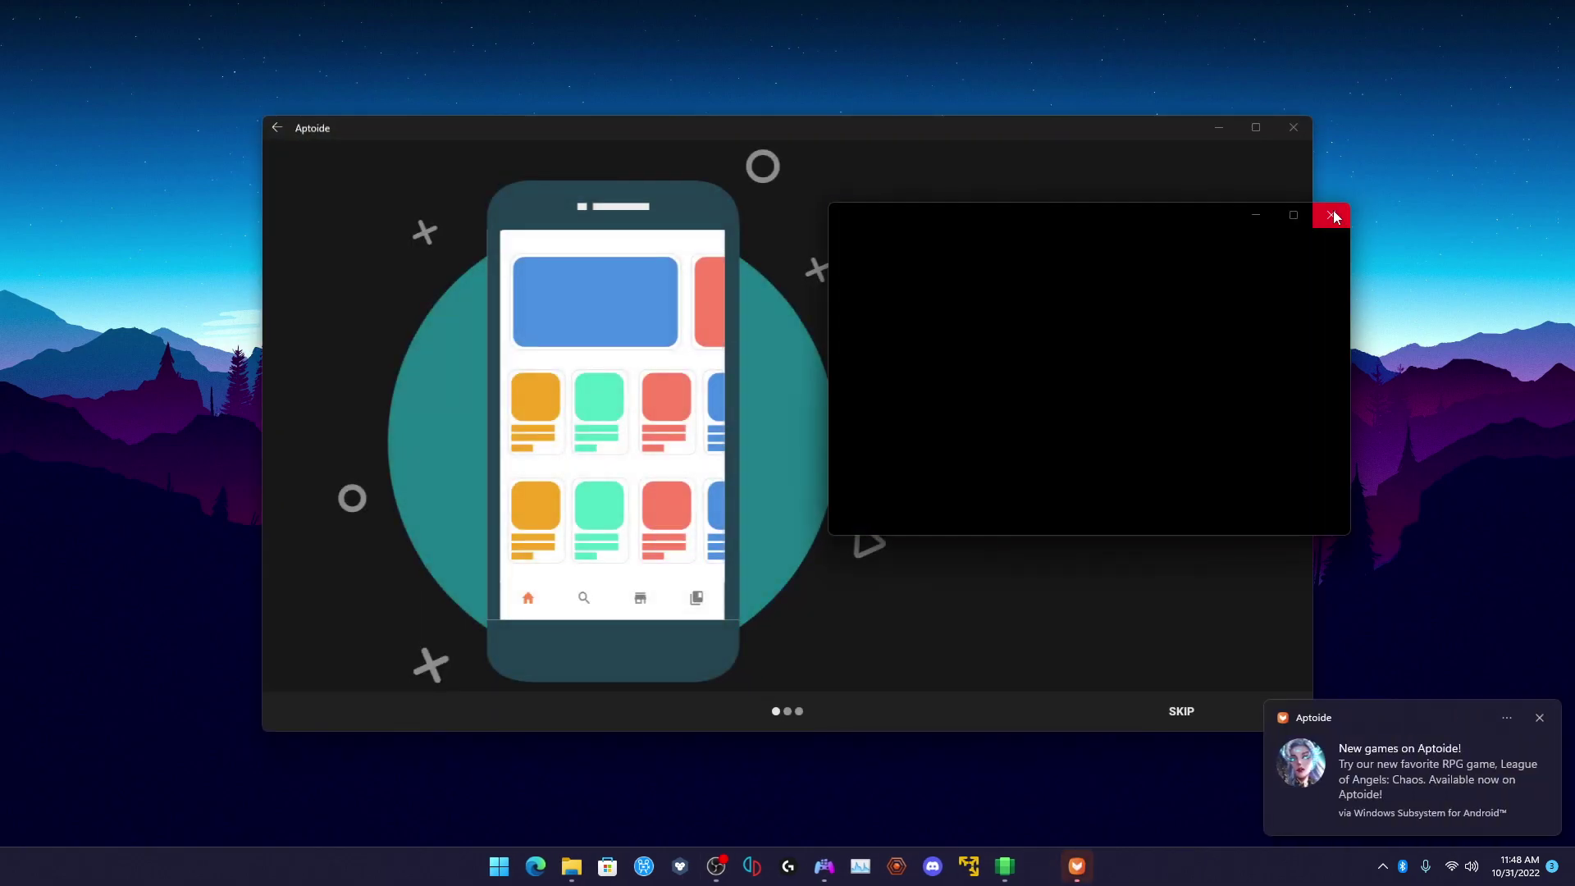
drag(1133, 132, 1152, 108)
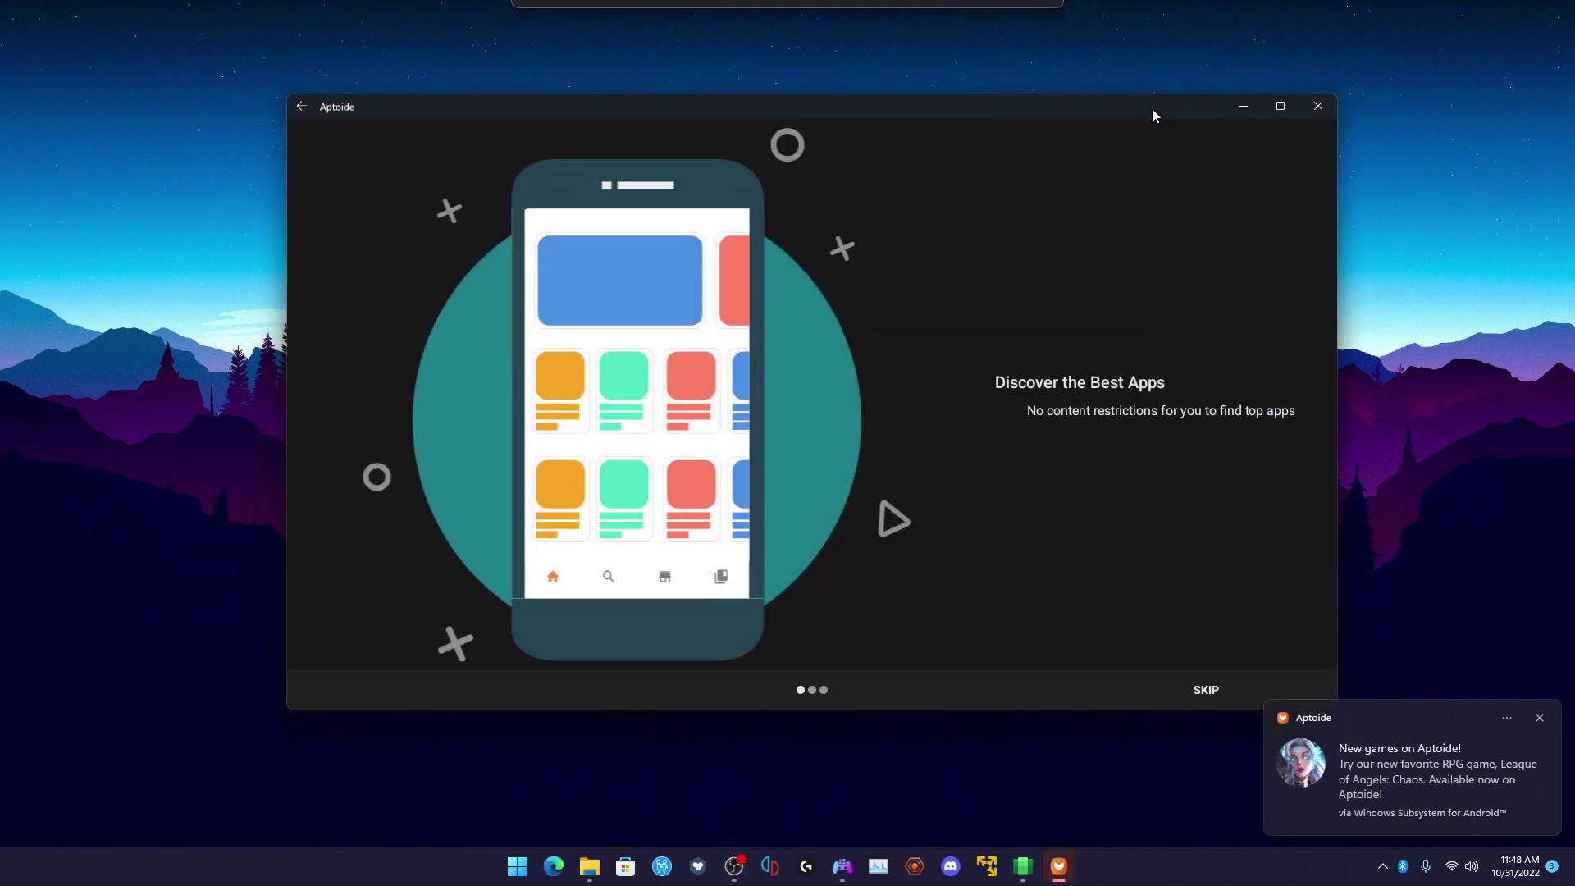
click(1194, 681)
click(1540, 719)
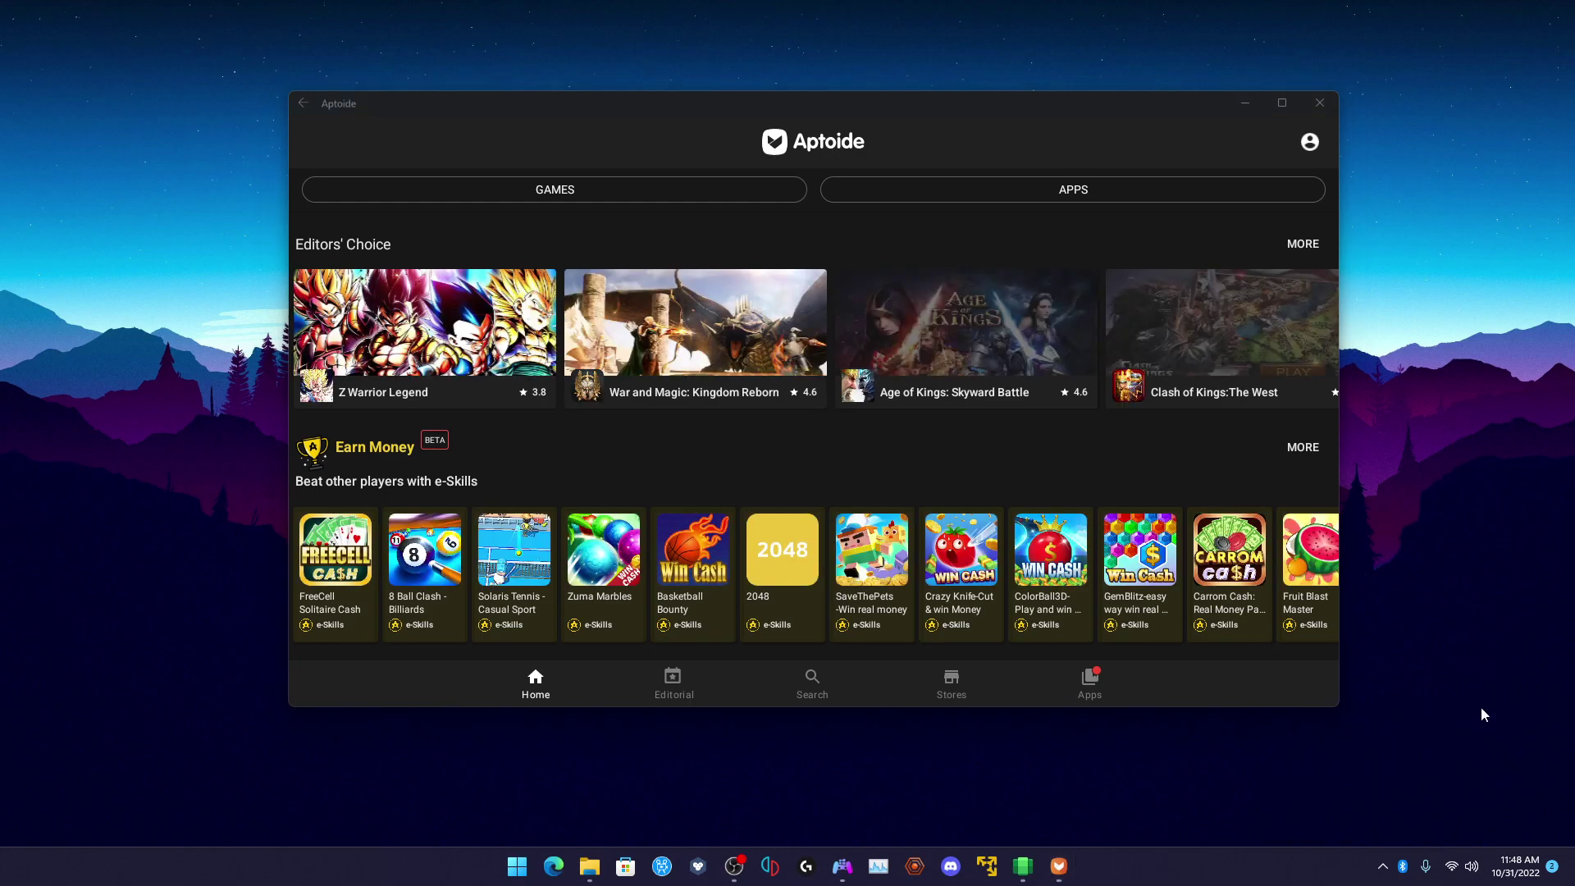
Step: Scroll down Aptoide's home feed to the Pull the Pin listing
scroll(983, 509, down, 3)
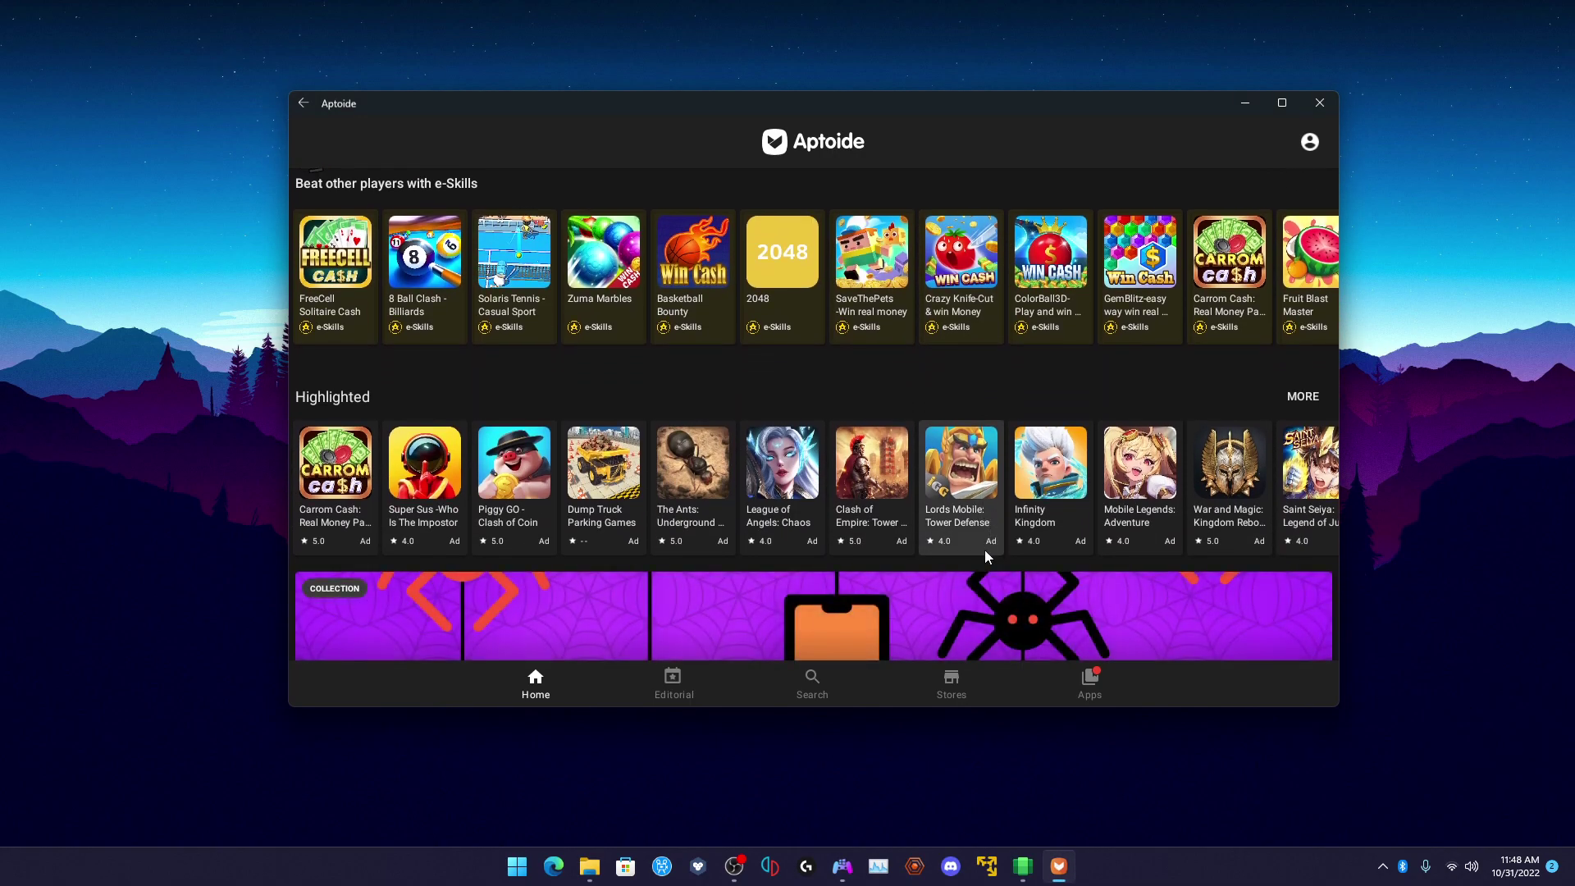
scroll(985, 545, down, 10)
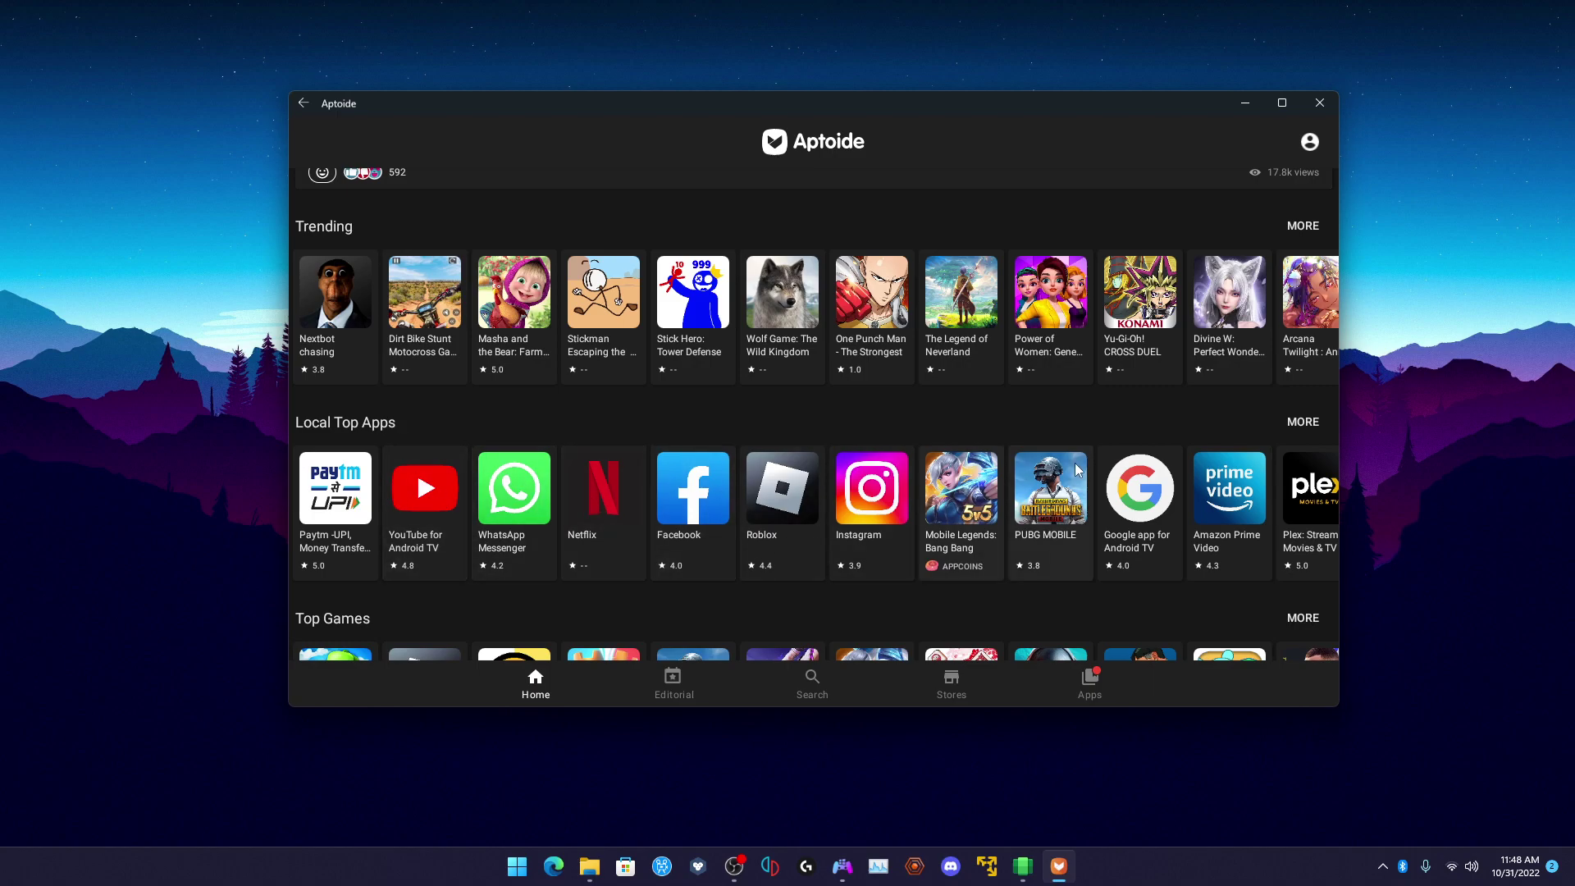
scroll(1183, 518, down, 5)
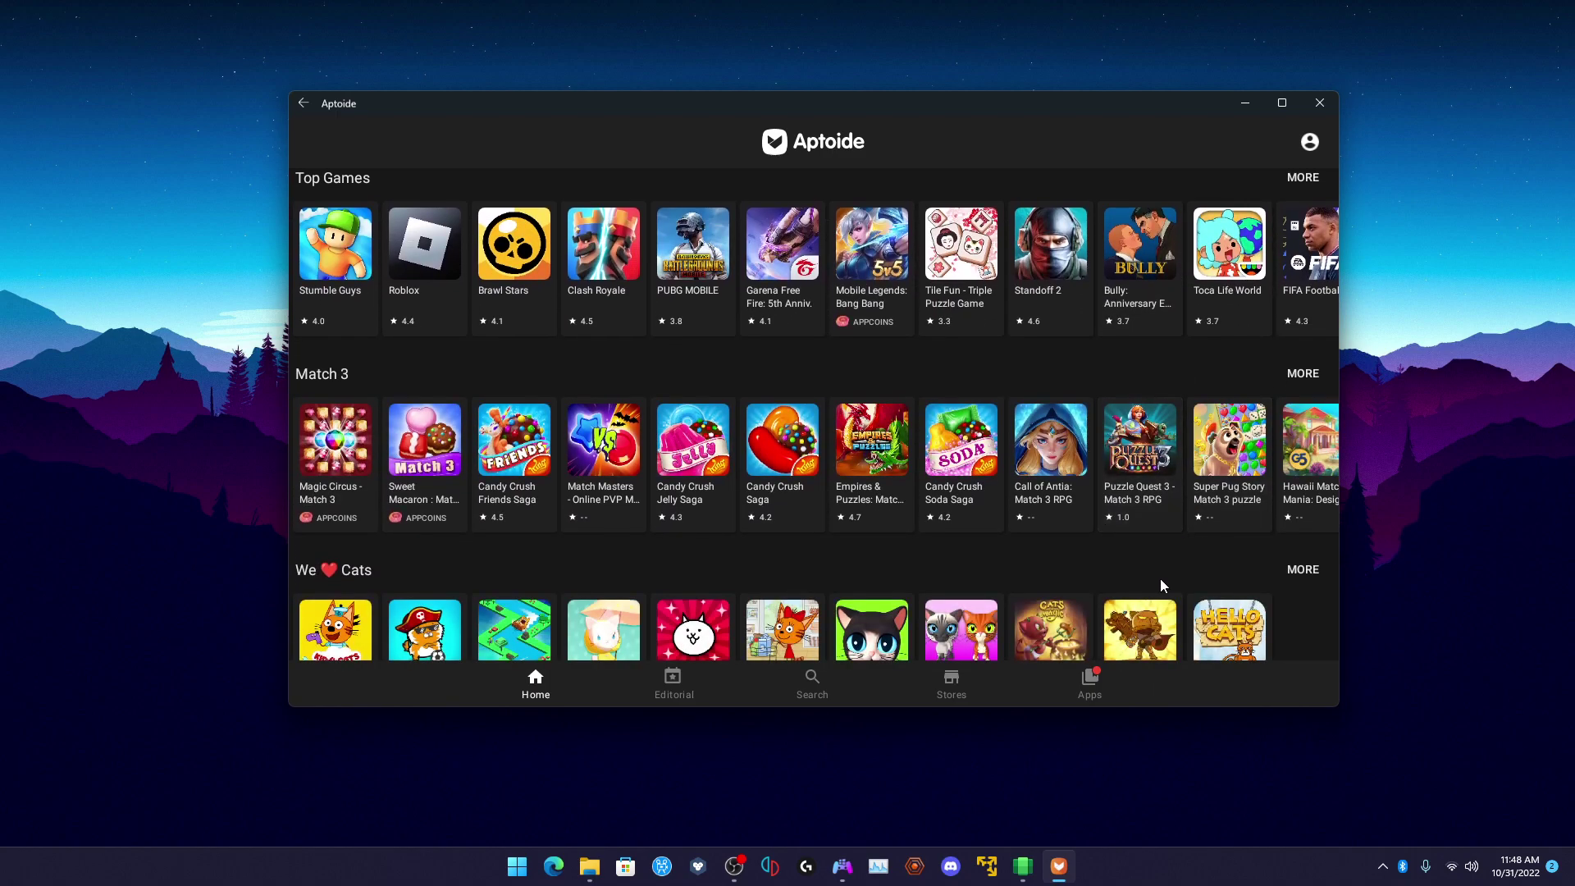
scroll(1178, 534, down, 5)
scroll(1160, 530, down, 6)
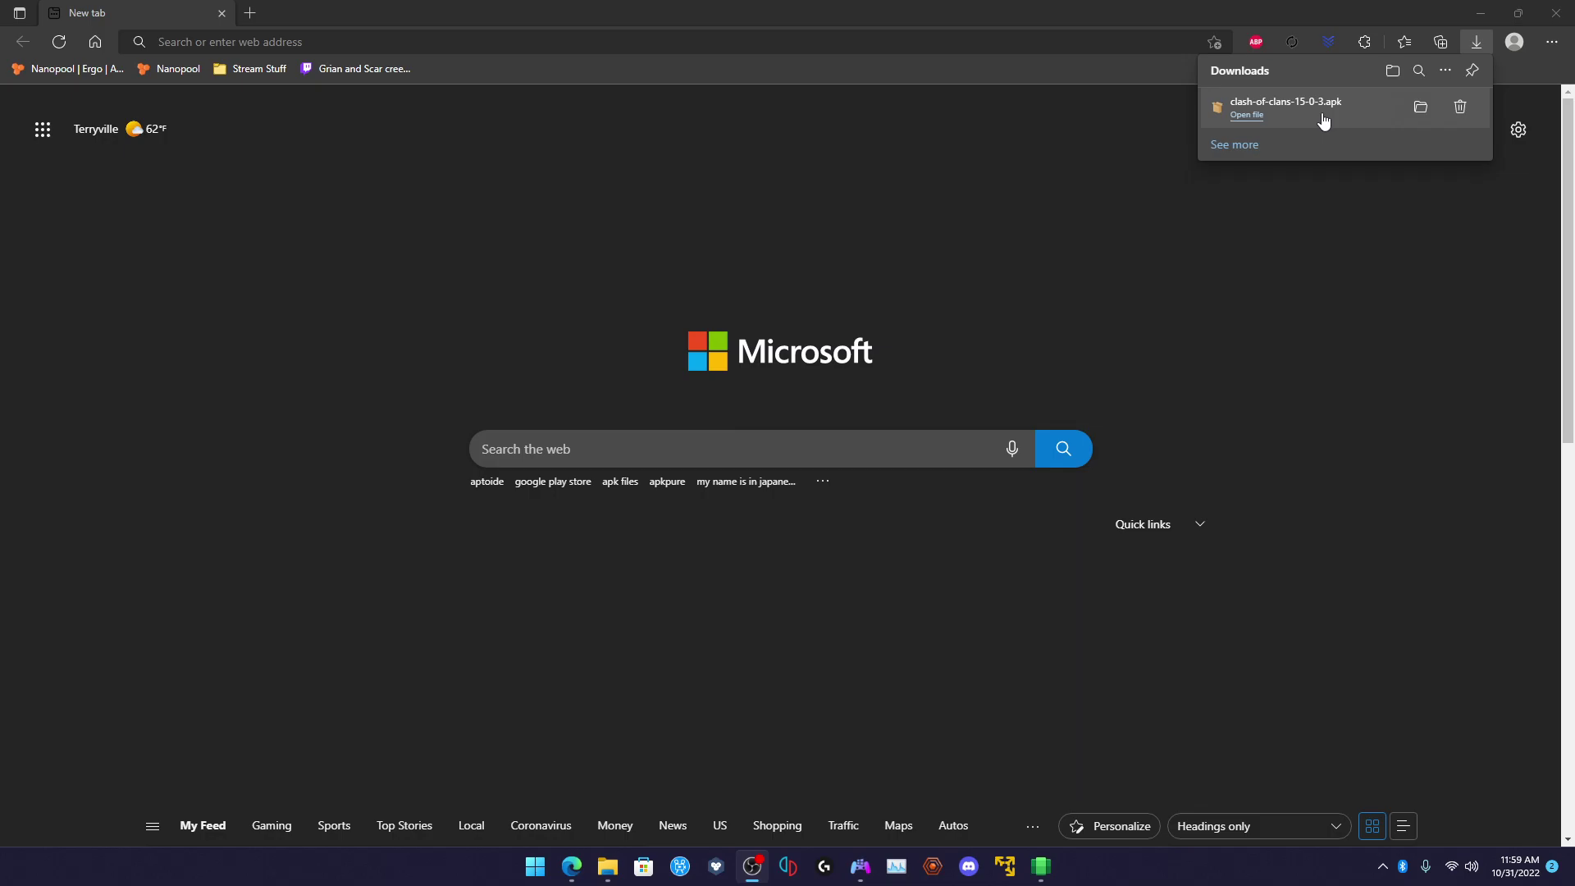
Step: Open clash-of-clans-15-0-3.apk from Edge's downloads and minimize the browser window
click(1329, 122)
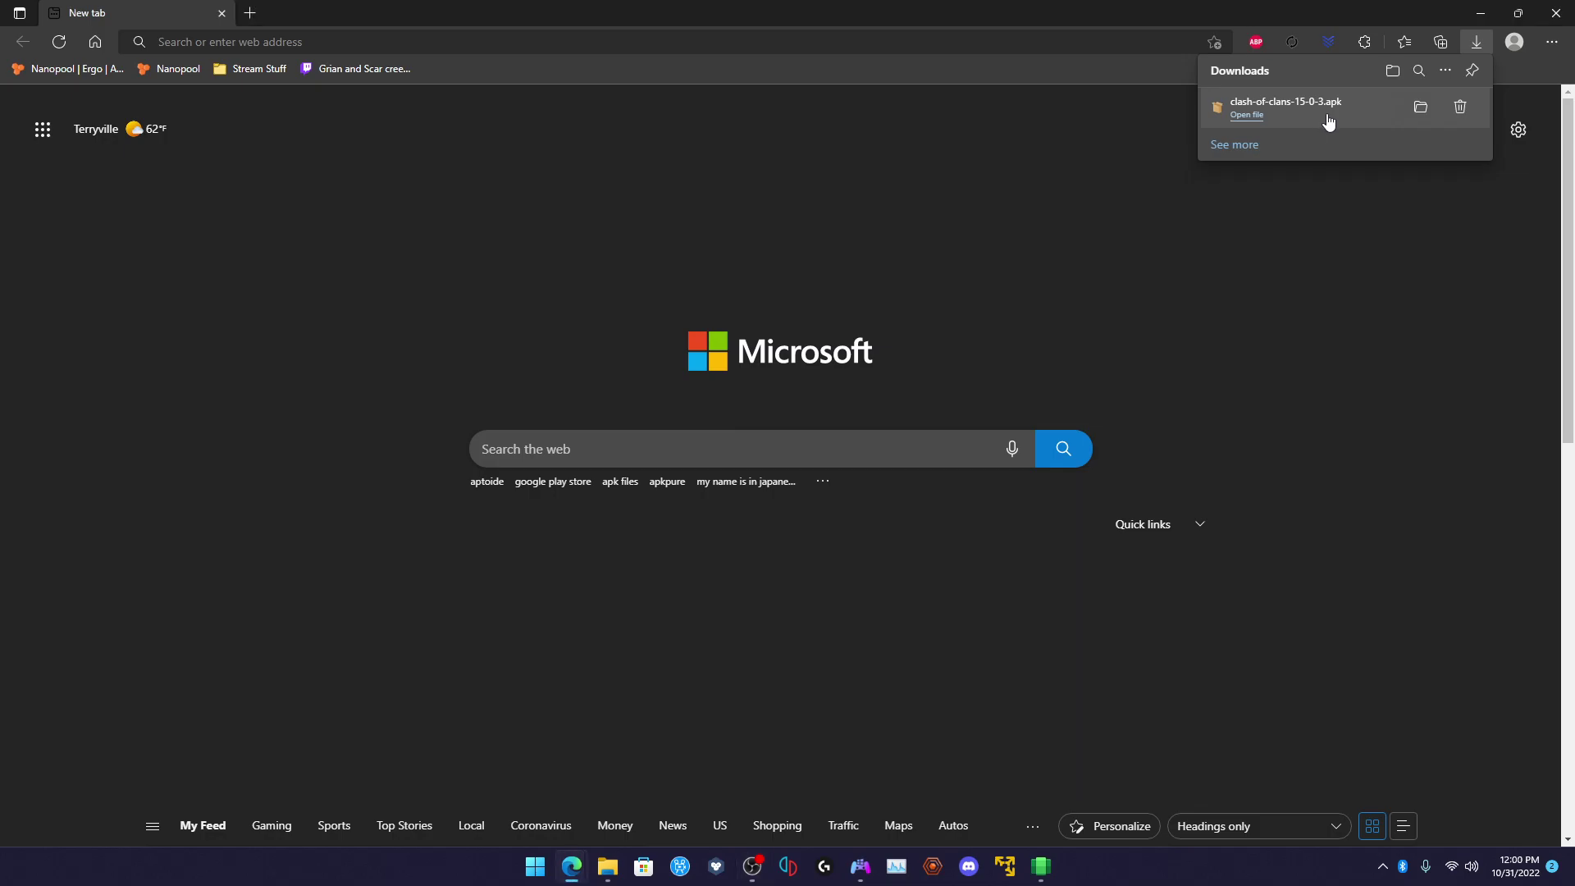
click(1478, 18)
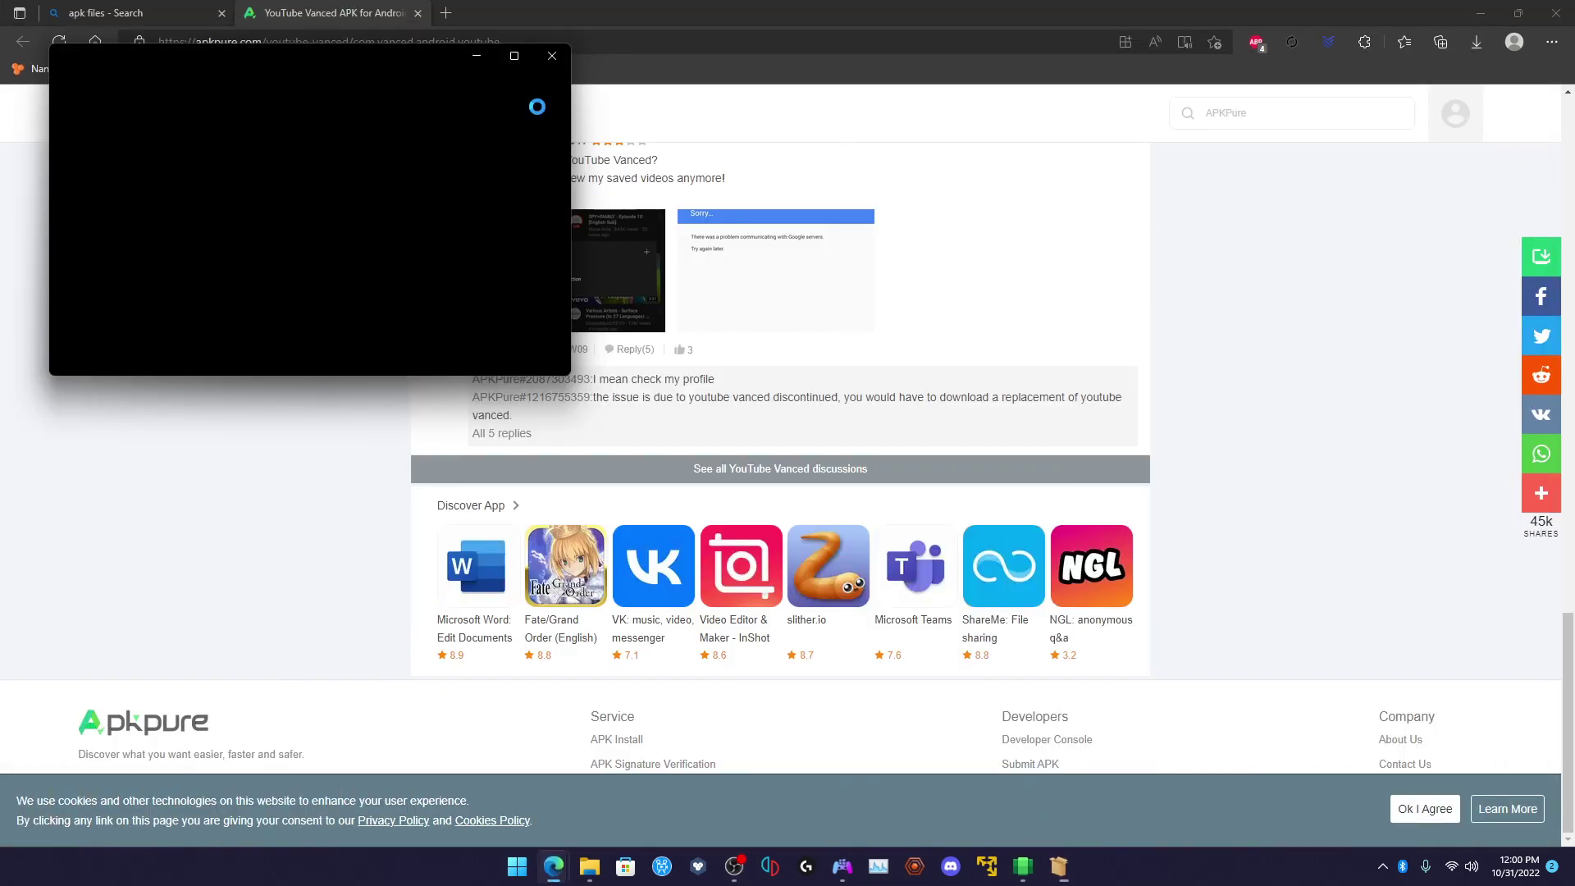
Step: Install Clash of Clans 15.0.3 with APK Installer and launch it once it's ready
click(1478, 14)
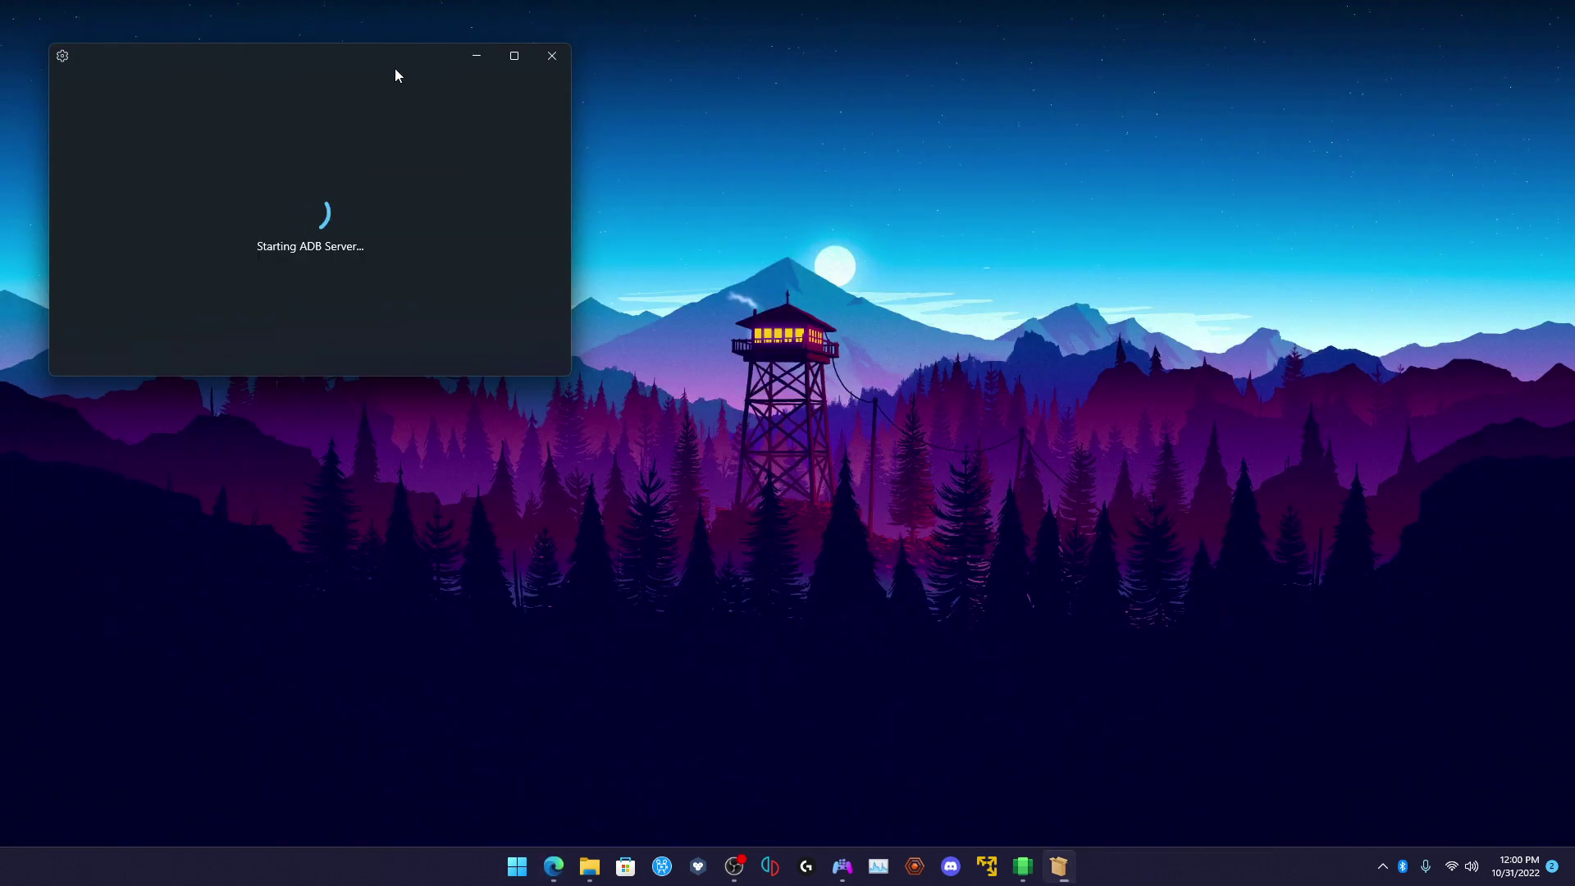
drag(392, 64, 858, 181)
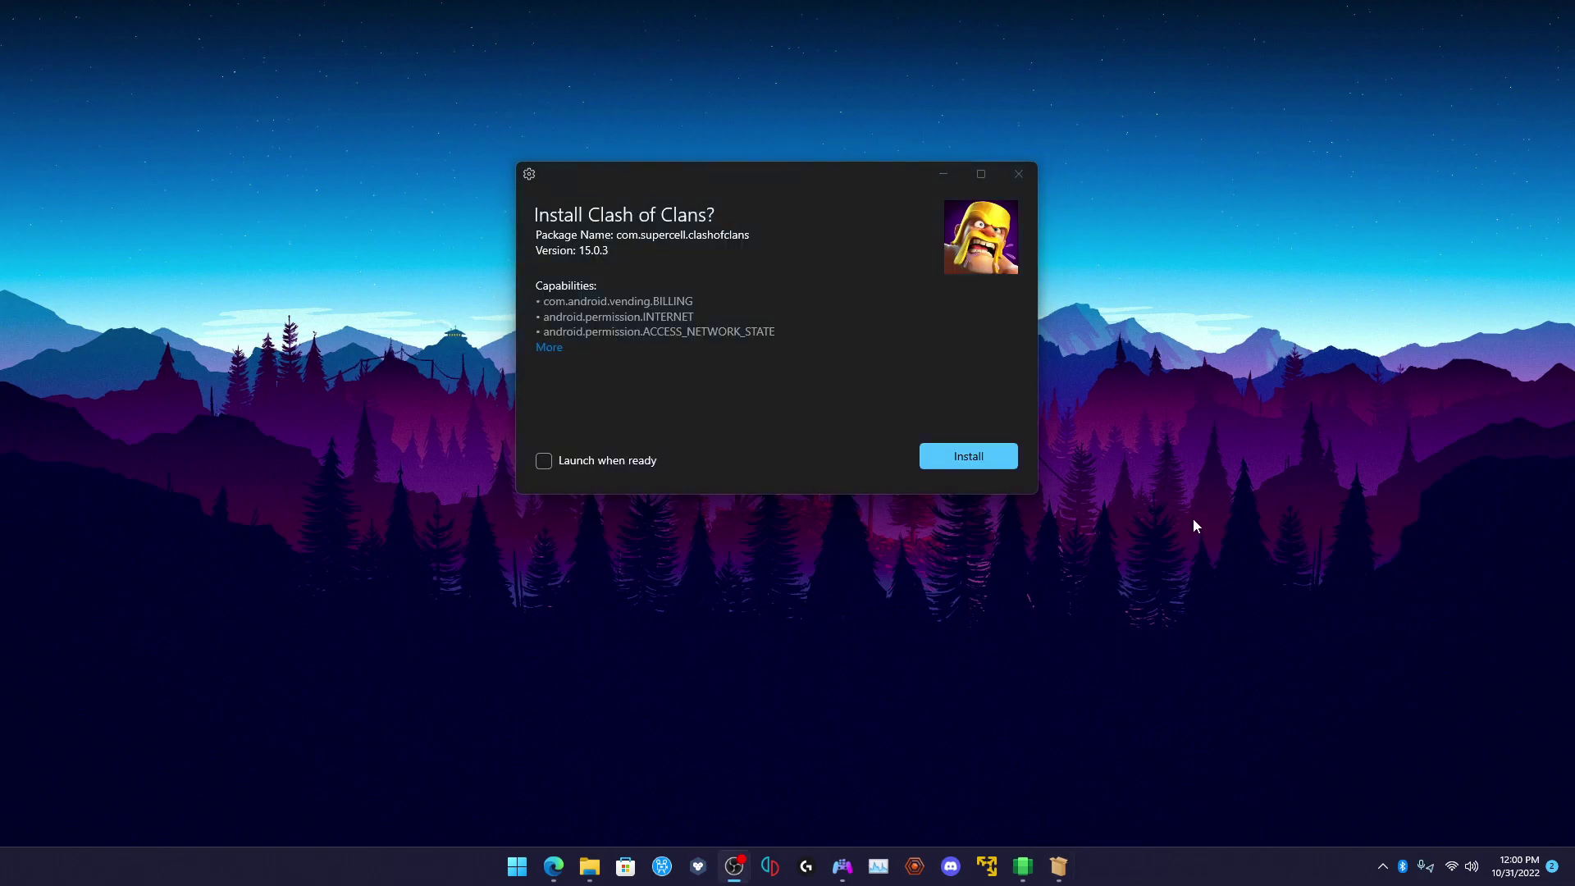
drag(791, 180, 824, 251)
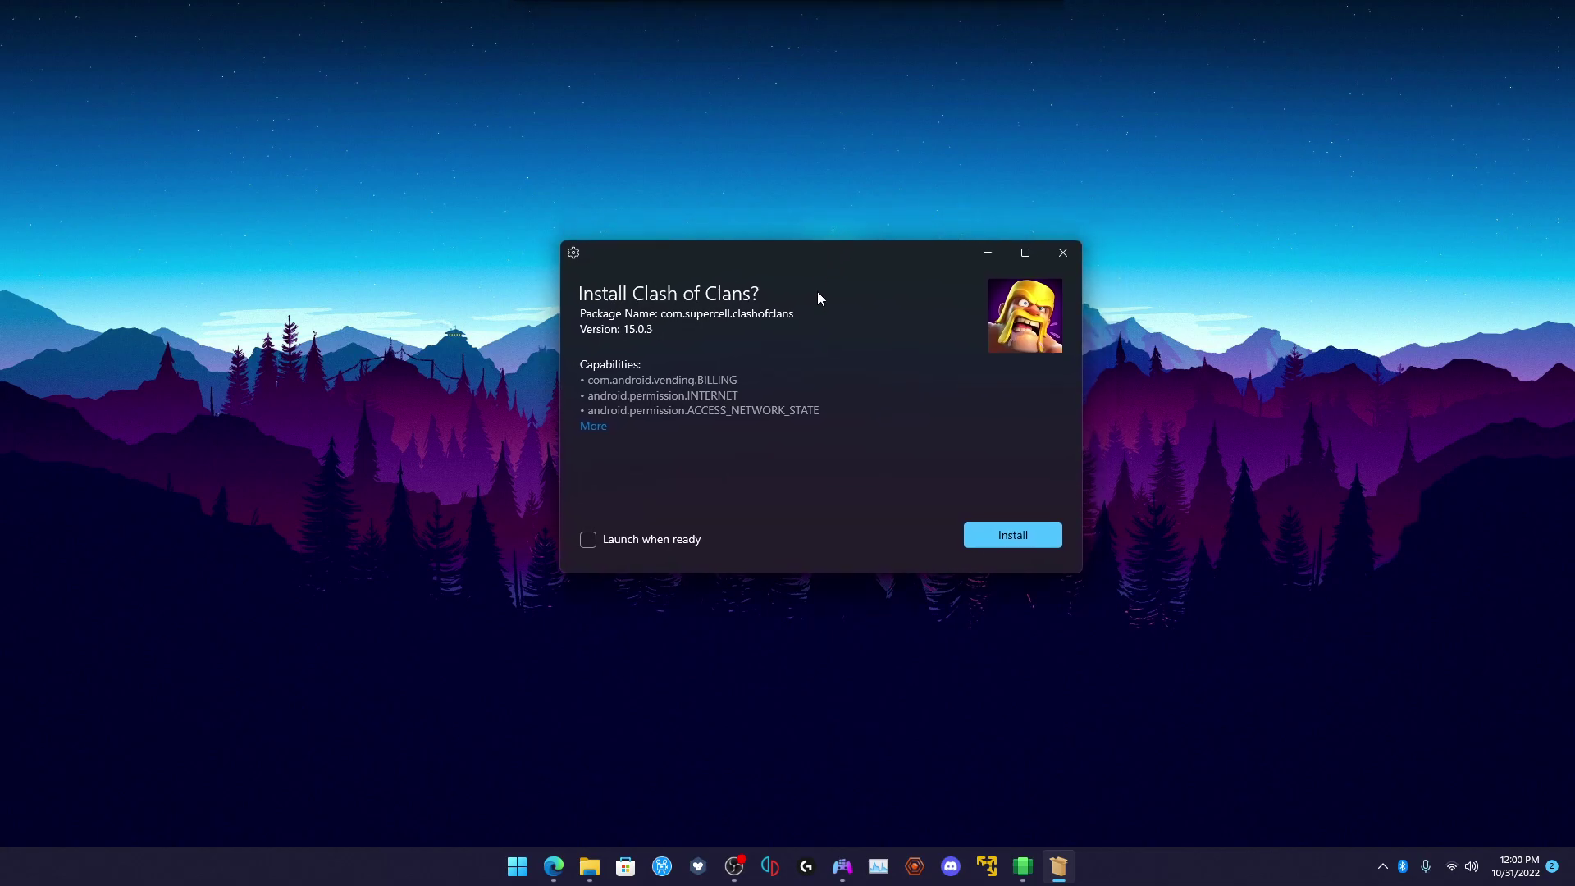
click(1012, 537)
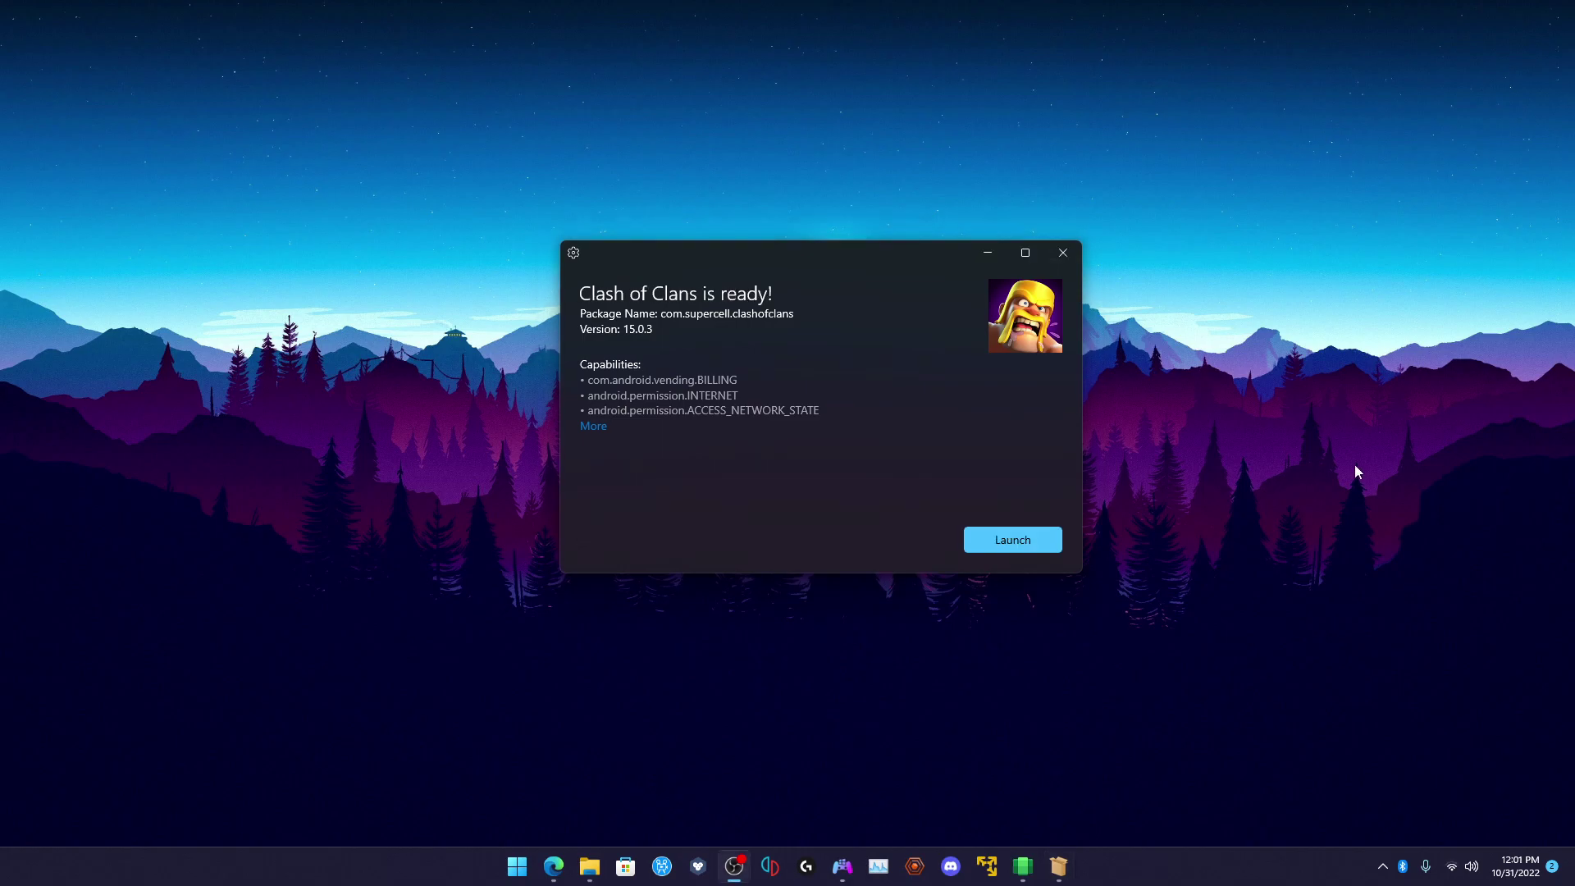
click(994, 542)
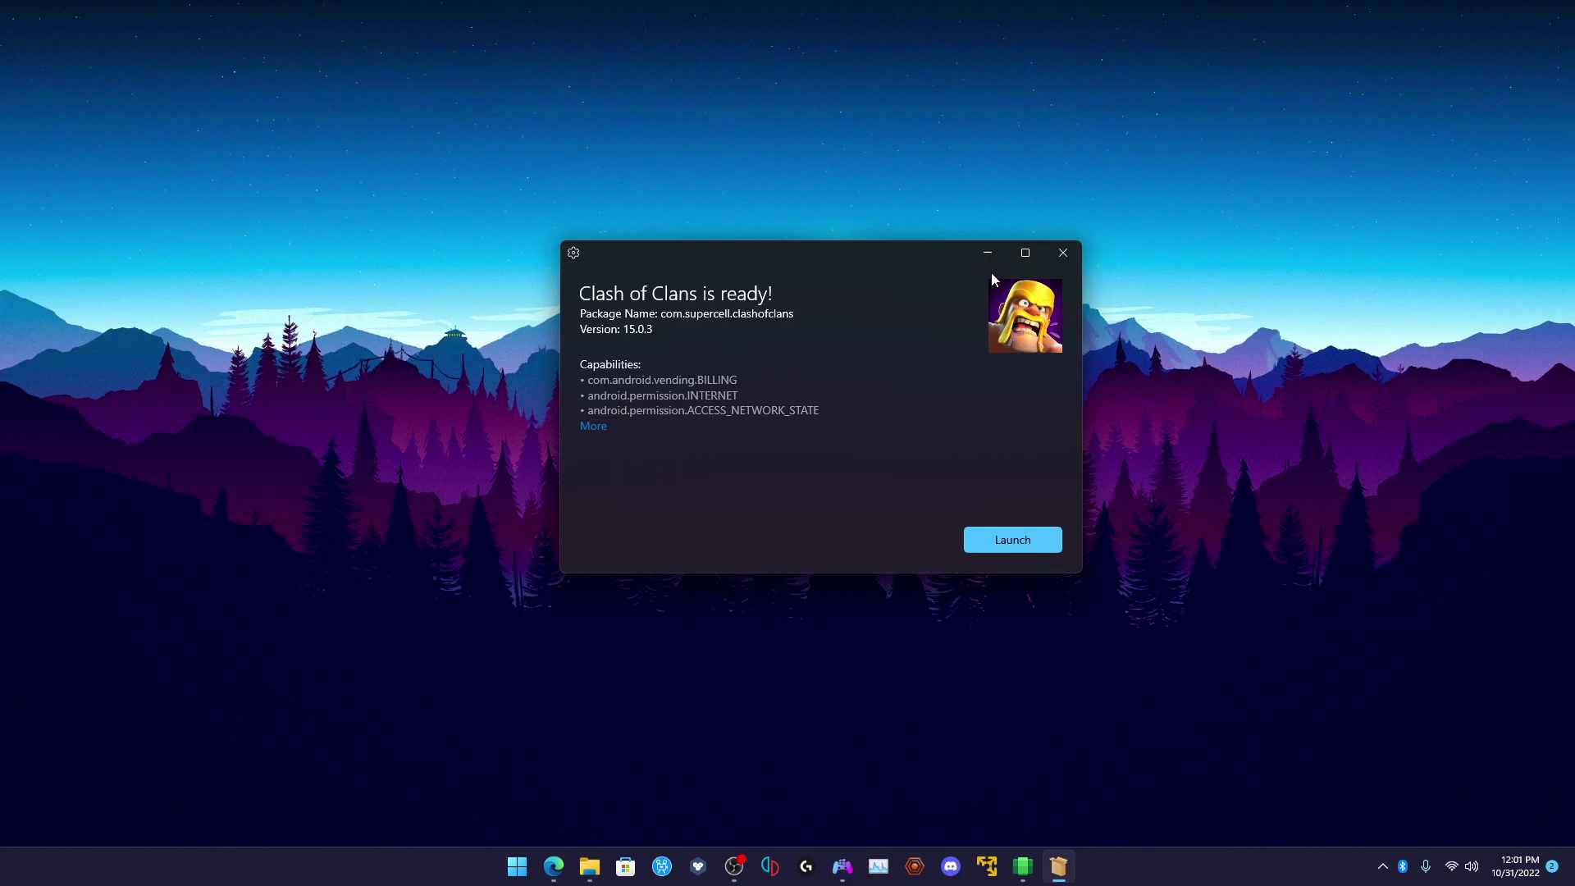
Step: Launch Clash of Clans from the Start menu's All apps list
click(516, 866)
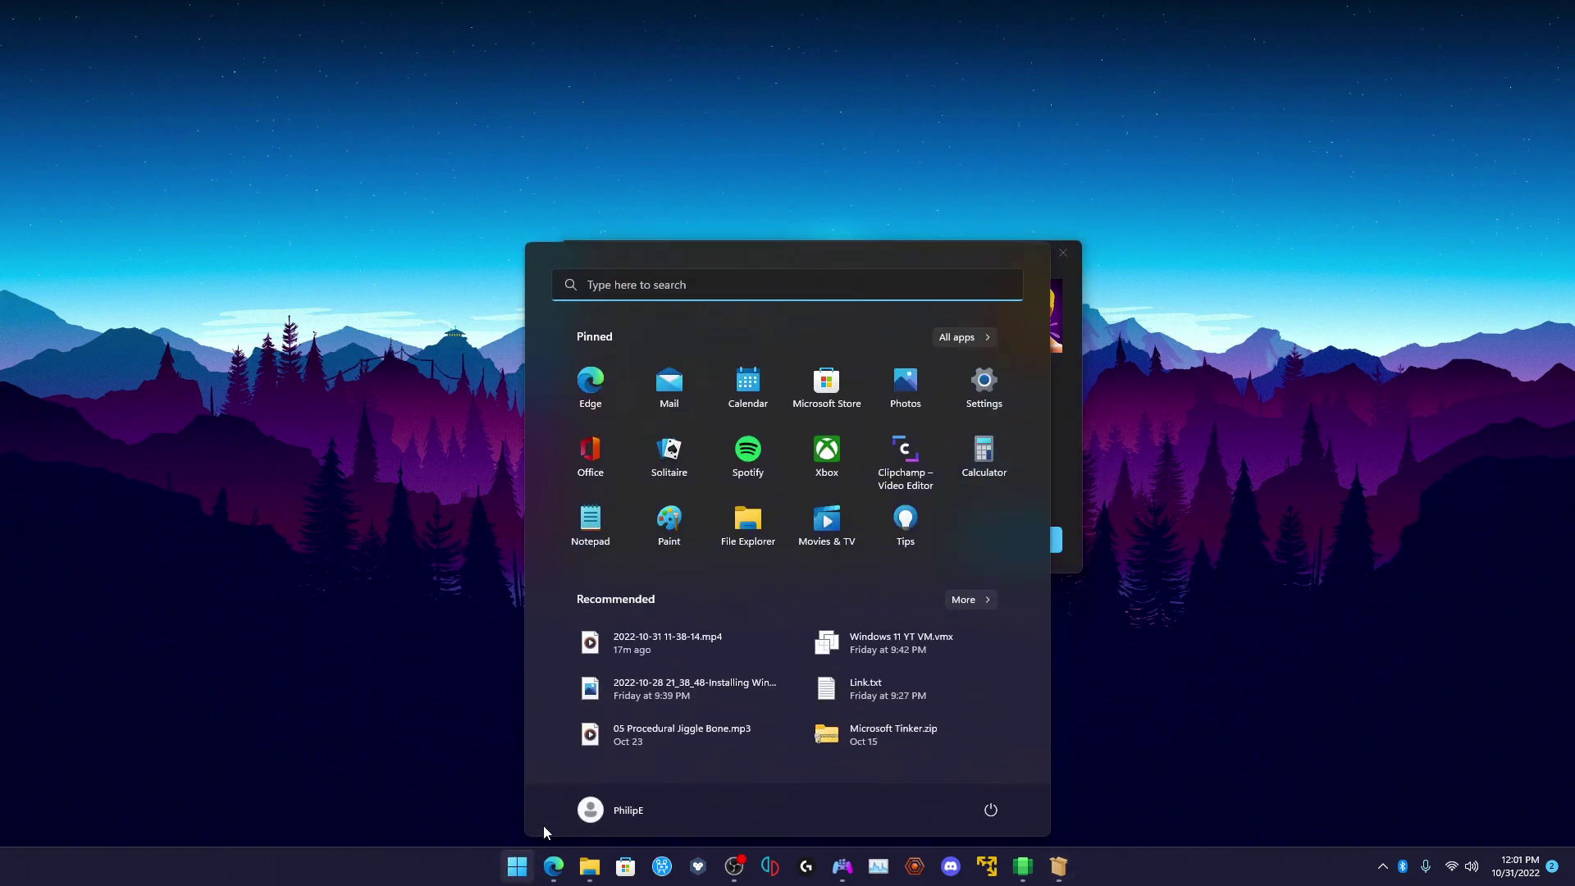
click(947, 337)
scroll(669, 566, down, 3)
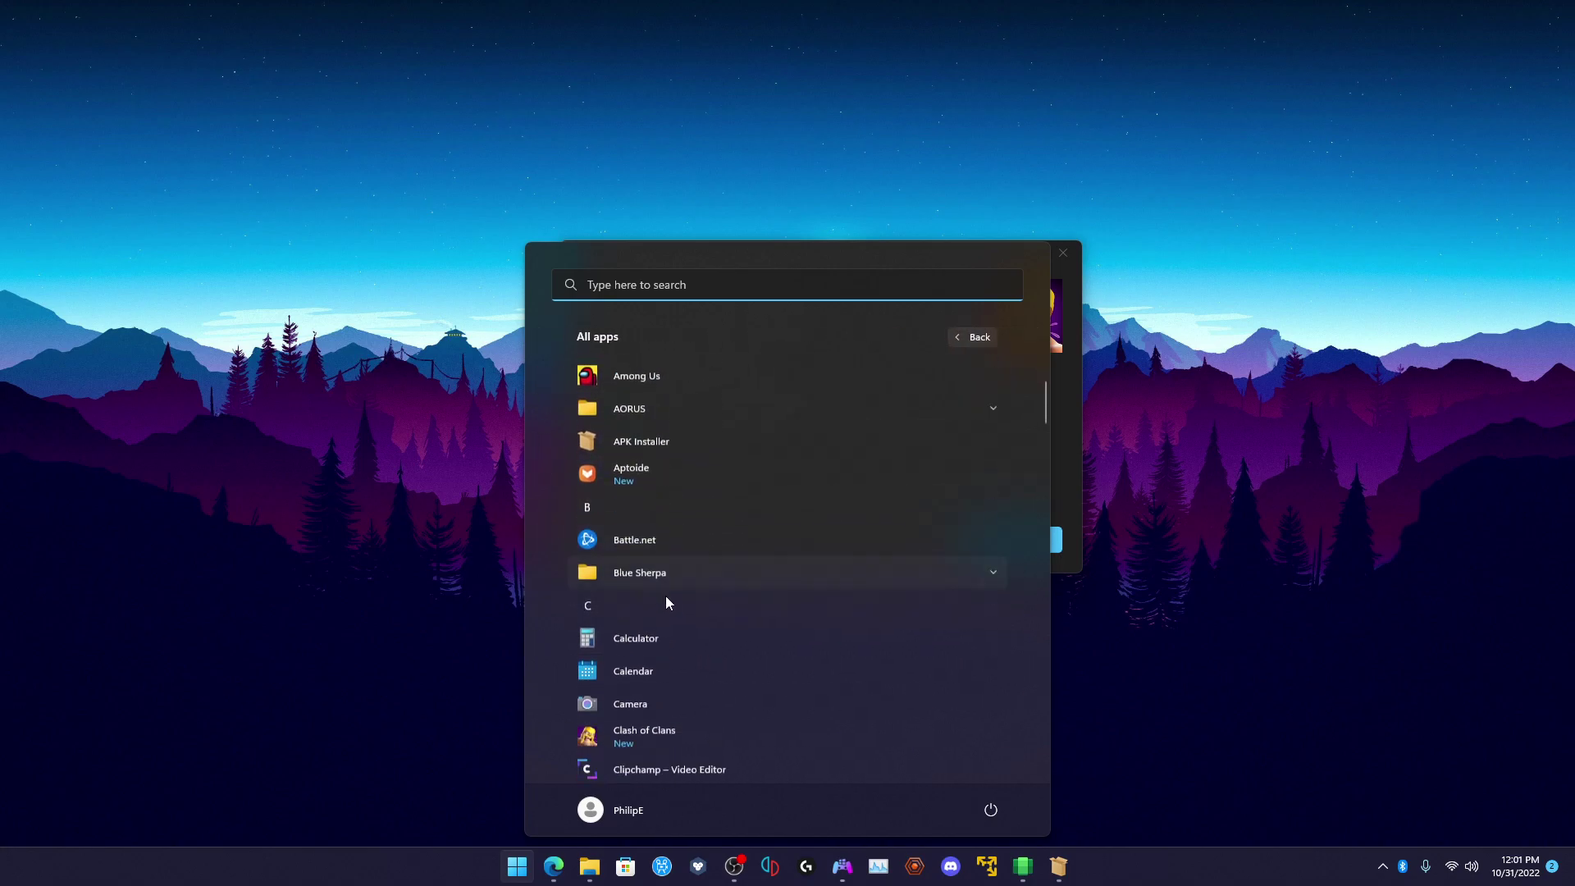
scroll(683, 597, down, 1)
click(645, 611)
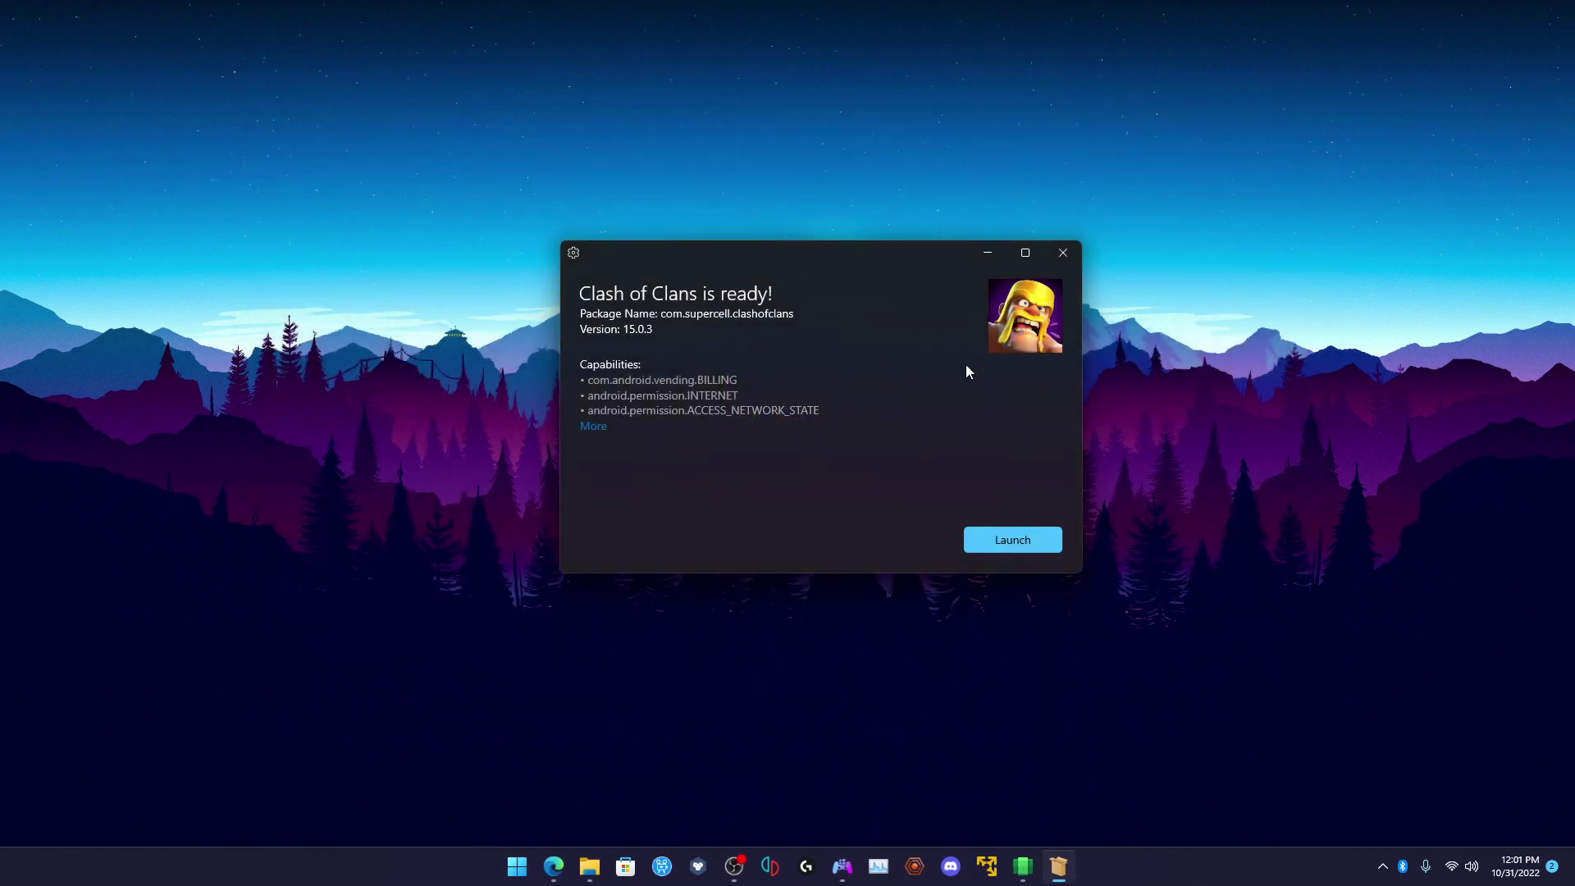
Step: Close the Clash of Clans installer dialog and open Aptoide from All apps
click(1063, 252)
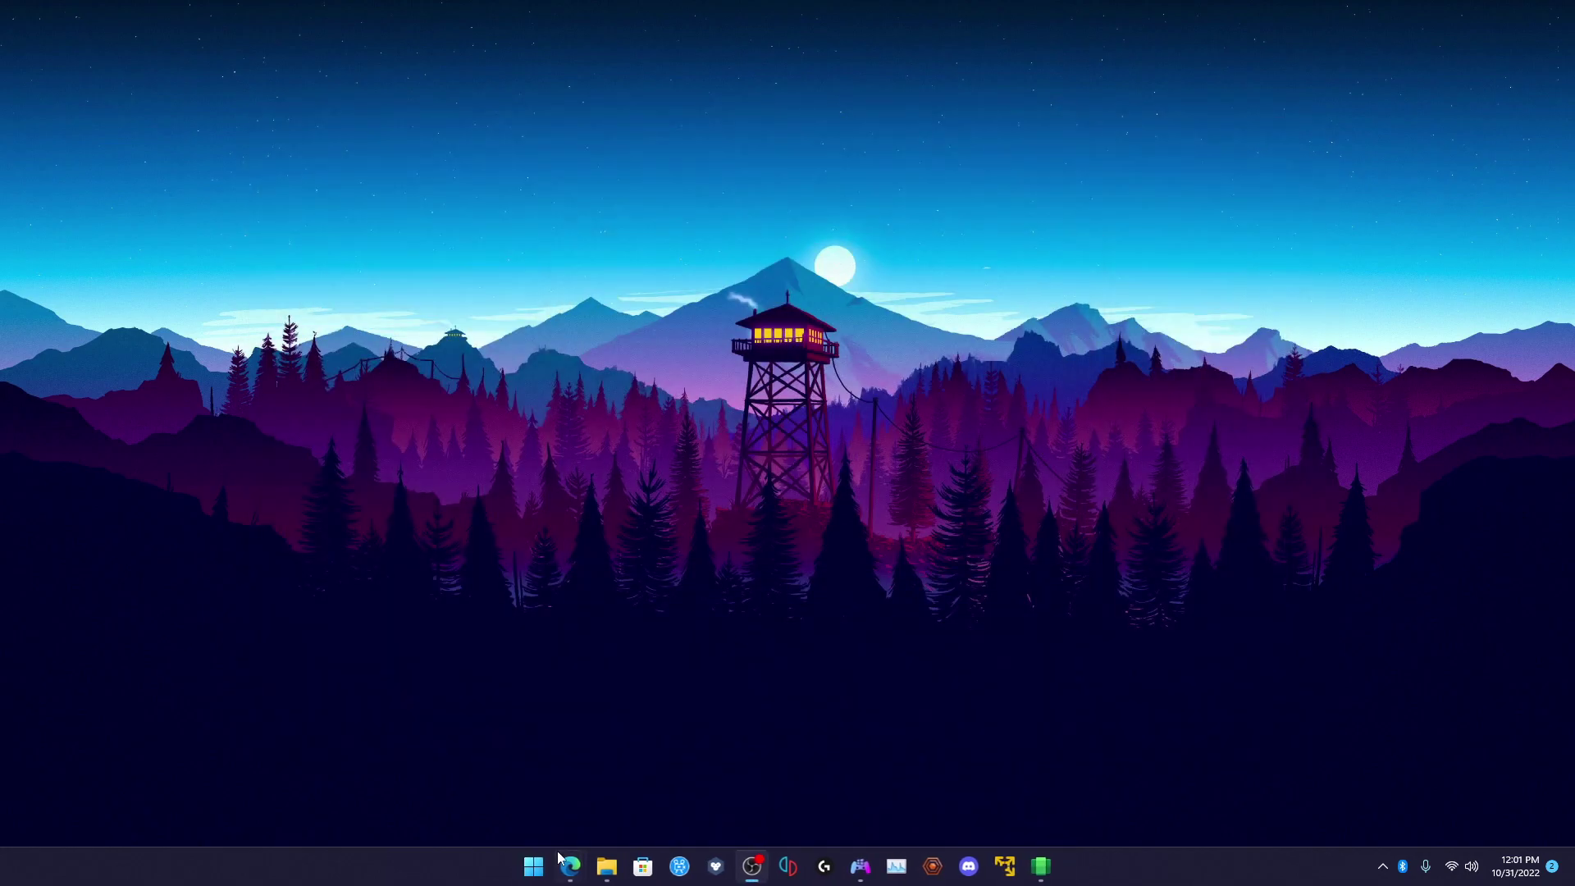
key(super)
click(943, 336)
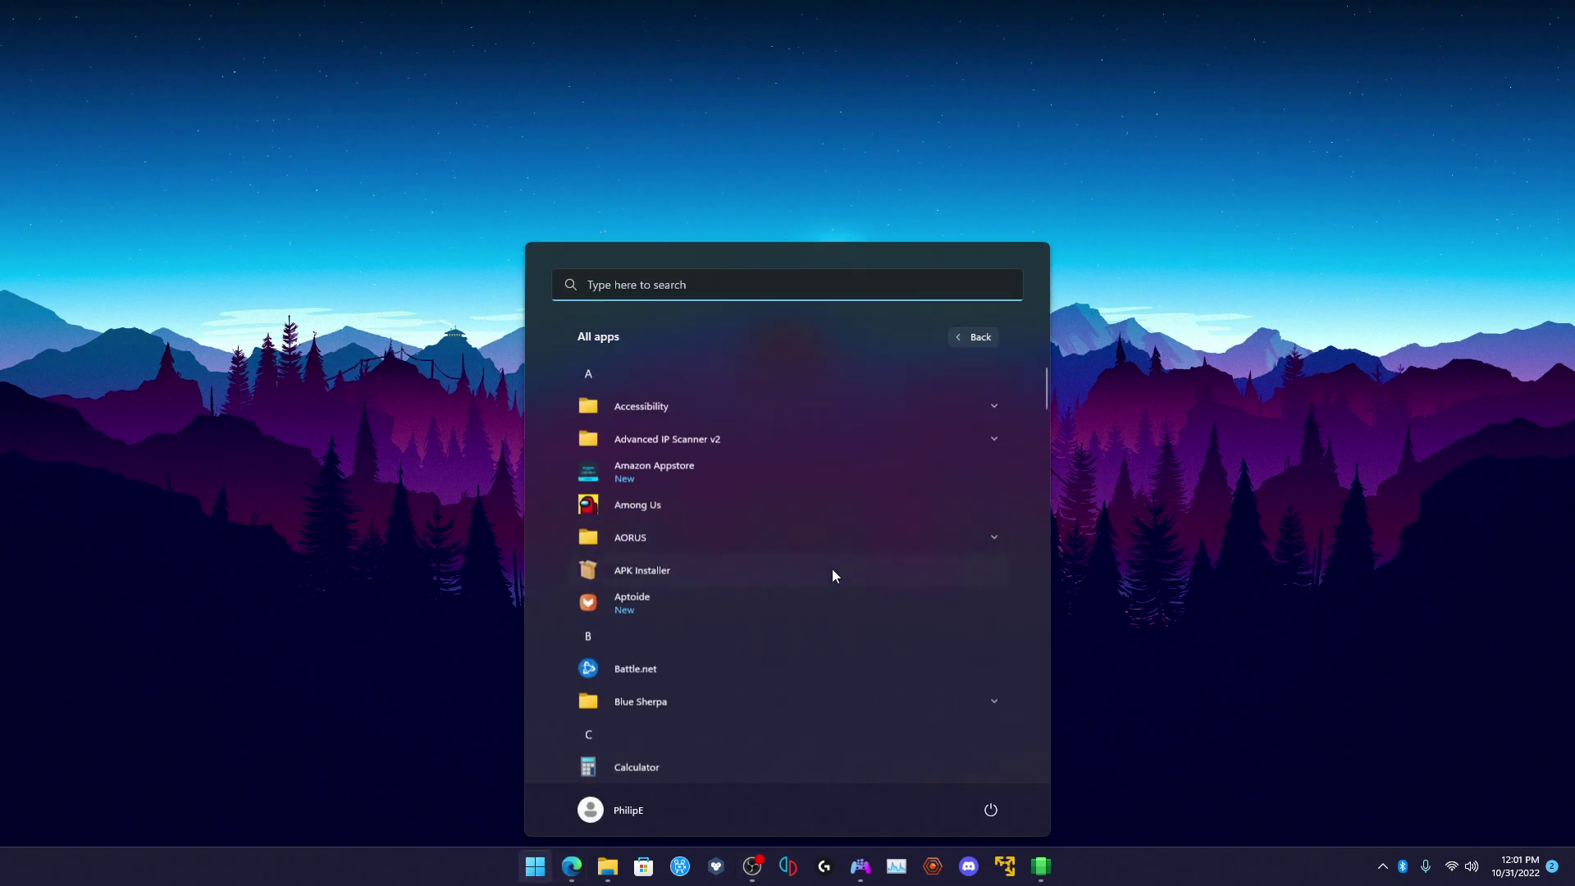
scroll(667, 539, down, 1)
click(668, 539)
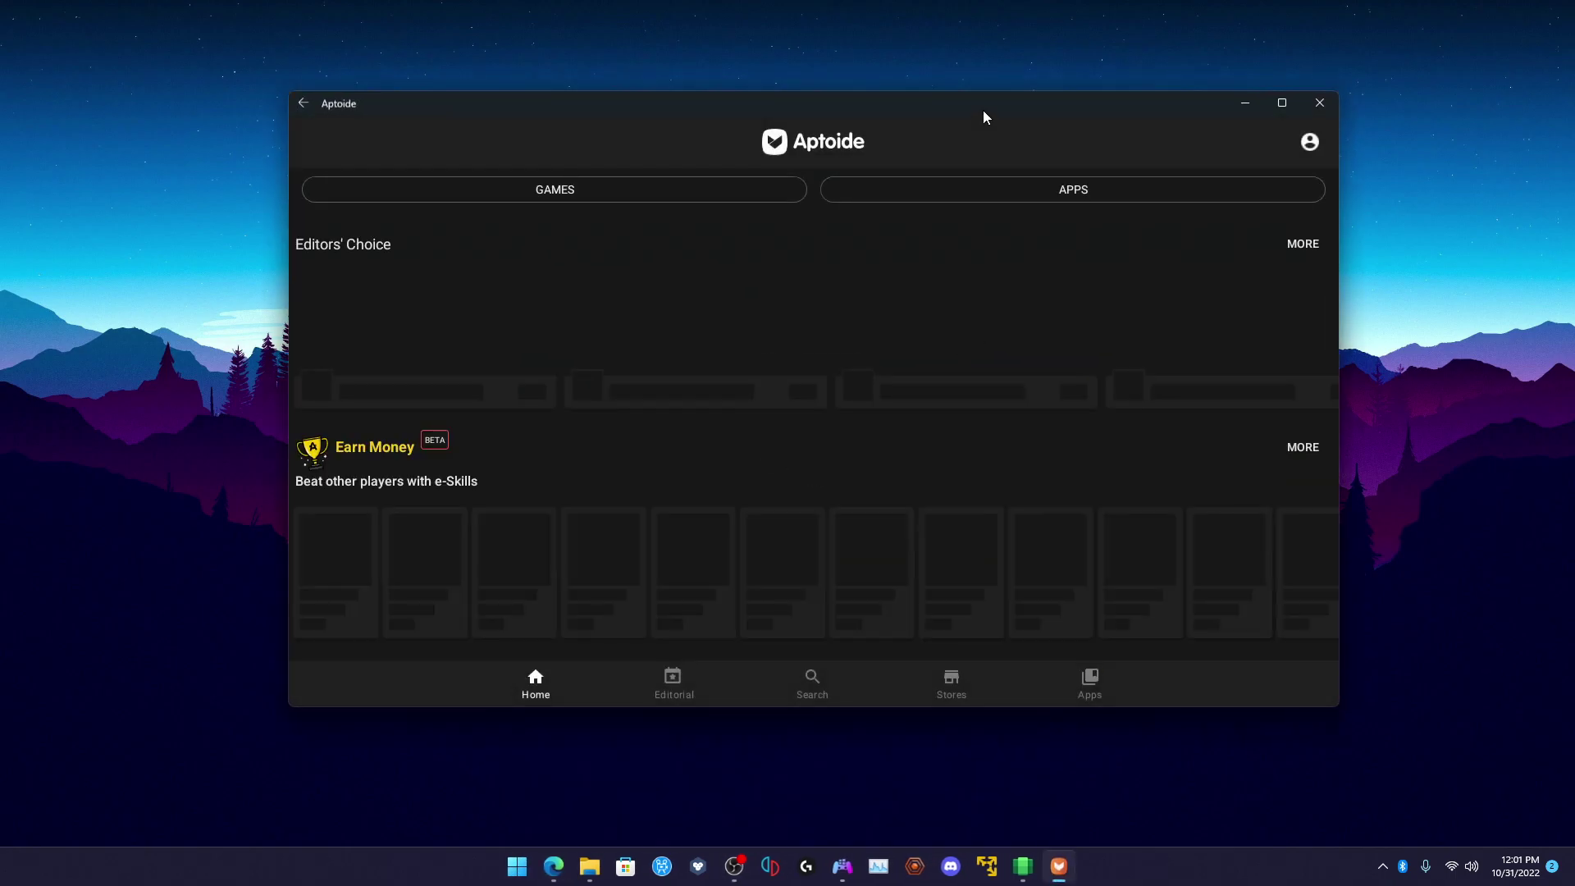
Step: Dismiss Aptoide's new-games notification and scroll down the home page
drag(983, 110, 963, 169)
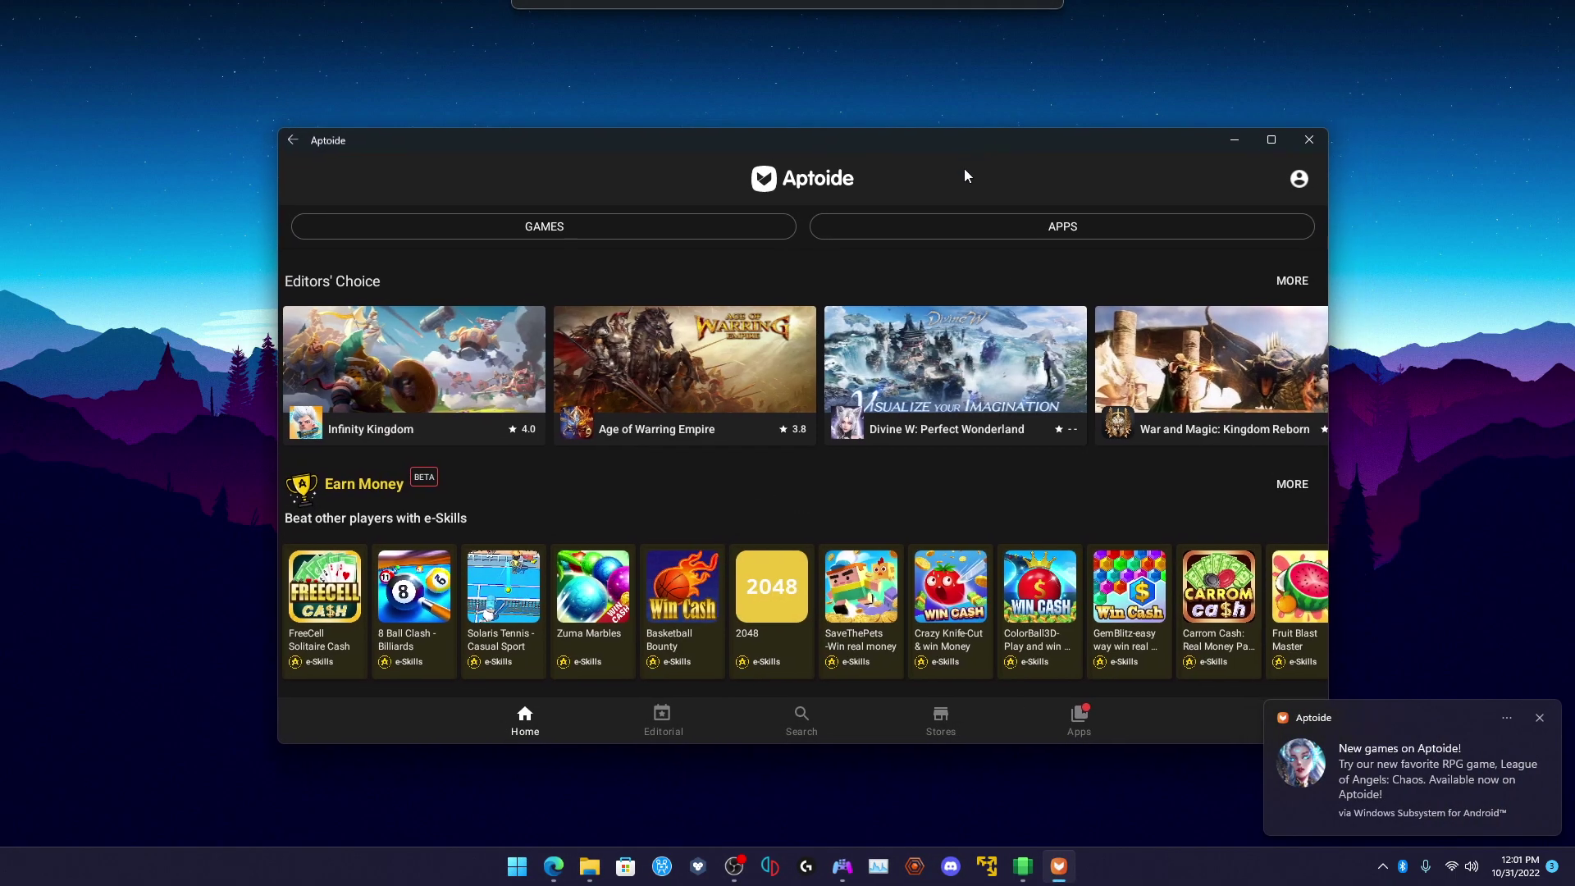
click(1539, 718)
scroll(883, 461, down, 9)
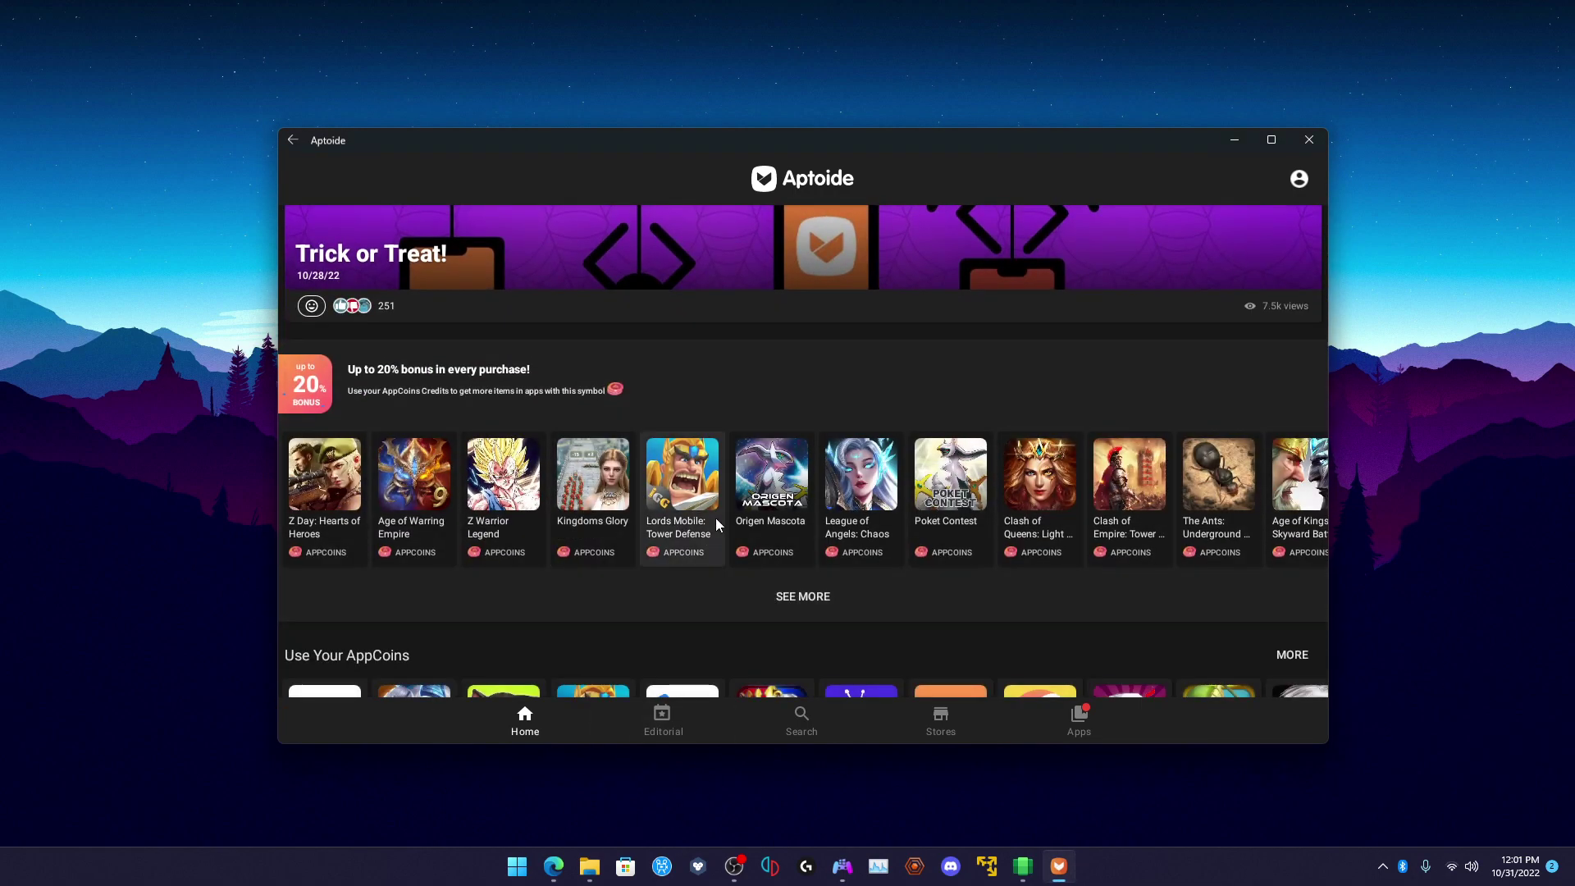
scroll(756, 568, down, 10)
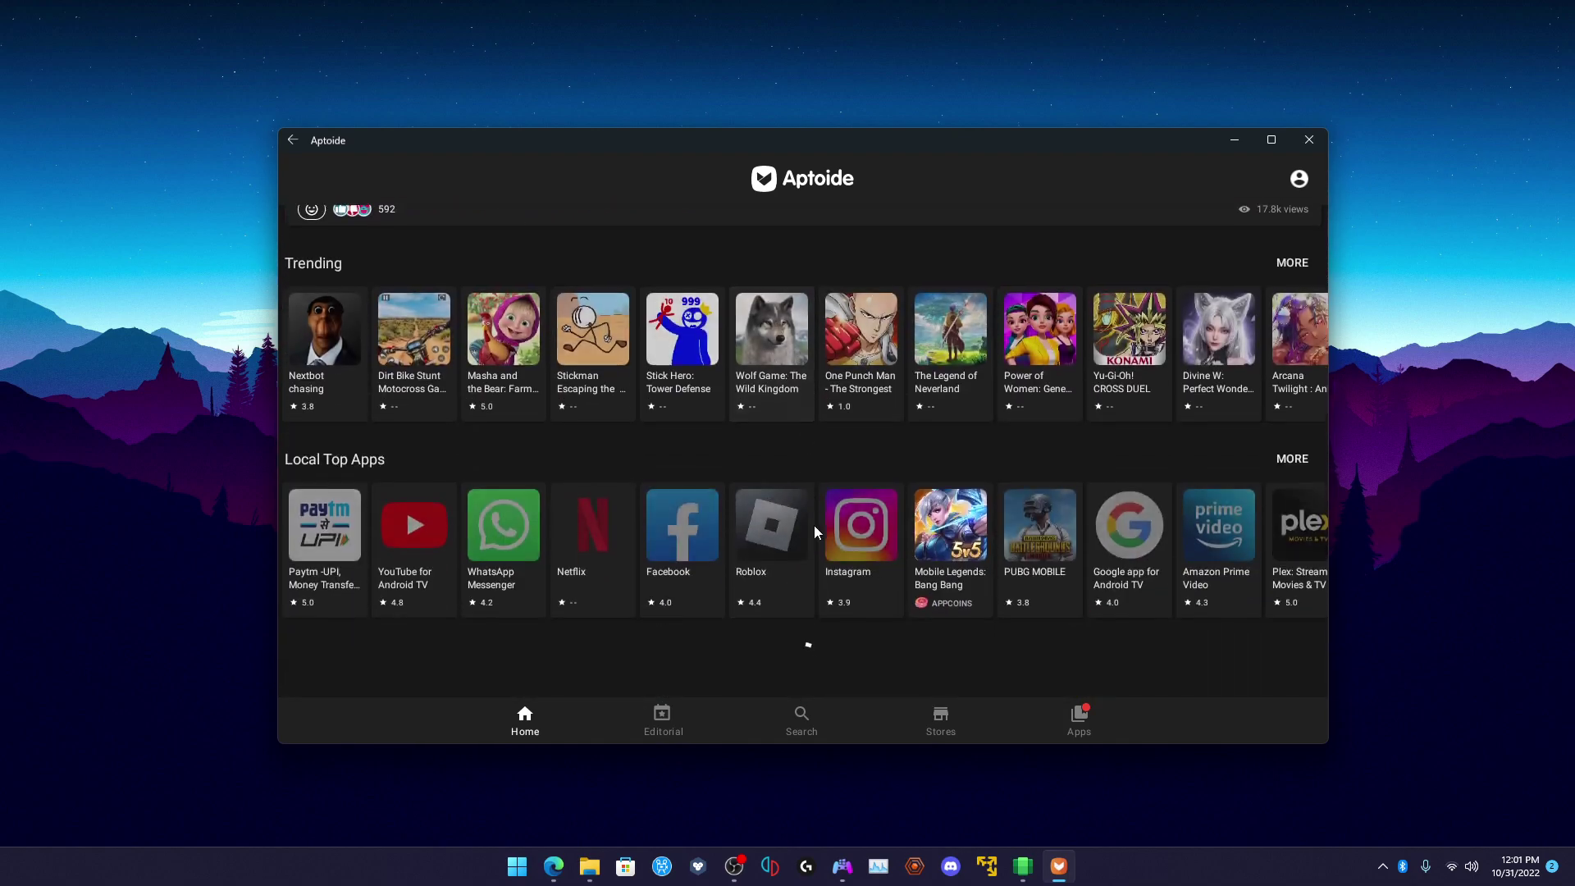
Step: Glance at the Start menu's app list, then scroll Aptoide's home page to Local Top Apps
click(511, 870)
click(961, 340)
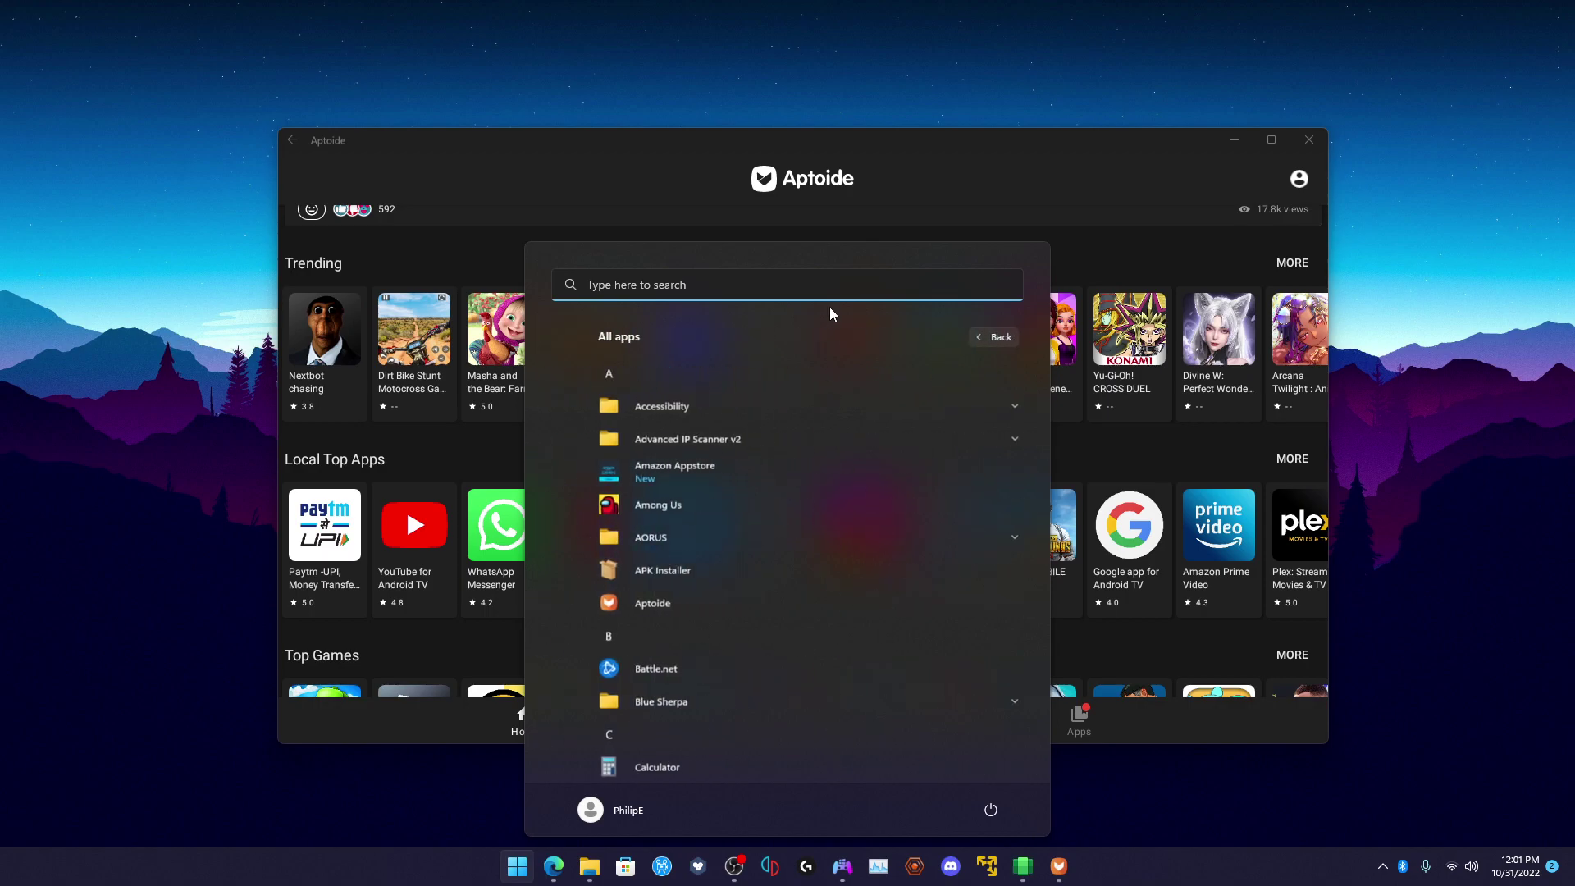
click(711, 150)
scroll(921, 474, down, 5)
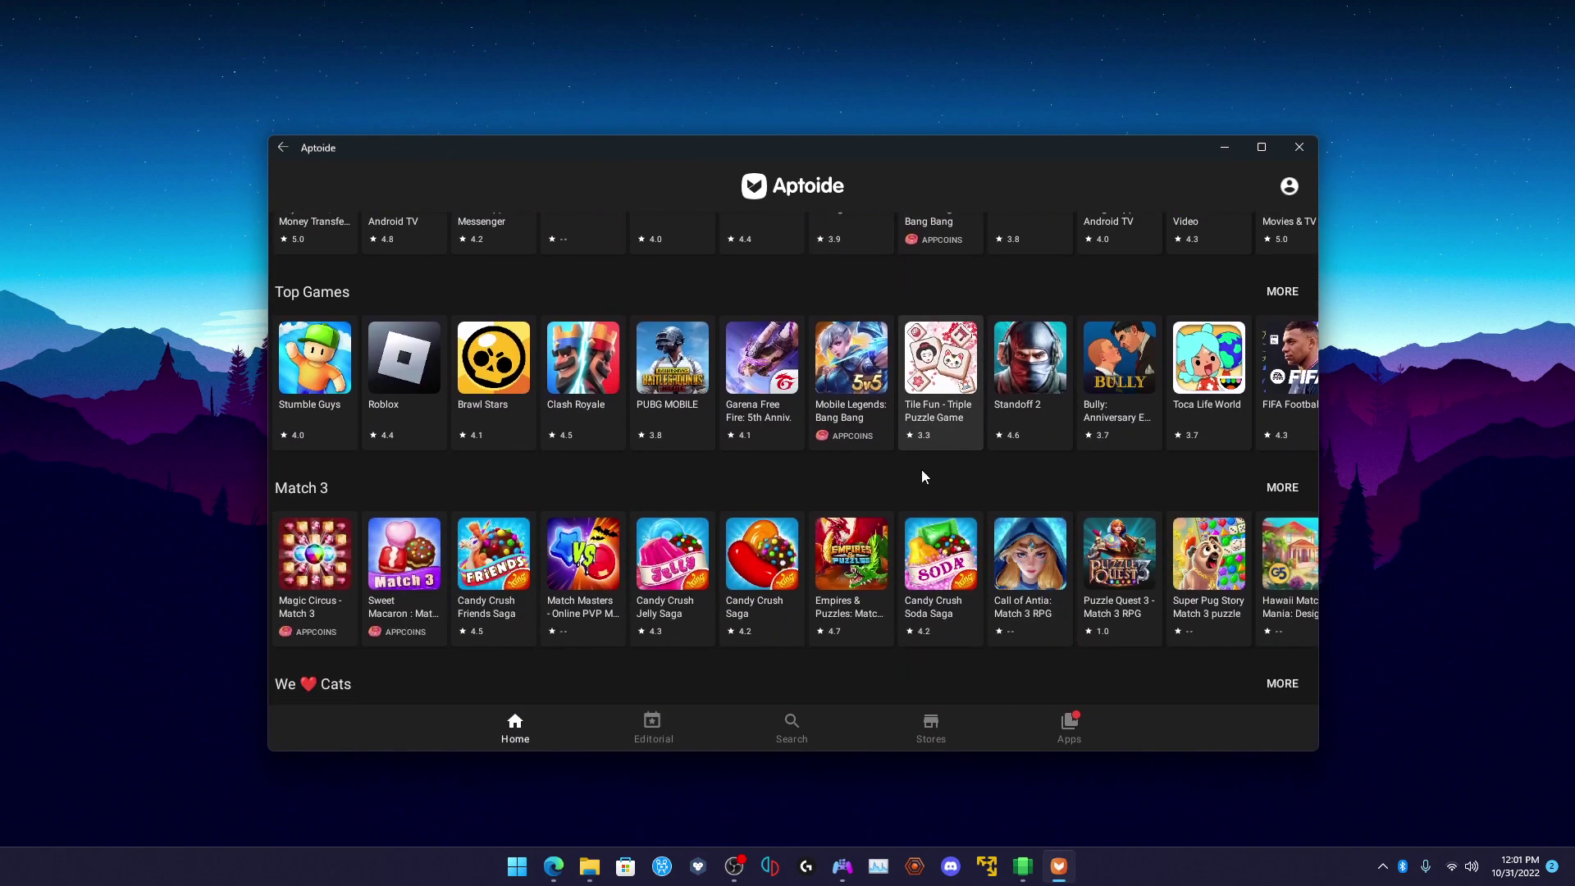
scroll(935, 480, up, 2)
scroll(1029, 484, up, 2)
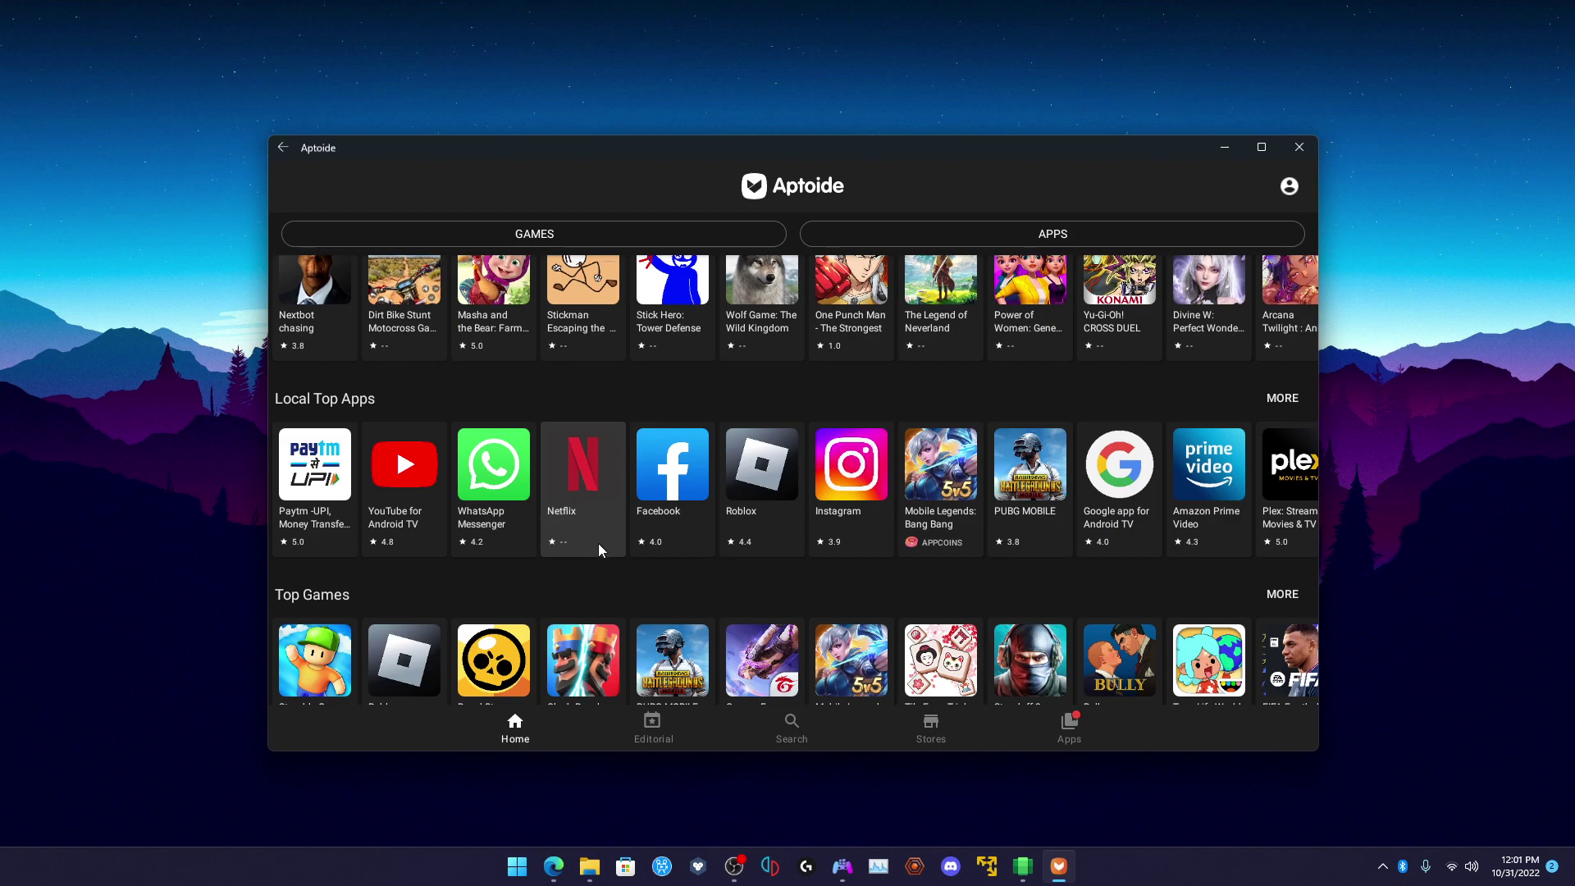
Step: Show Aptoide's Apps tab with Aptoide 9.20.6.1 and Clash of Clans 15.0.3, dismissing the update notice
click(1078, 744)
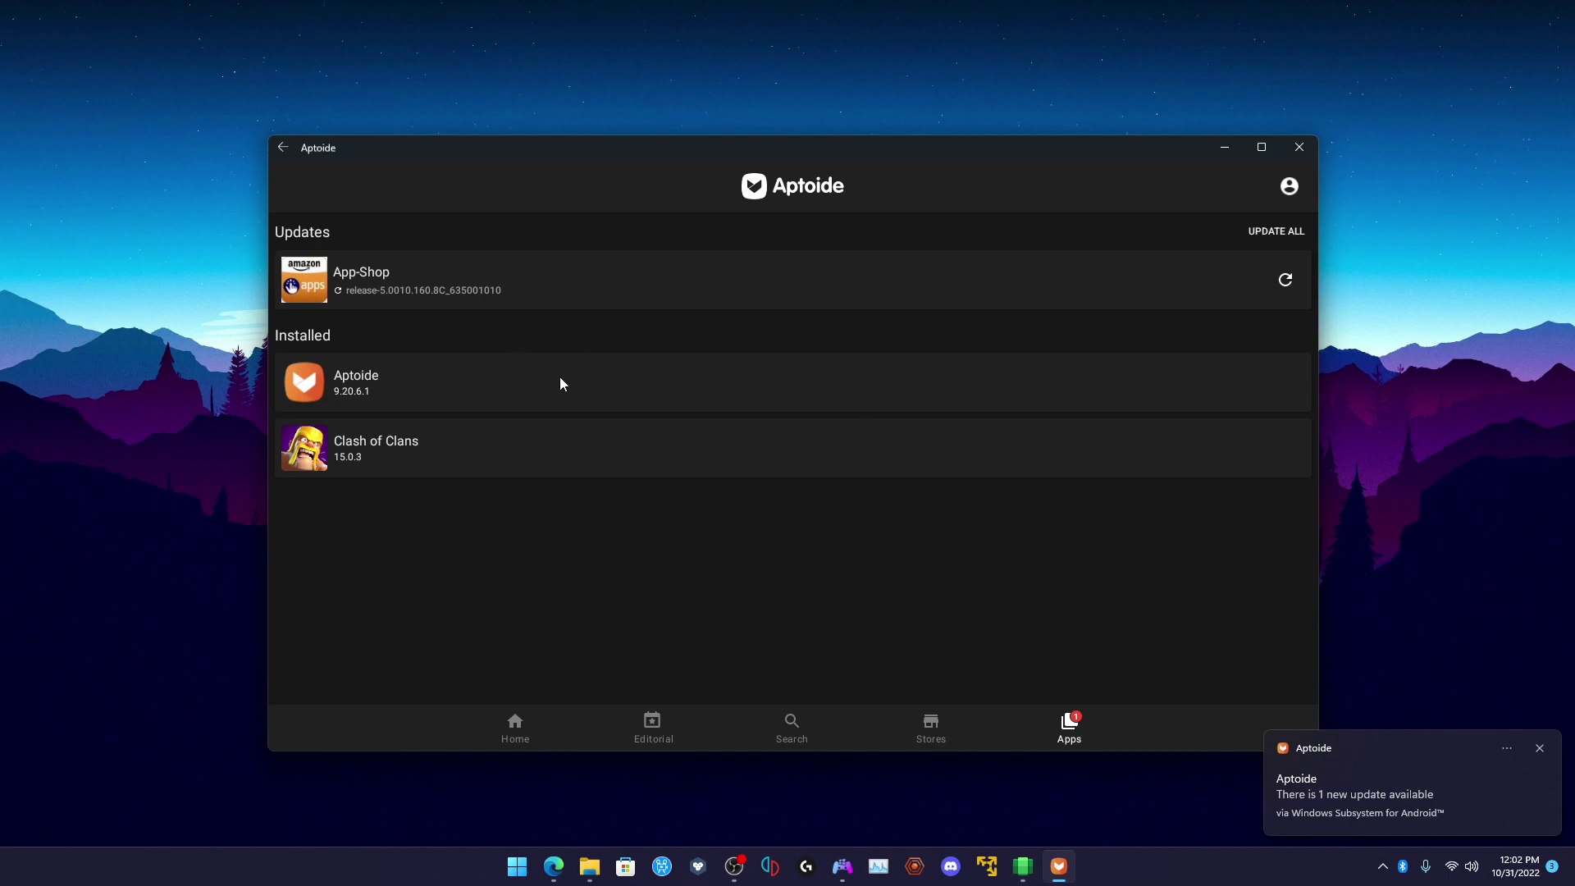
click(1541, 748)
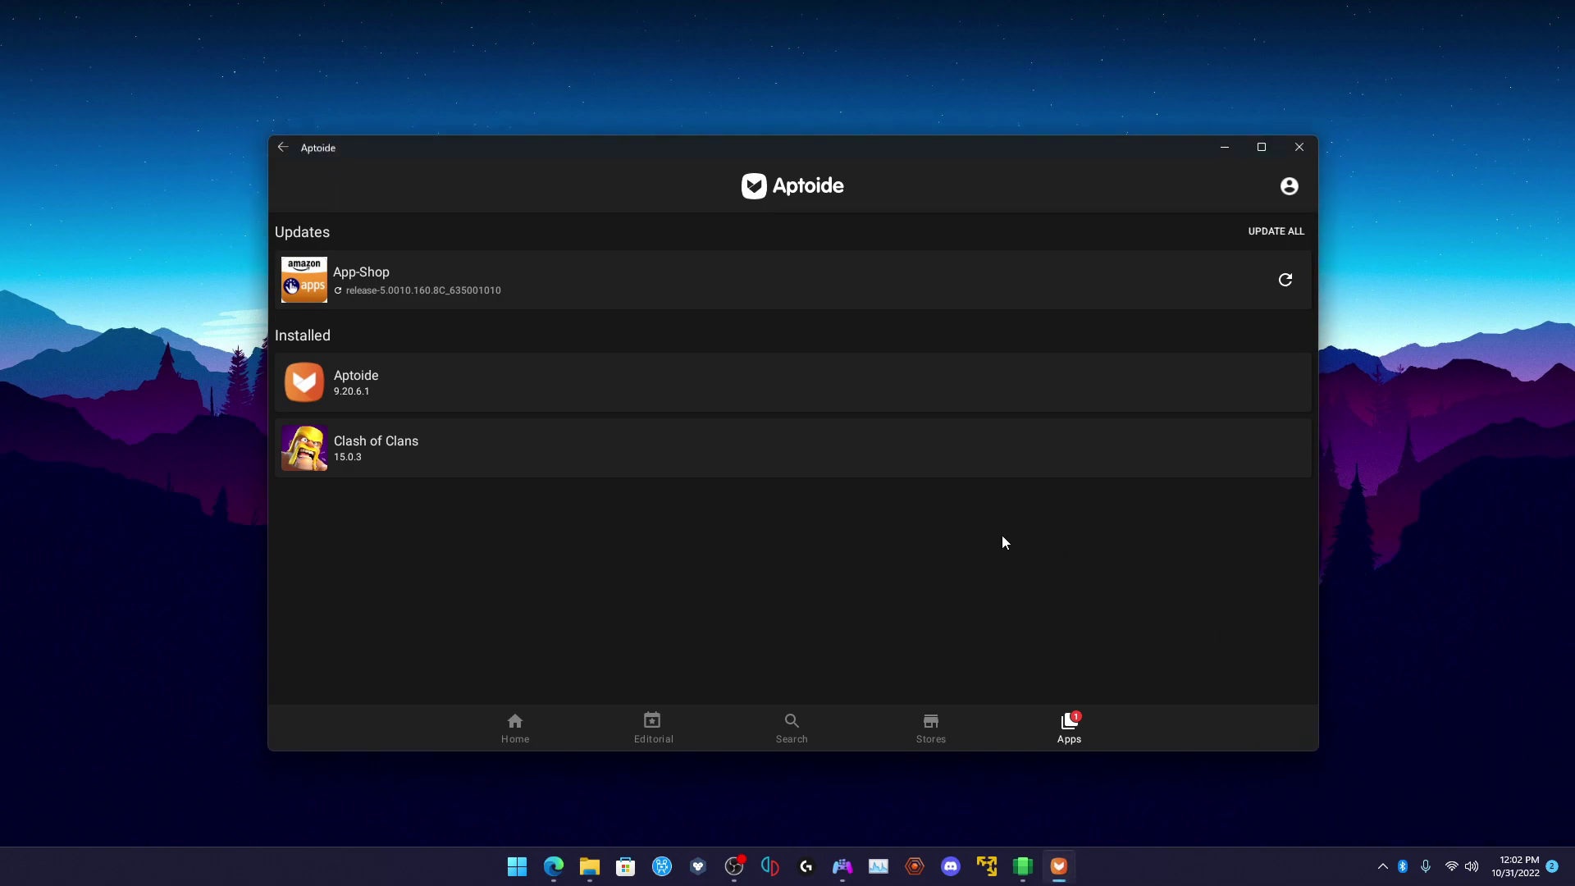